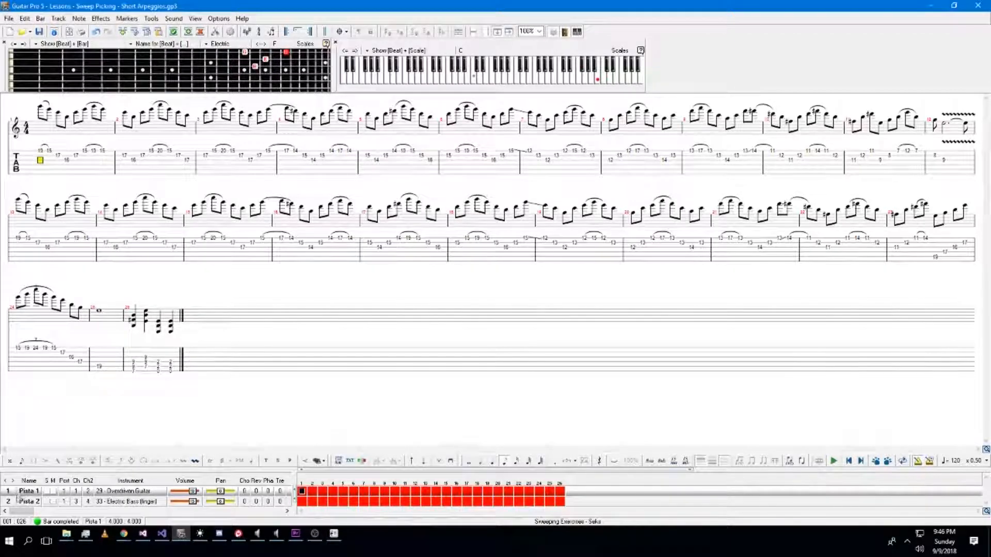
# Export the Sweeping Picking score as a MusicXML file into the Downloads folder.
pyautogui.click(23, 501)
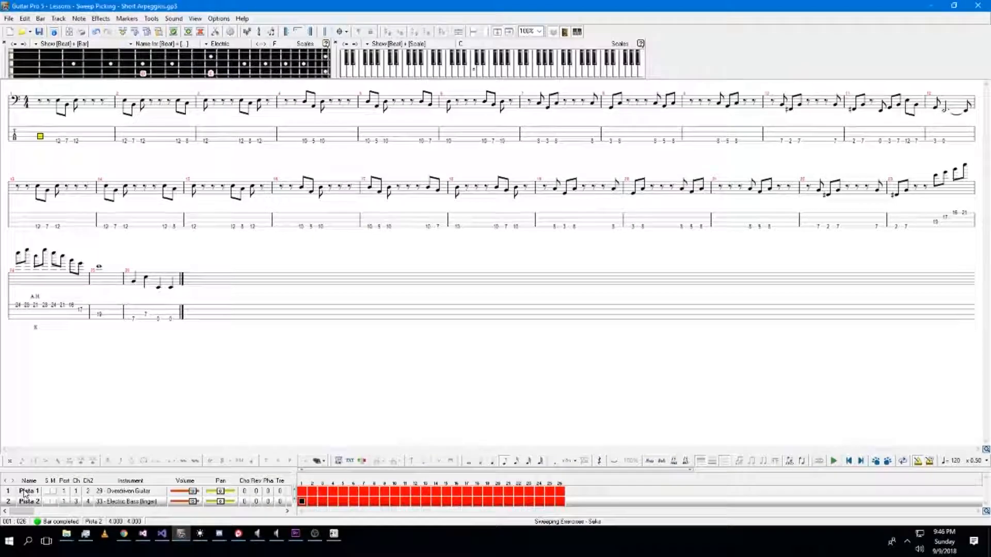
pyautogui.click(25, 493)
pyautogui.click(14, 19)
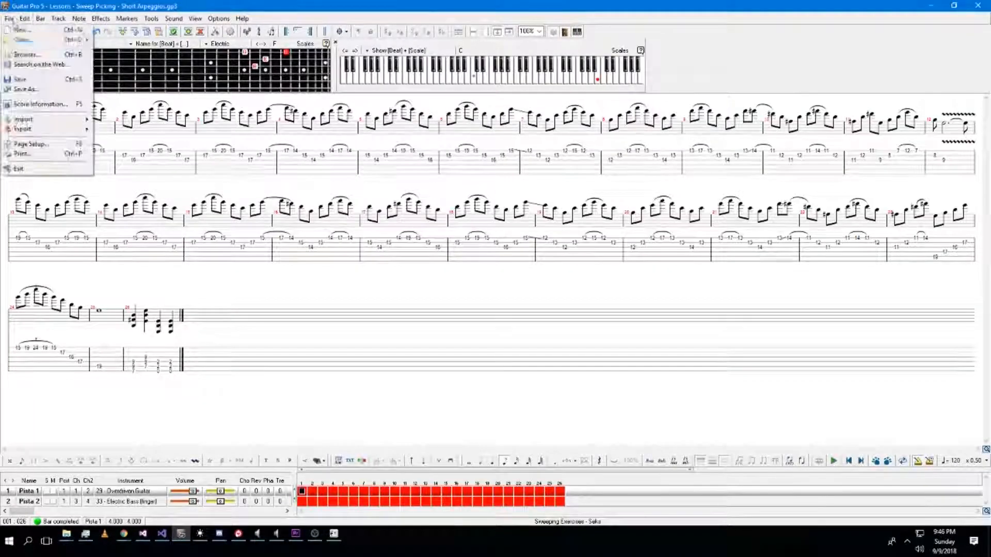
pyautogui.moveTo(57, 133)
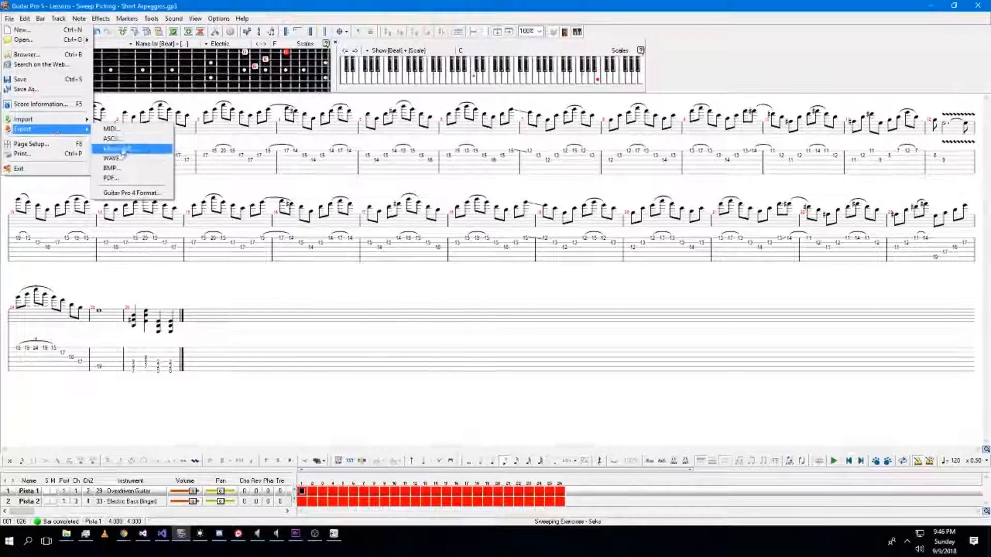
pyautogui.click(117, 149)
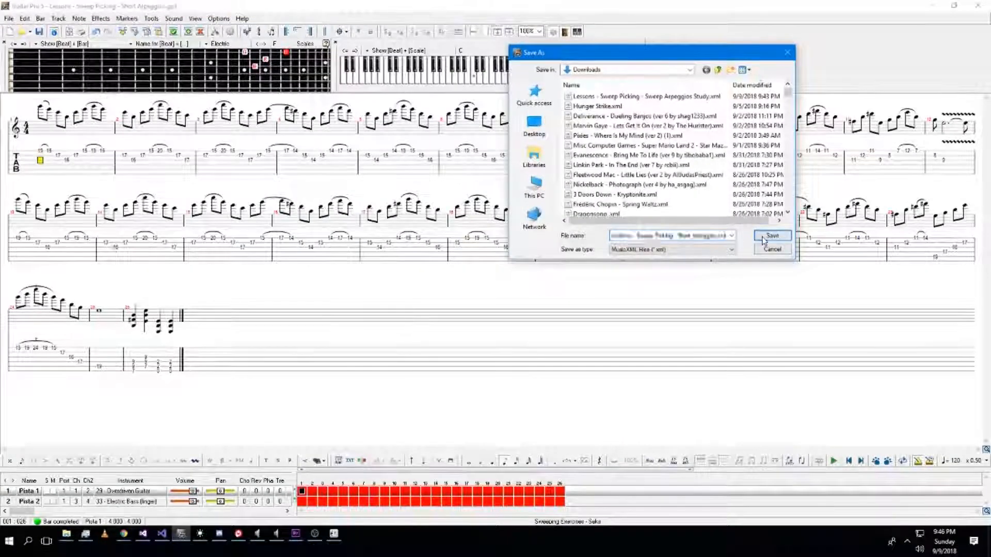
pyautogui.click(772, 236)
# Switch to macroMusicUI and add the exported MusicXML file to its library.
pyautogui.hotkey('alt', 'Tab')
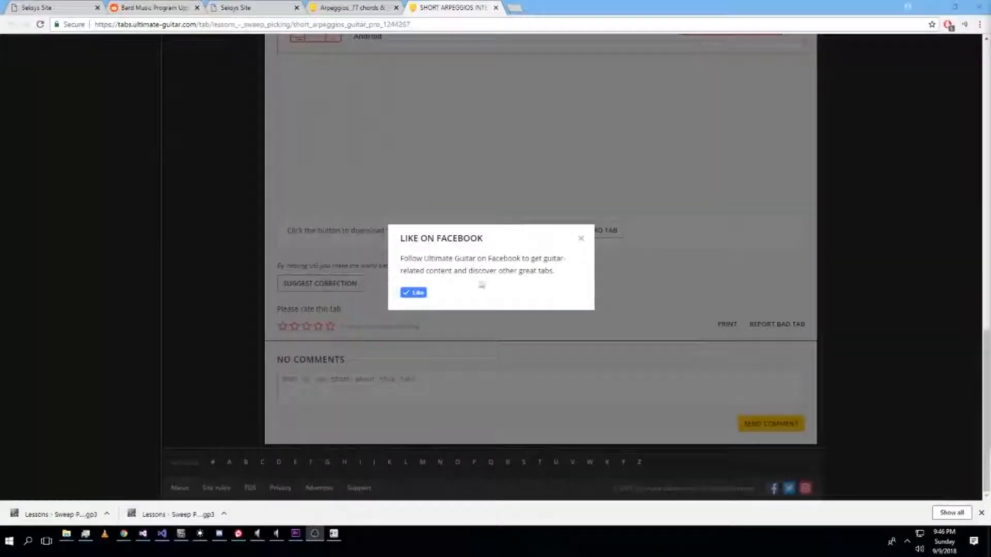
pyautogui.click(939, 7)
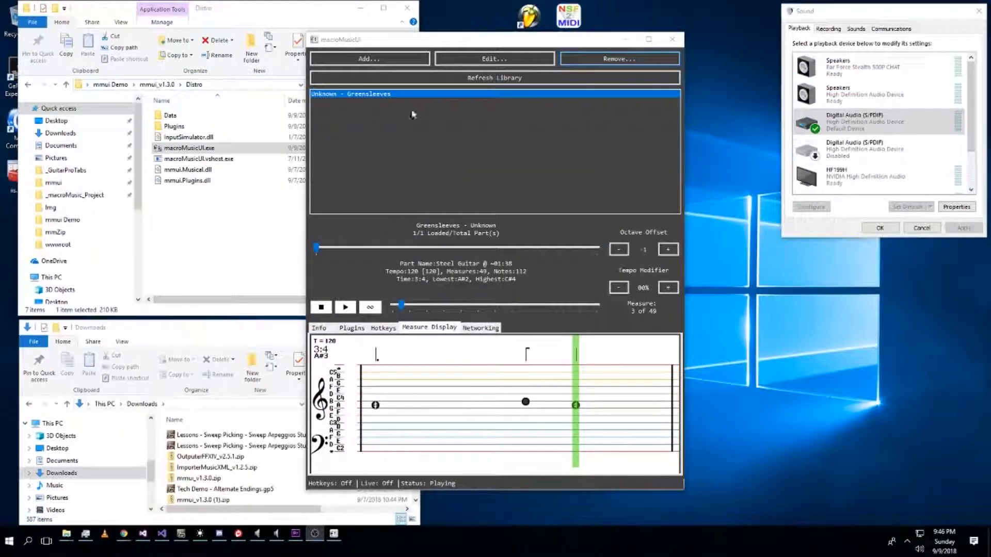
pyautogui.click(398, 63)
pyautogui.click(332, 116)
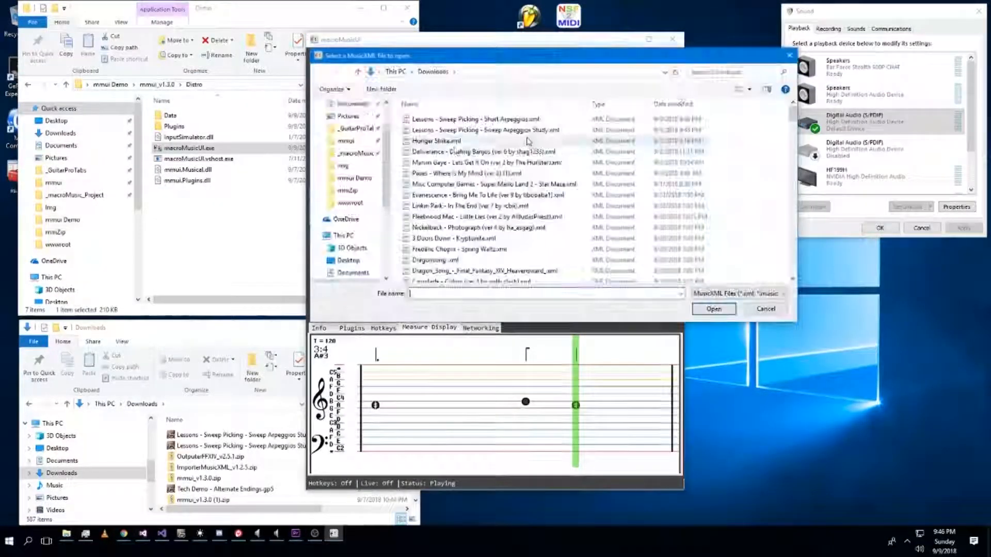
pyautogui.press('Escape')
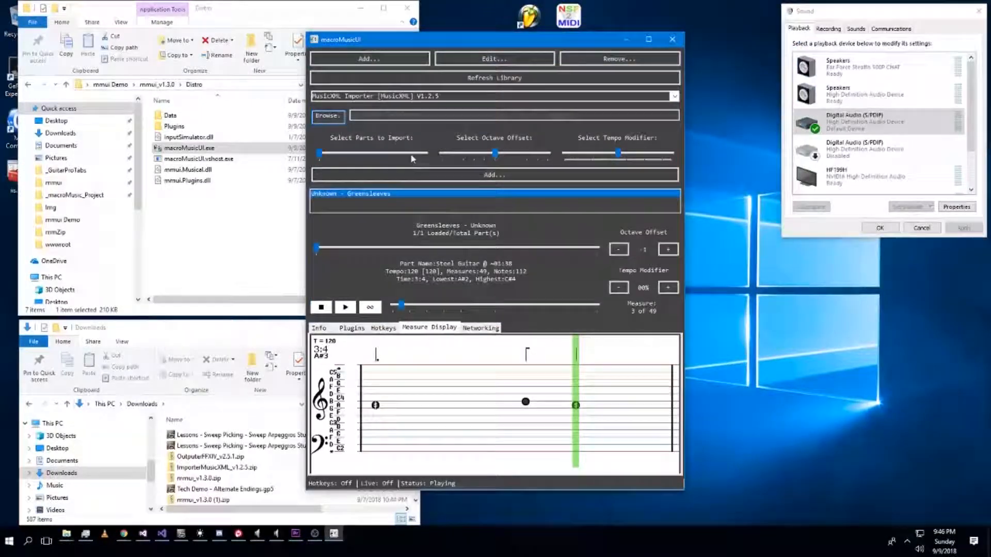
pyautogui.click(488, 177)
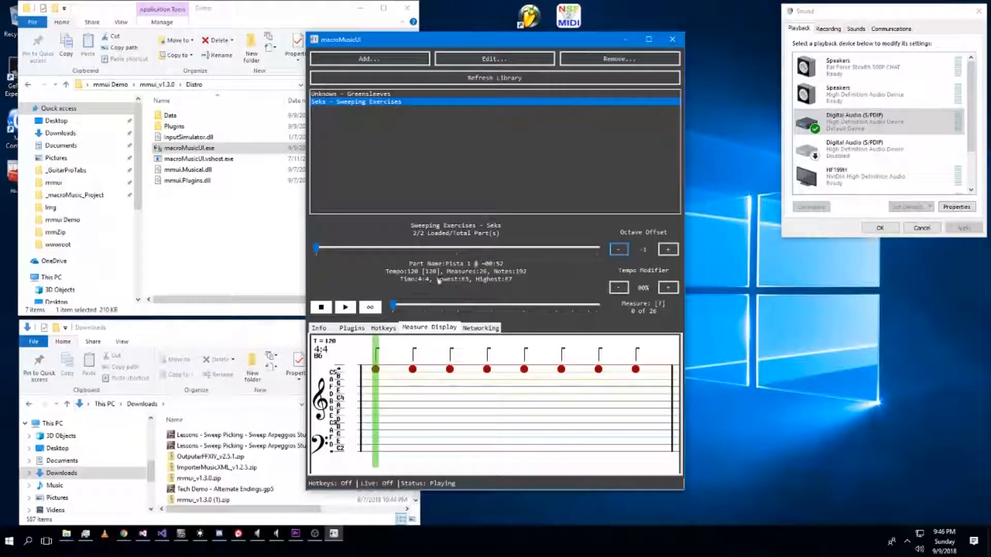
# Select the Sweeping Exercises entry and lower its octave offset to -3.
pyautogui.click(454, 104)
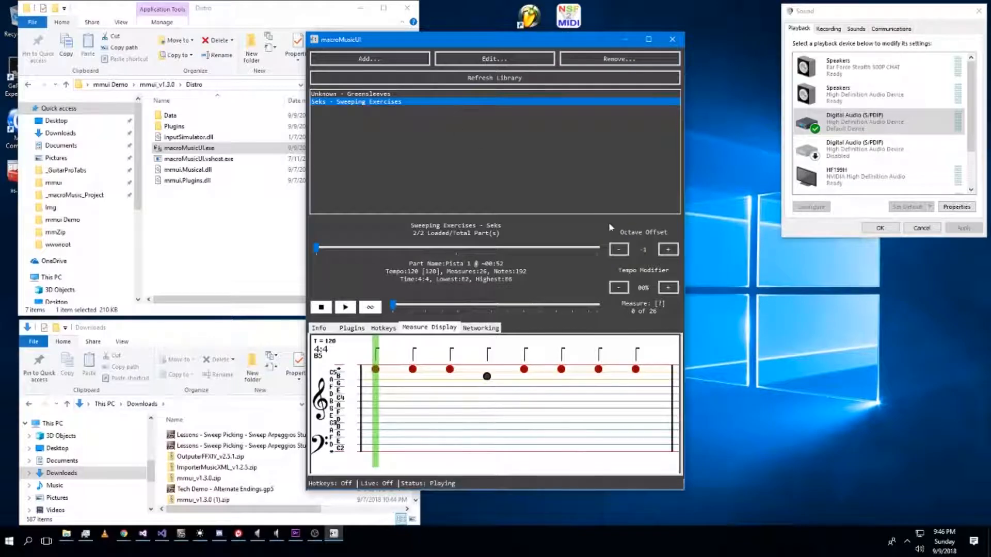
pyautogui.click(559, 102)
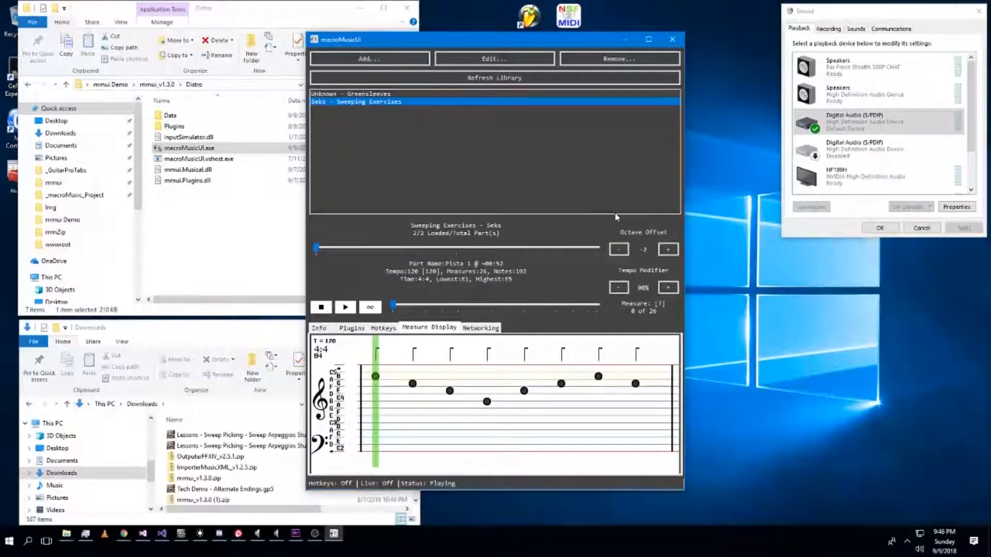
pyautogui.click(541, 104)
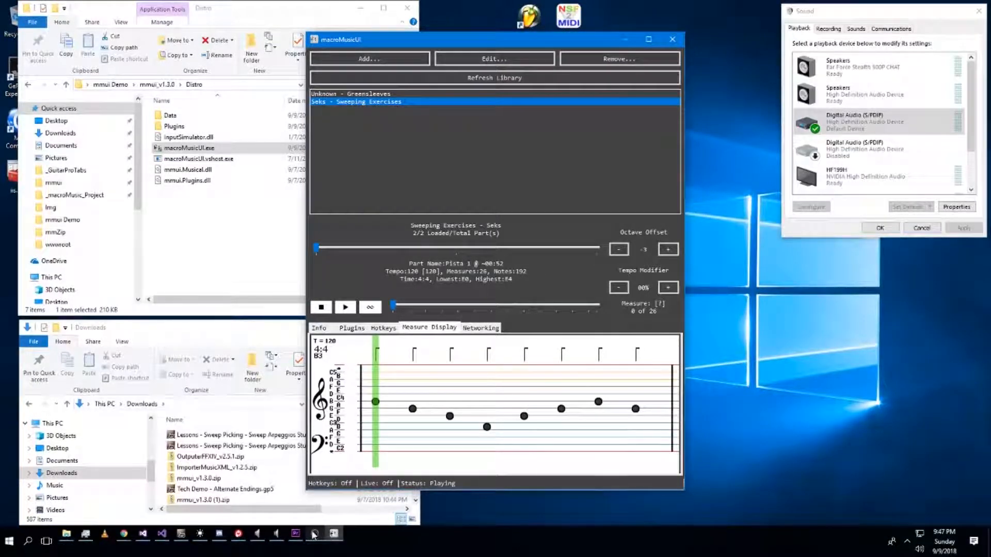
# Back in Guitar Pro, delete the stacked chord notes in the final bar of the guitar track.
pyautogui.click(188, 537)
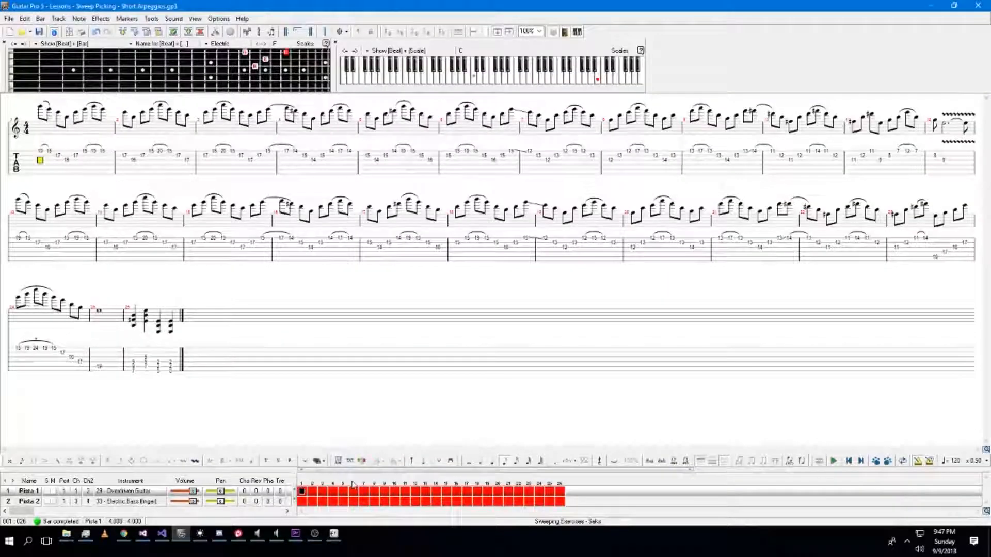
pyautogui.click(134, 371)
pyautogui.press('Delete')
pyautogui.press('Up')
pyautogui.press('Delete')
pyautogui.press('Right')
pyautogui.press('Delete')
pyautogui.press('Up')
pyautogui.press('Delete')
pyautogui.press('Down')
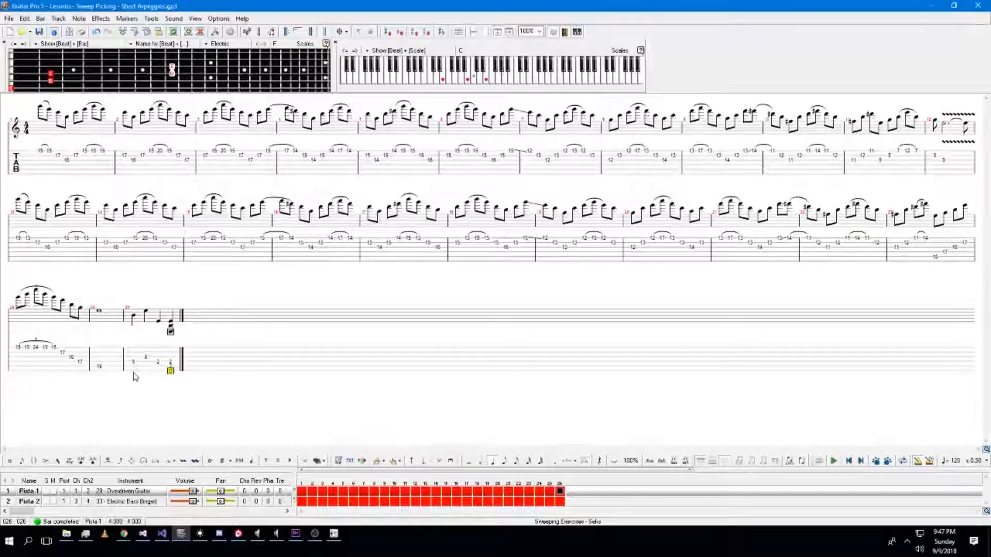
pyautogui.press('Delete')
pyautogui.press('Up')
pyautogui.press('Delete')
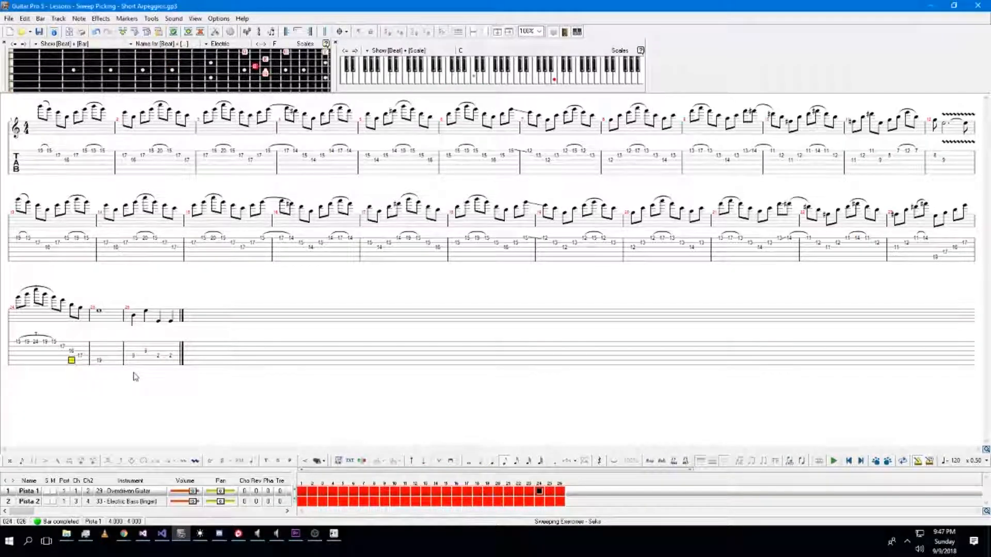
# Save the score and export it again as MusicXML, replacing the previous file.
pyautogui.hotkey('ctrl', 's')
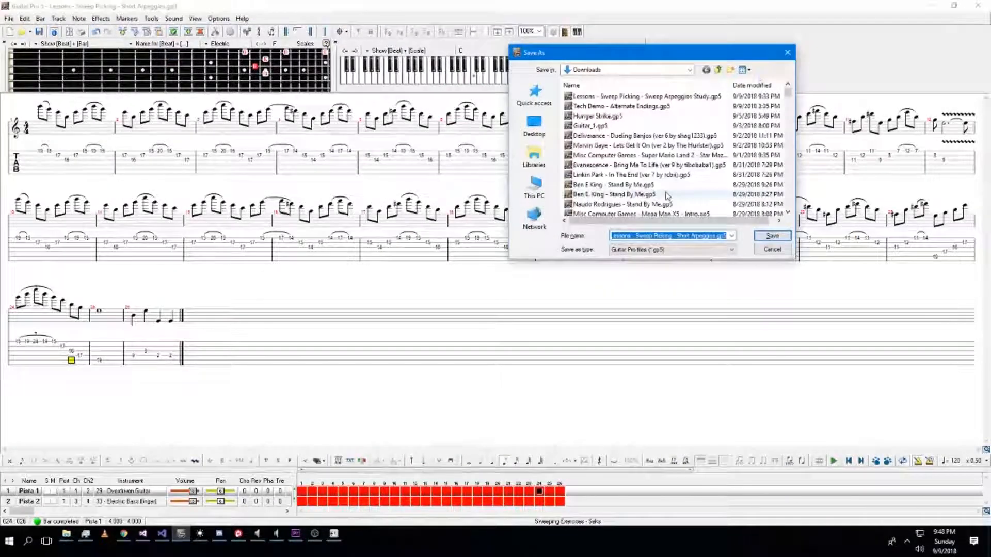
pyautogui.click(776, 237)
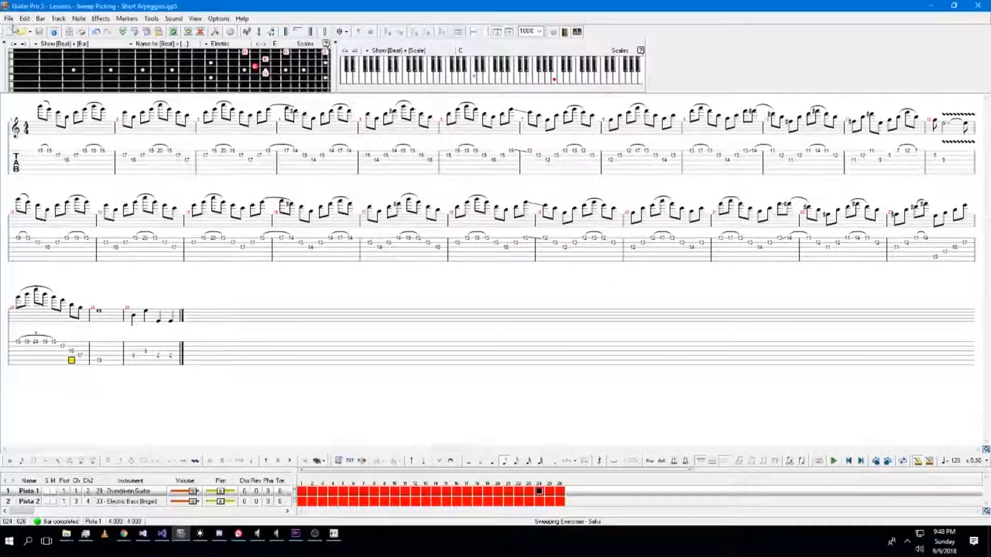
pyautogui.click(9, 18)
pyautogui.moveTo(57, 129)
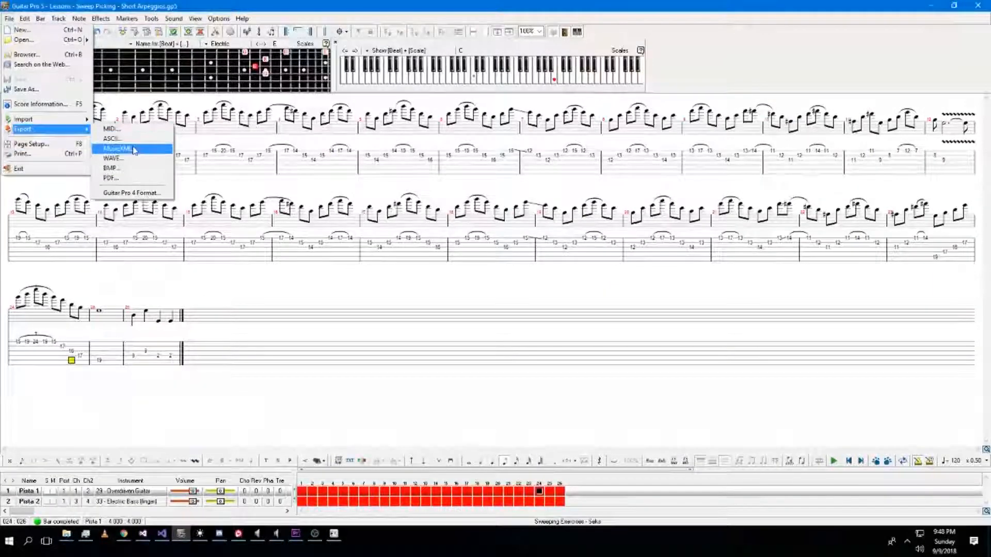
pyautogui.click(119, 148)
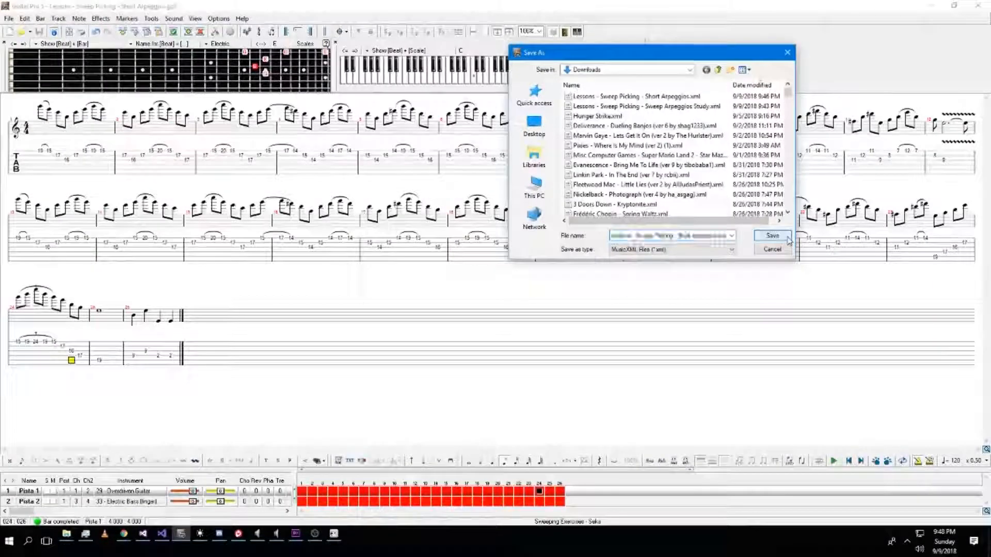
pyautogui.click(772, 235)
pyautogui.click(468, 286)
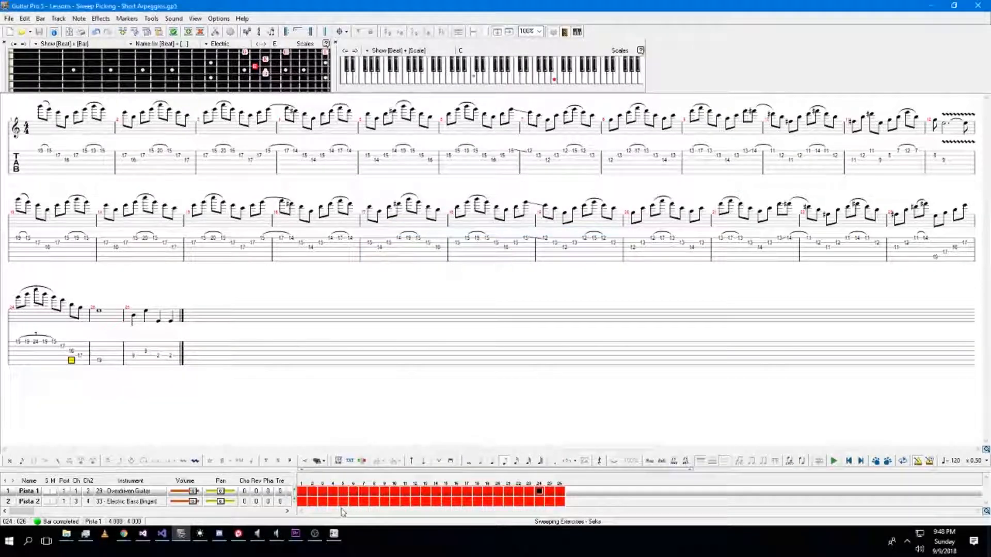
# In macroMusicUI, remove the old Sweeping Exercises entry and add the re-exported MusicXML file.
pyautogui.click(333, 533)
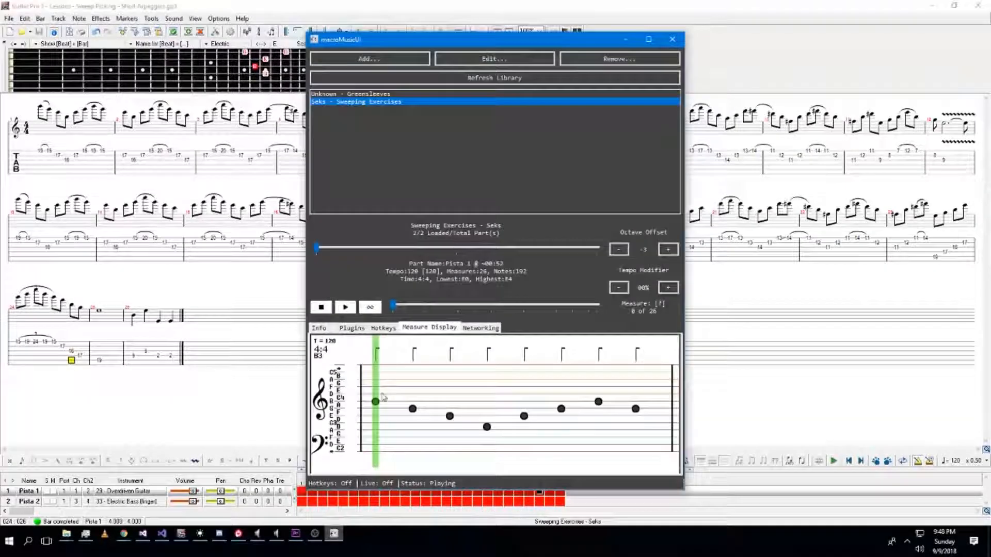
pyautogui.click(618, 64)
pyautogui.click(369, 59)
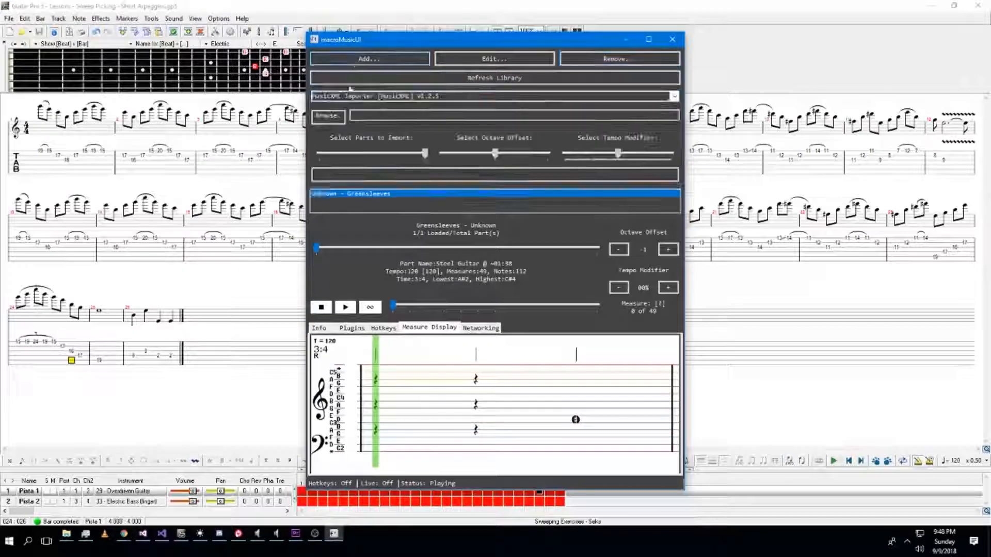
pyautogui.click(331, 119)
pyautogui.doubleClick(498, 201)
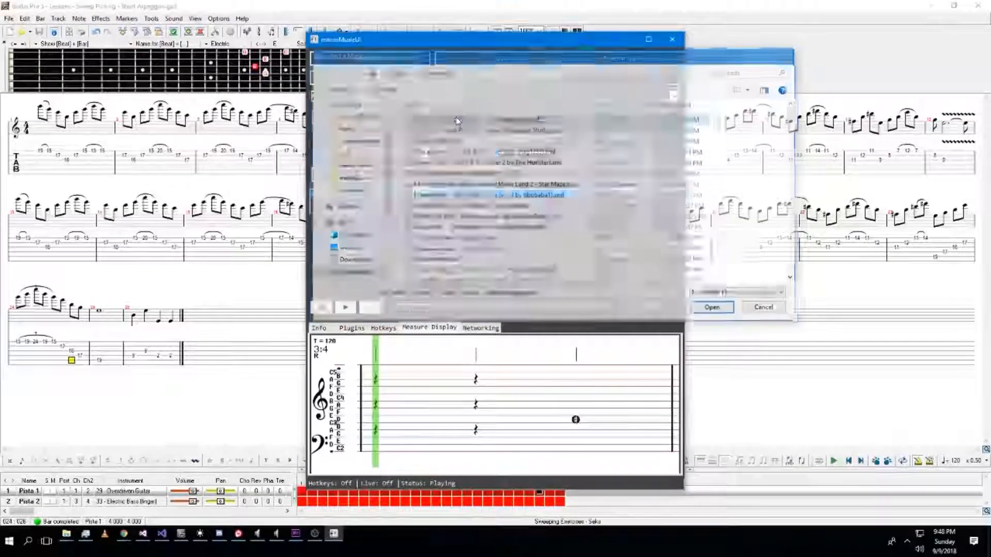
pyautogui.click(447, 174)
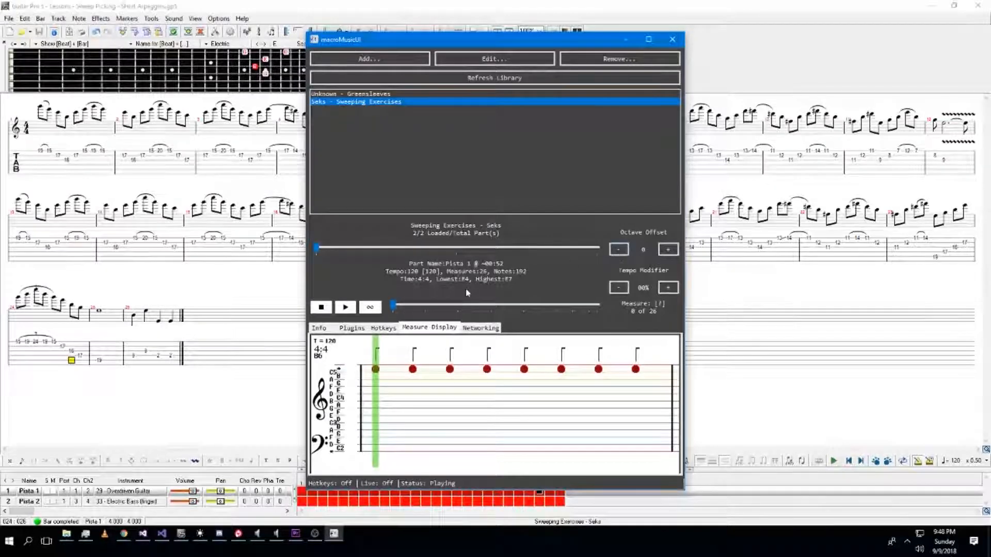
# Lower the part's octave offset twice and drag the playback position forward.
pyautogui.click(619, 250)
pyautogui.click(619, 249)
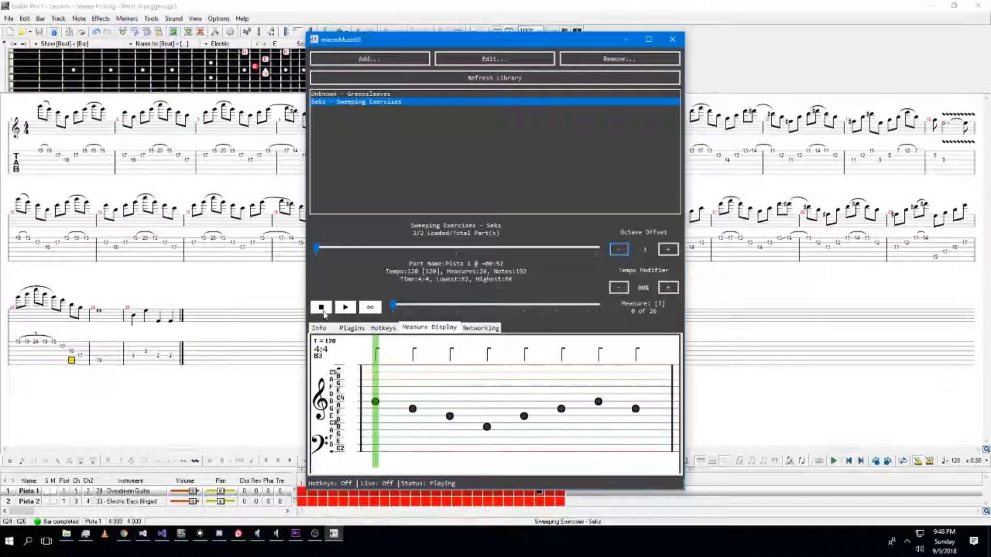
pyautogui.moveTo(393, 308); pyautogui.dragTo(580, 317)
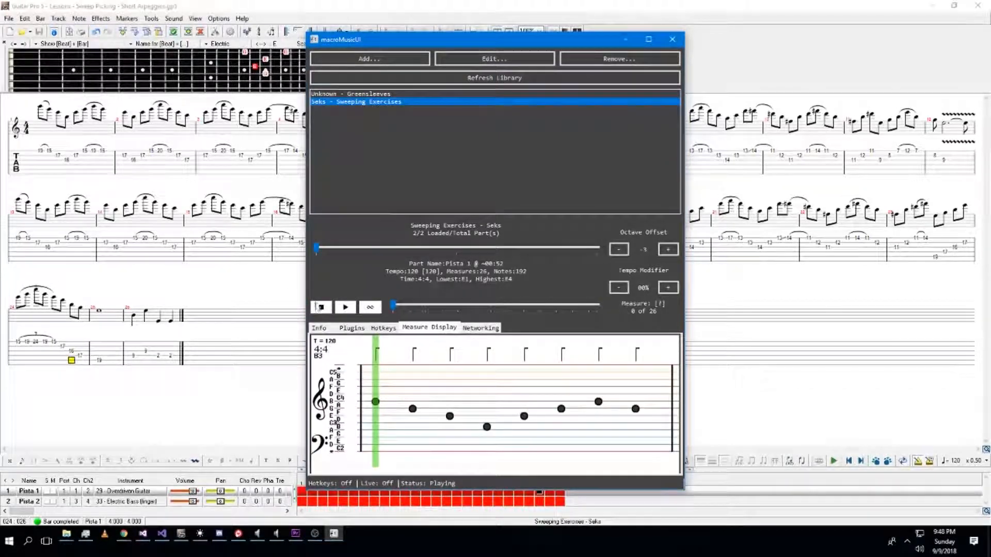
# Remove the Sweeping Exercises entry from the library and minimize macroMusicUI.
pyautogui.click(641, 57)
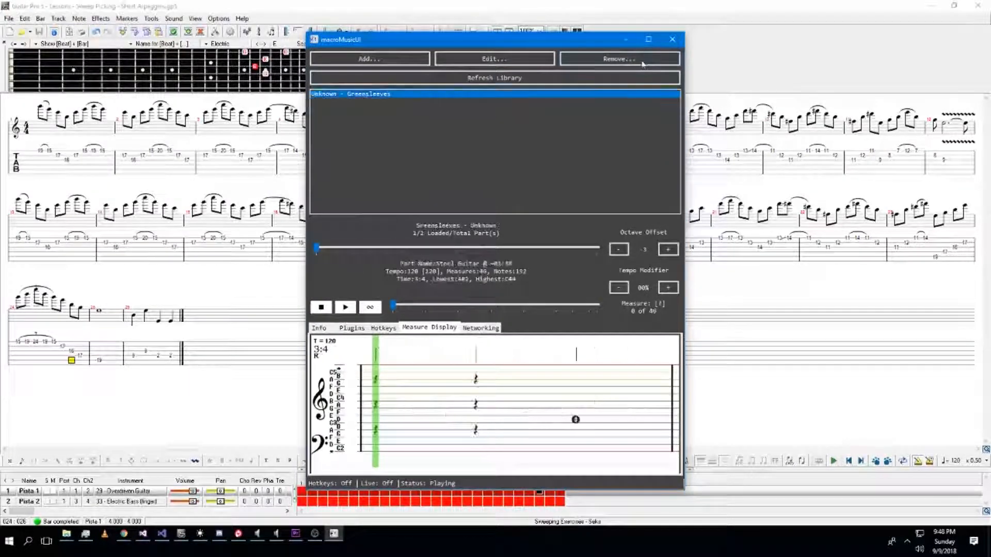
pyautogui.click(625, 39)
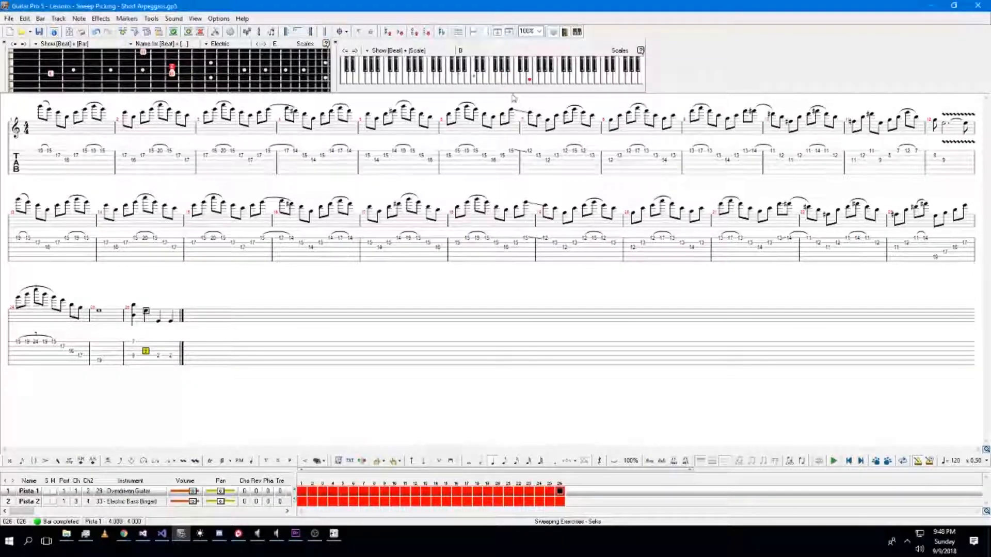
# Add a 12 and a 0 on the top string of the final bar using the piano keyboard and fret entry.
pyautogui.click(574, 82)
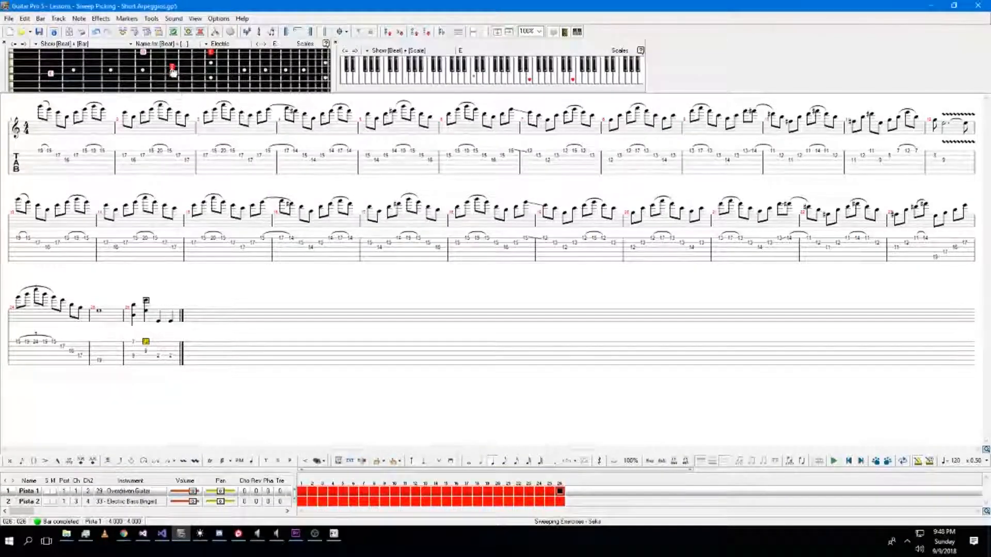
pyautogui.click(159, 355)
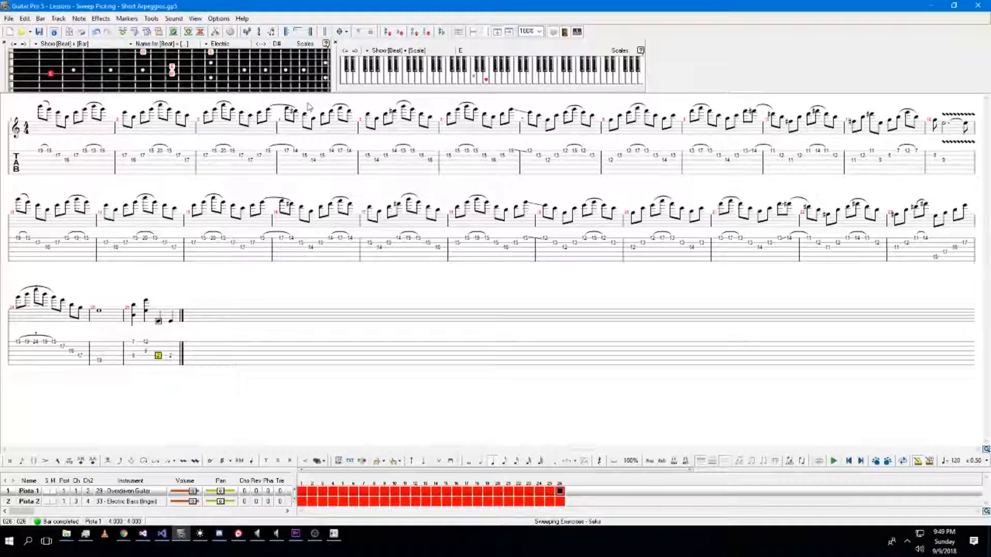
pyautogui.click(527, 84)
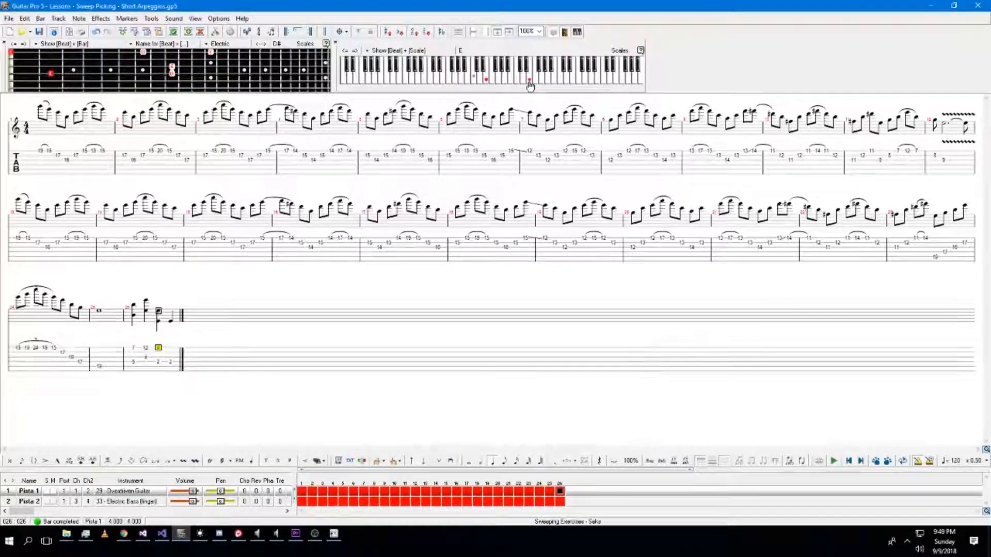
pyautogui.press('Right')
pyautogui.press('0')
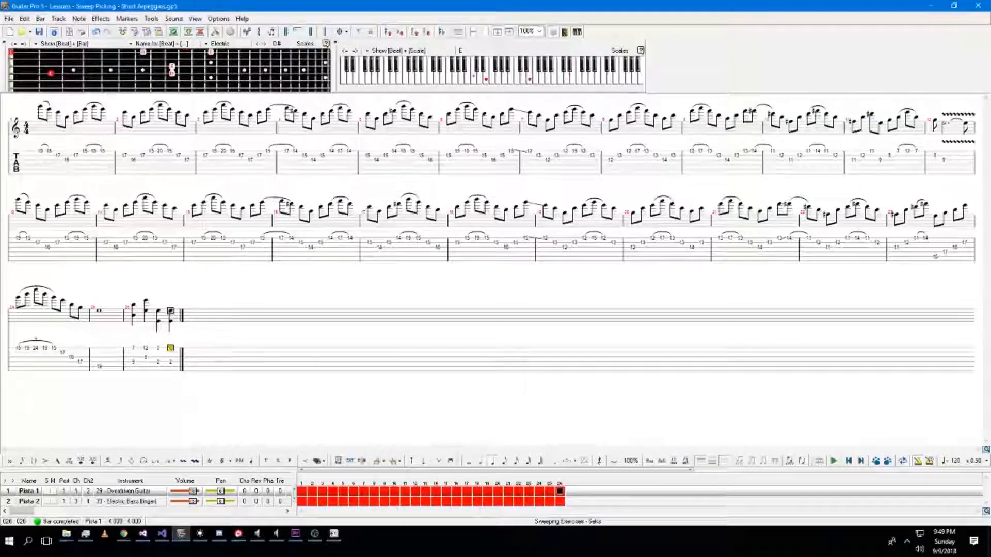
# Delete the lower-string notes in the final bar of the guitar track.
pyautogui.click(135, 362)
pyautogui.press('Delete')
pyautogui.press('Right')
pyautogui.press('Up')
pyautogui.press('Delete')
pyautogui.press('Right')
pyautogui.press('Down')
pyautogui.press('Delete')
pyautogui.press('Right')
pyautogui.press('Delete')
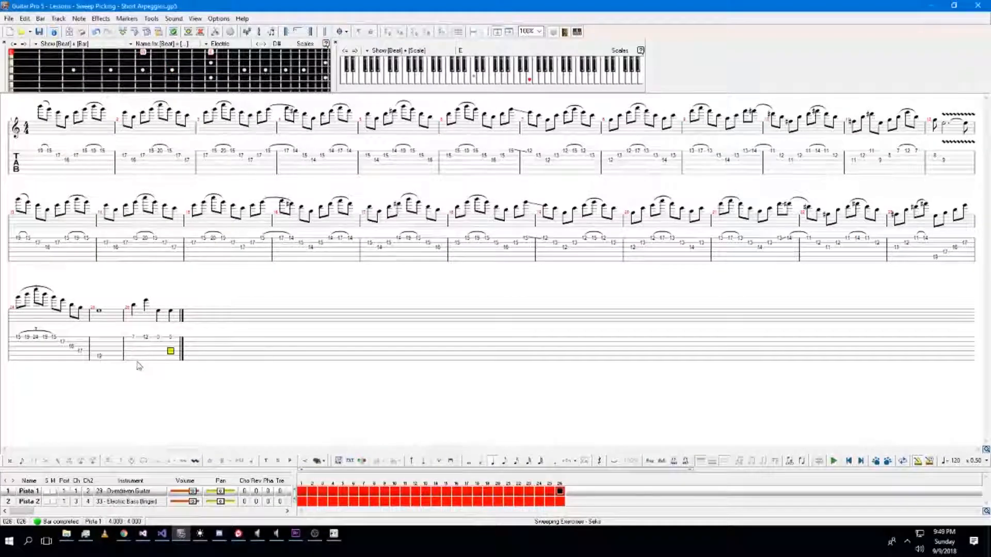
# Export the tab as a MusicXML file to the Downloads folder.
pyautogui.click(9, 18)
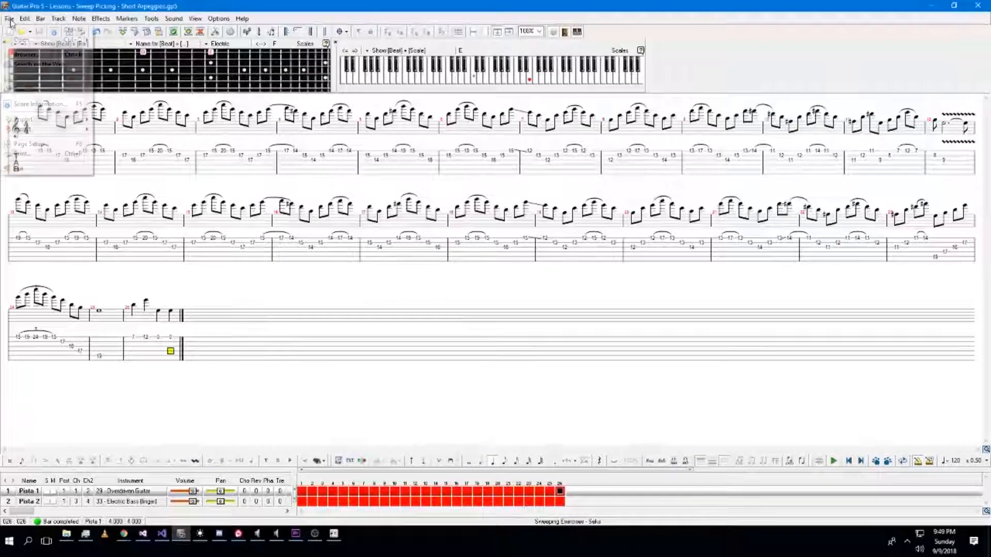
pyautogui.moveTo(81, 130)
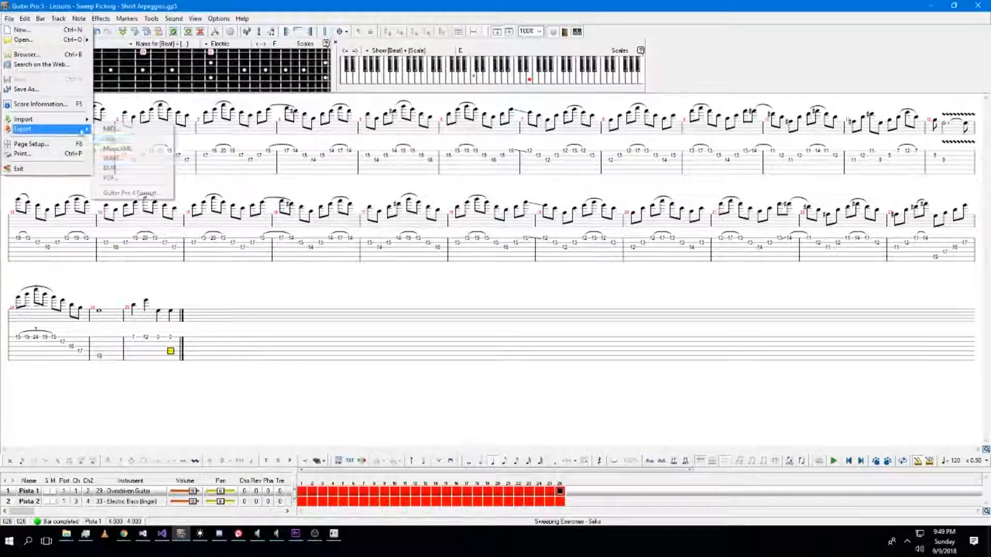
pyautogui.click(134, 152)
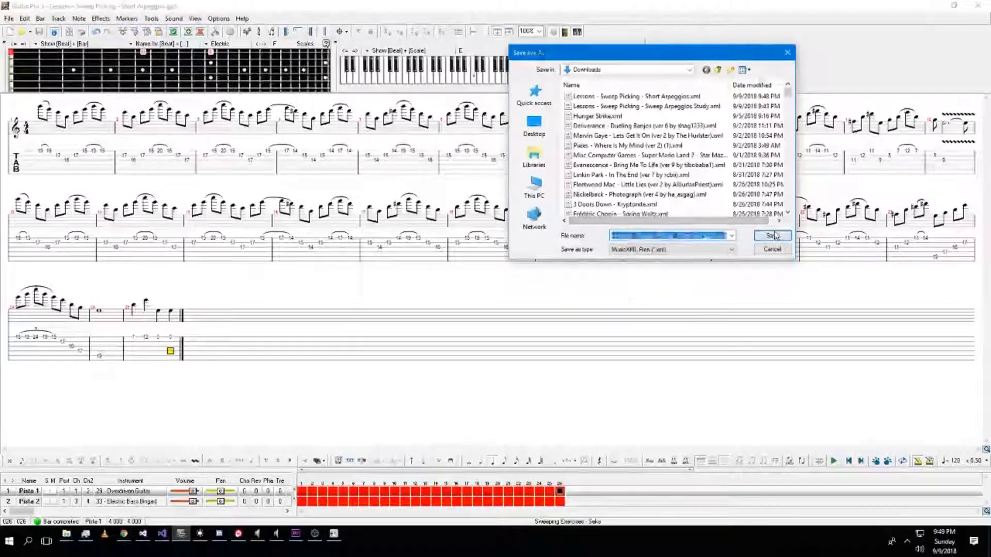
pyautogui.click(771, 236)
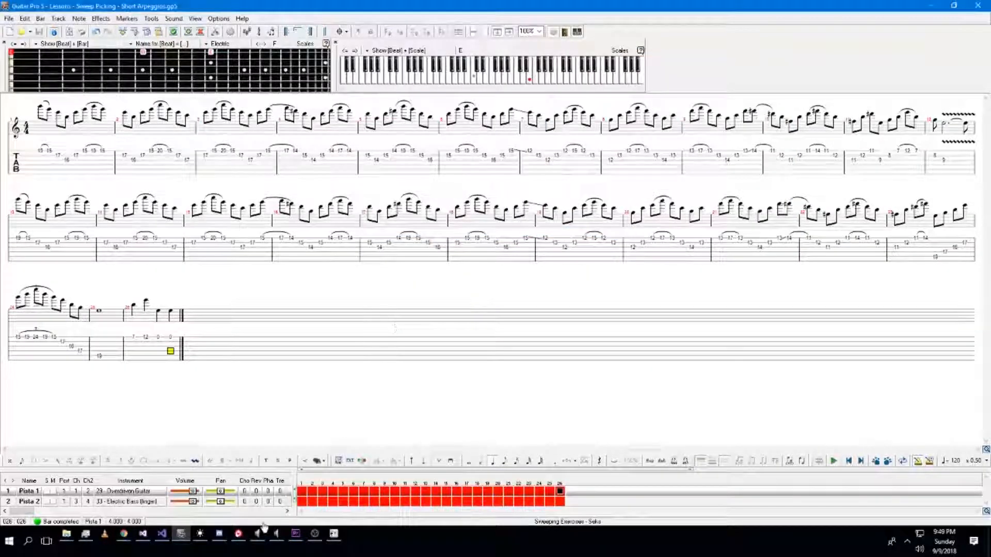
# Load the exported Short Arpeggios MusicXML into macroMusicUI, lower its octave offset and scrub the playback forward.
pyautogui.click(335, 533)
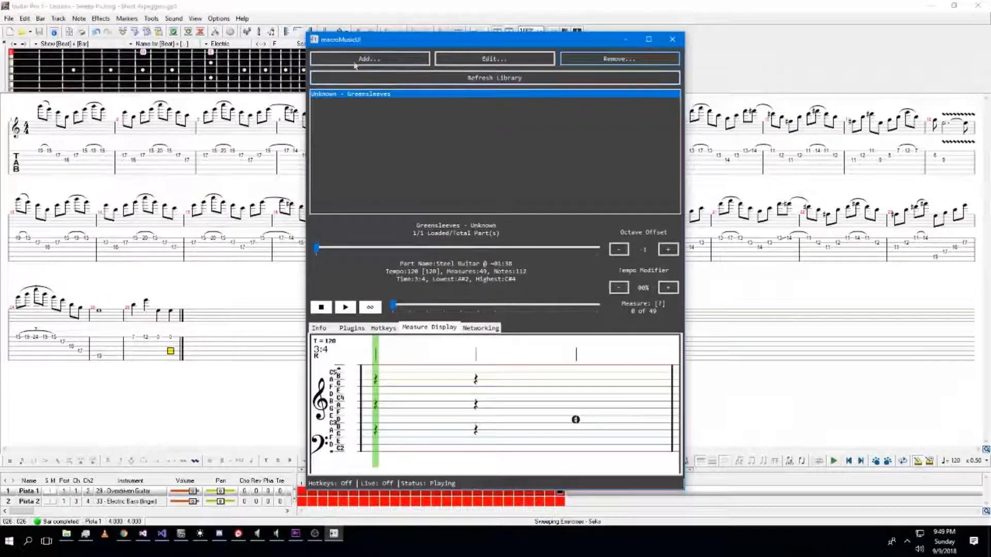
pyautogui.click(369, 58)
pyautogui.click(335, 121)
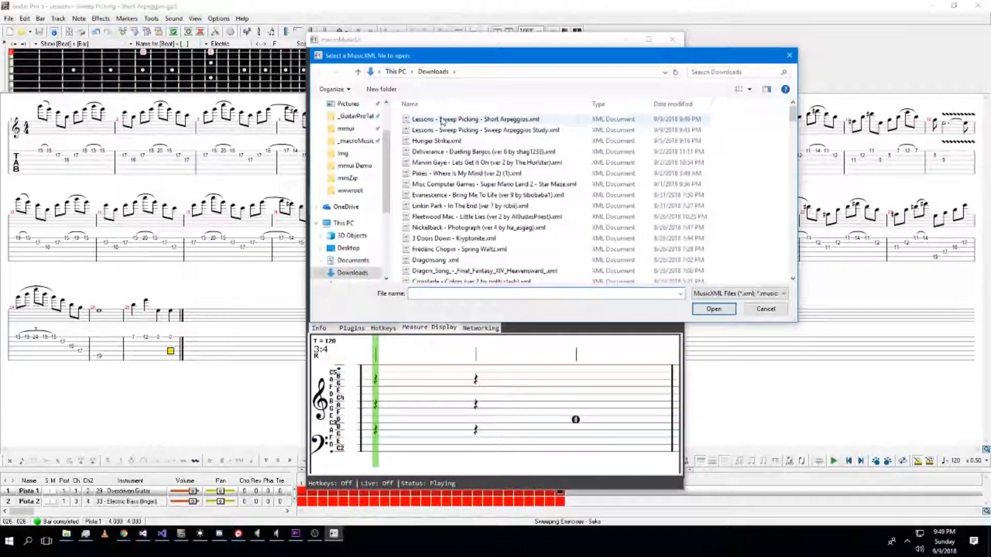
pyautogui.doubleClick(443, 119)
pyautogui.click(458, 174)
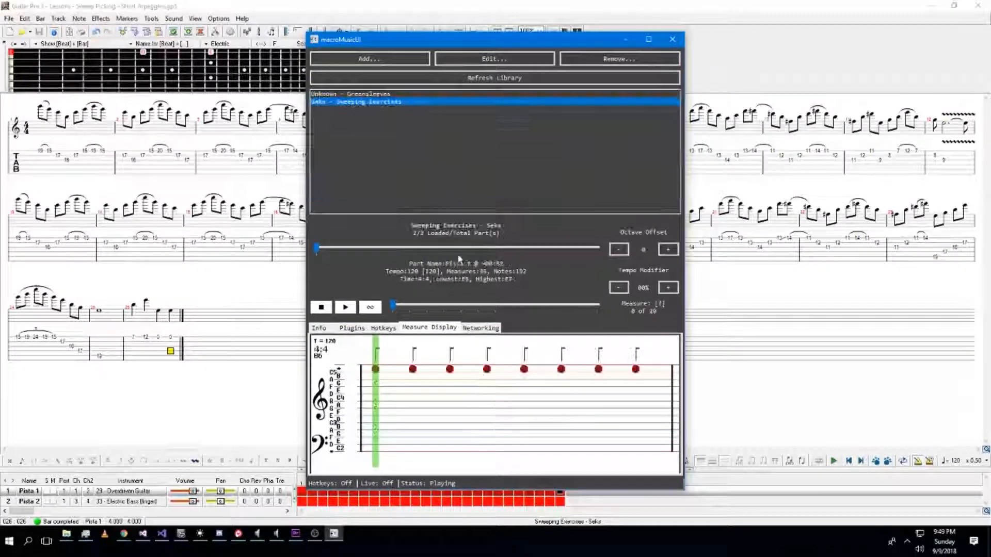
pyautogui.click(617, 250)
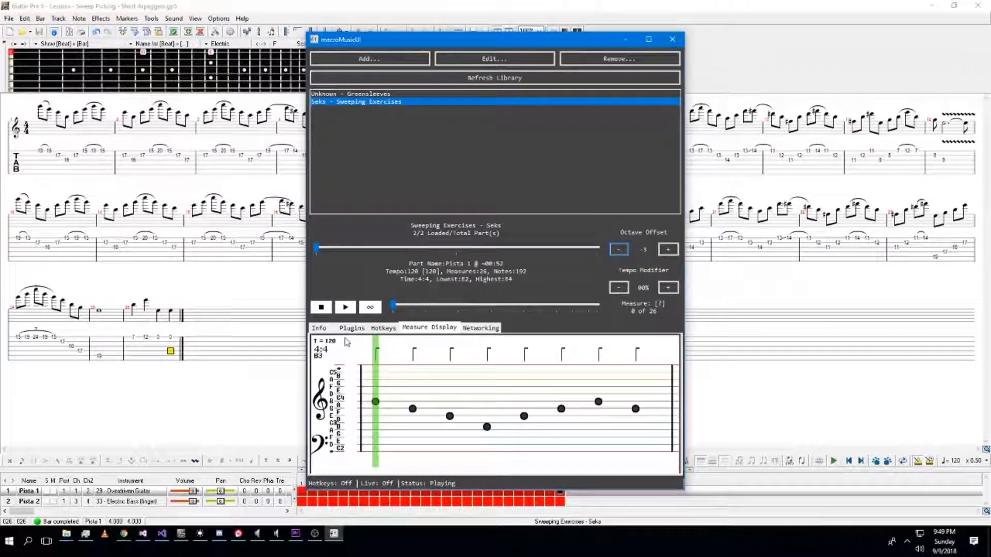
pyautogui.moveTo(393, 305); pyautogui.dragTo(582, 309)
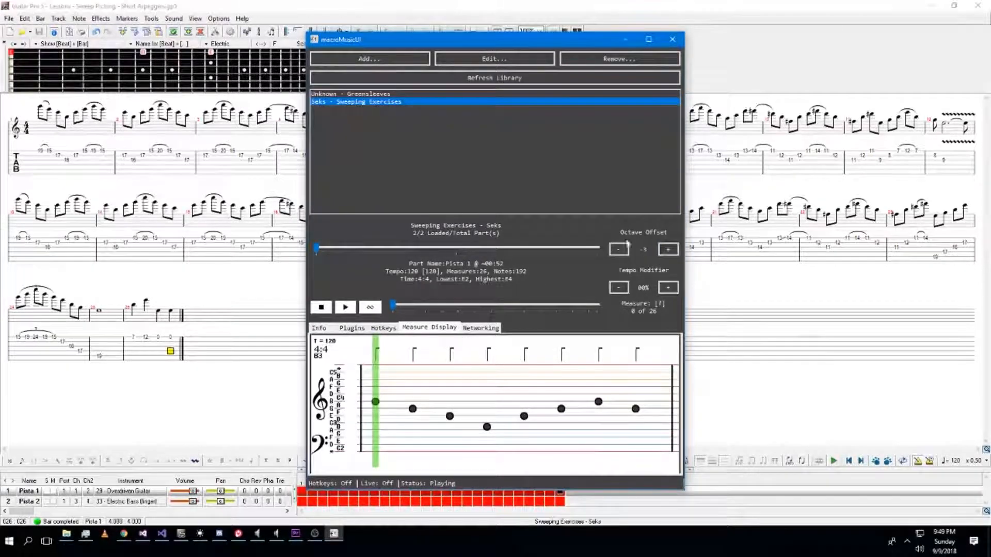
# Remove the Sweeping Exercises entry from the library and close macroMusicUI.
pyautogui.click(651, 60)
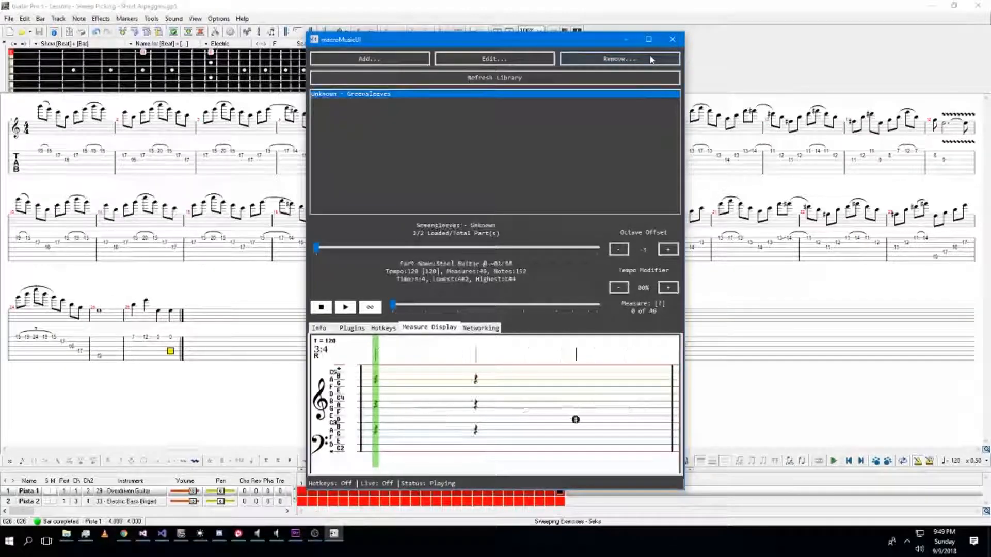
pyautogui.click(672, 39)
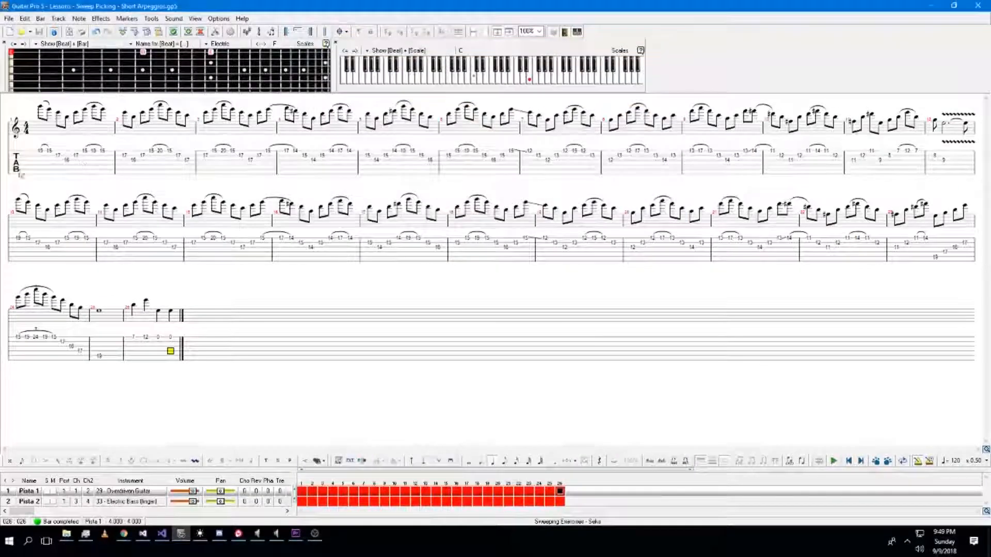
# Add the text 0-3 above the first beat of the first bar.
pyautogui.click(31, 171)
pyautogui.press('t')
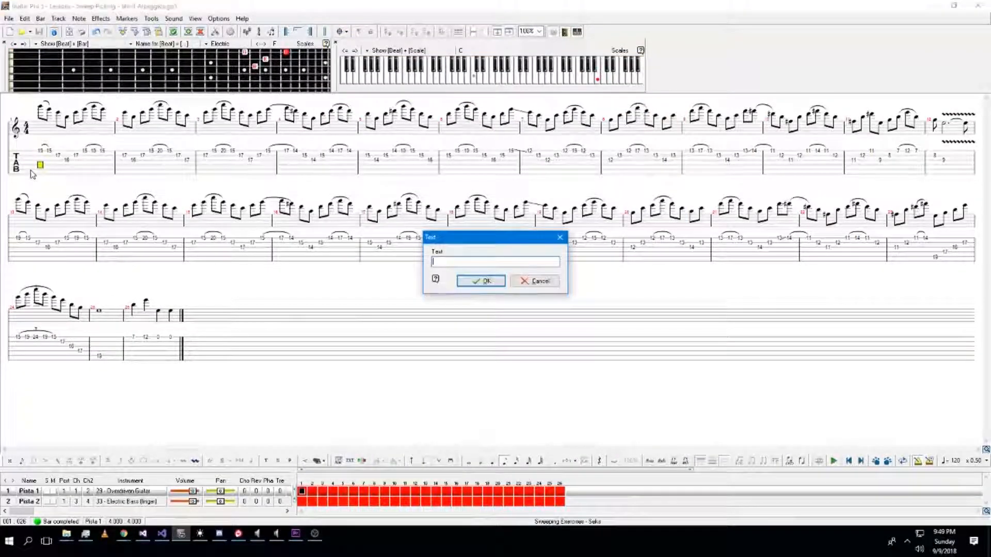
pyautogui.write('0-')
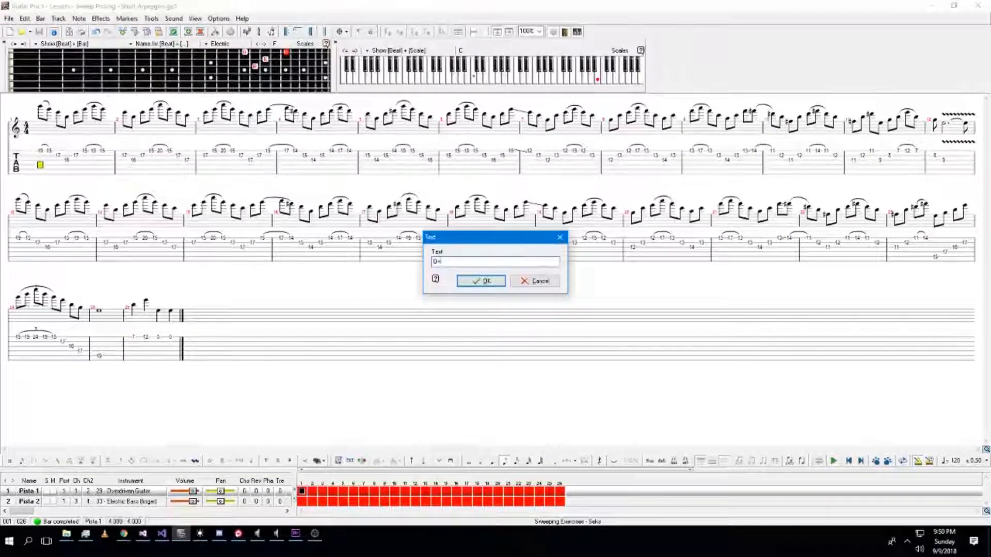
pyautogui.write('3')
pyautogui.click(491, 283)
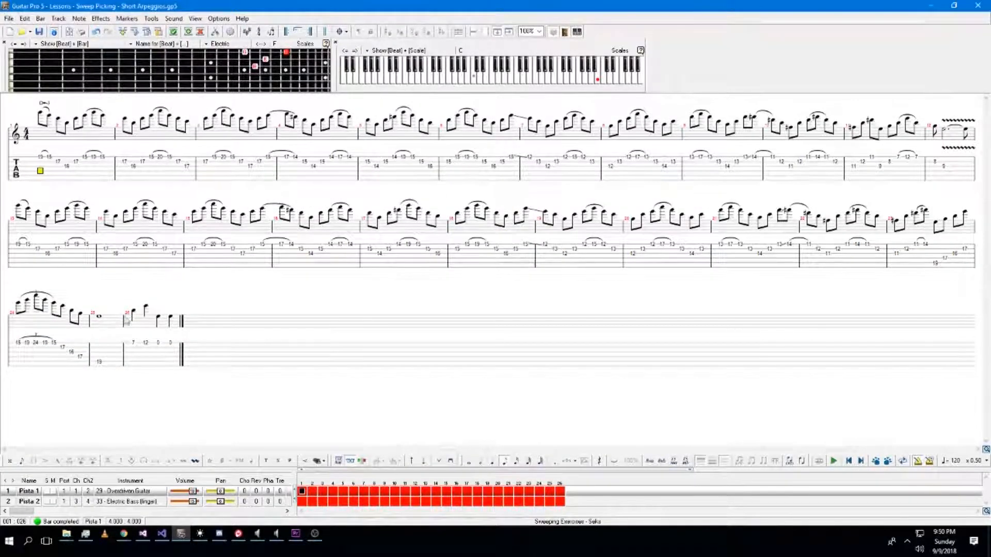
pyautogui.click(102, 257)
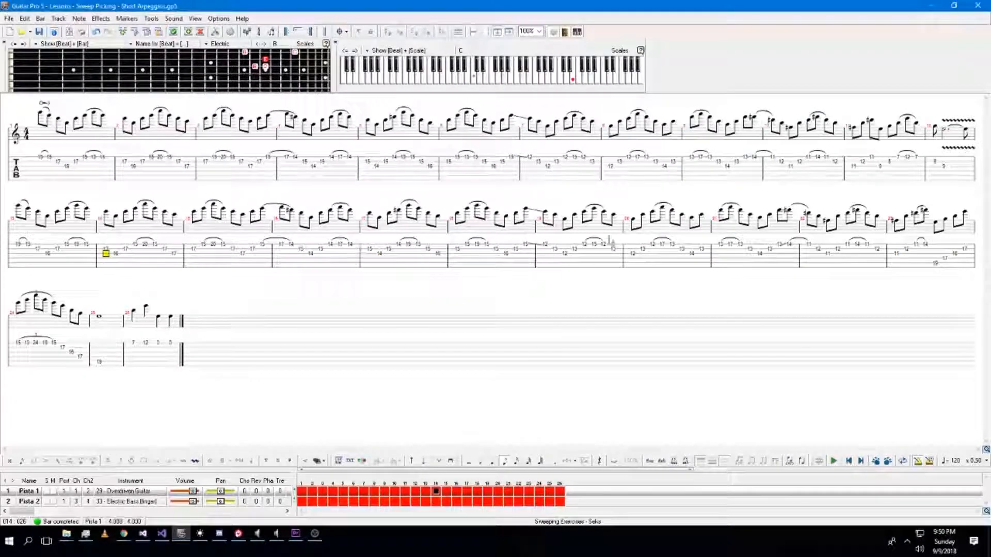
pyautogui.click(39, 164)
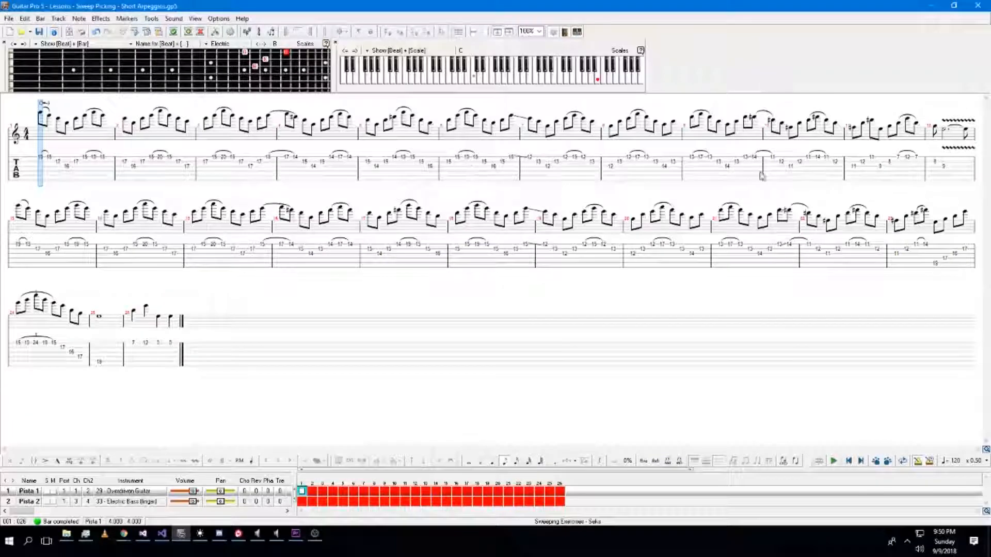
pyautogui.click(170, 351)
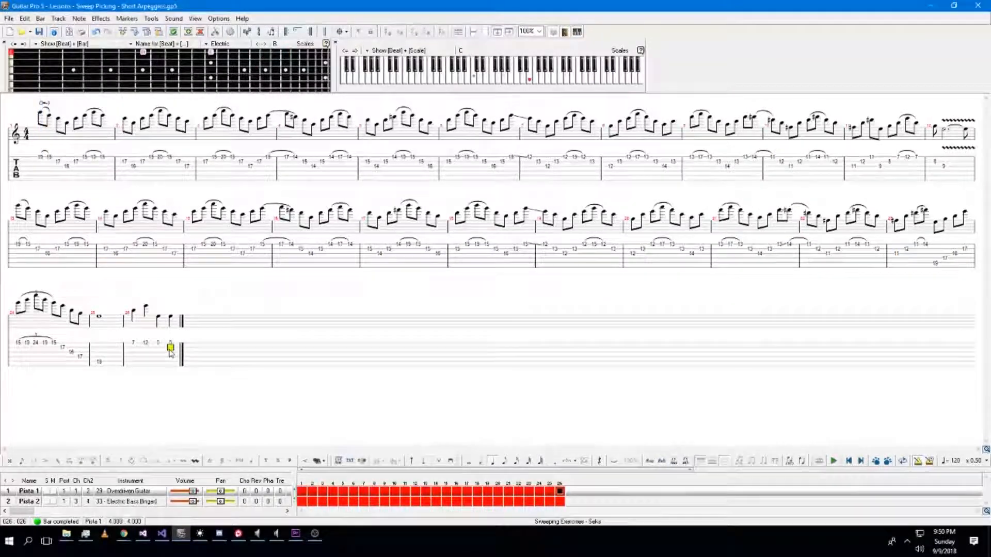
pyautogui.click(37, 167)
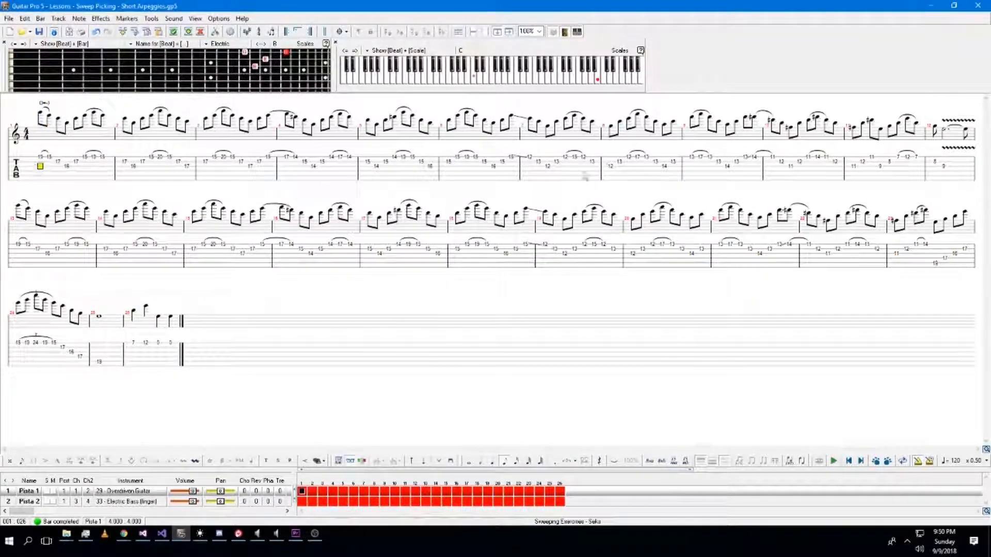
pyautogui.click(131, 354)
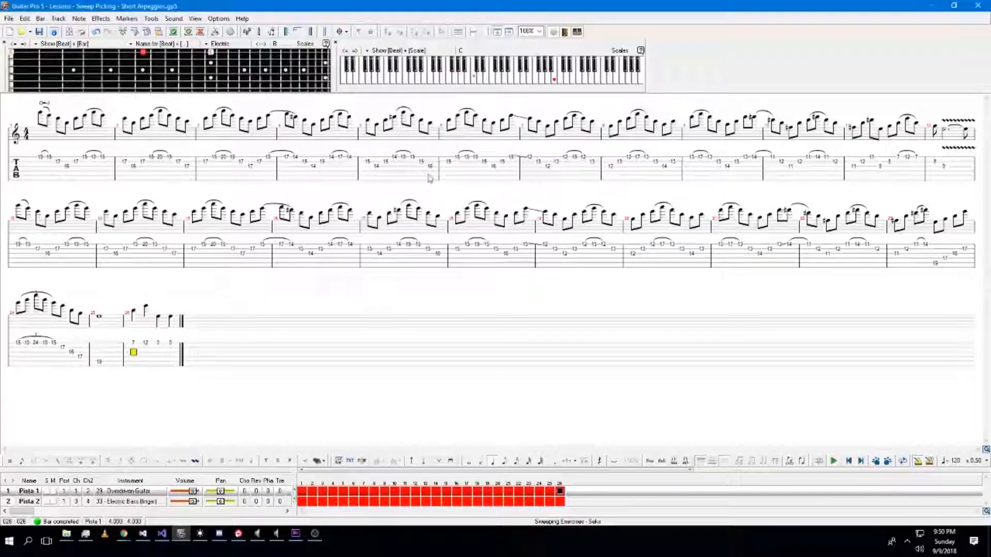
pyautogui.click(772, 162)
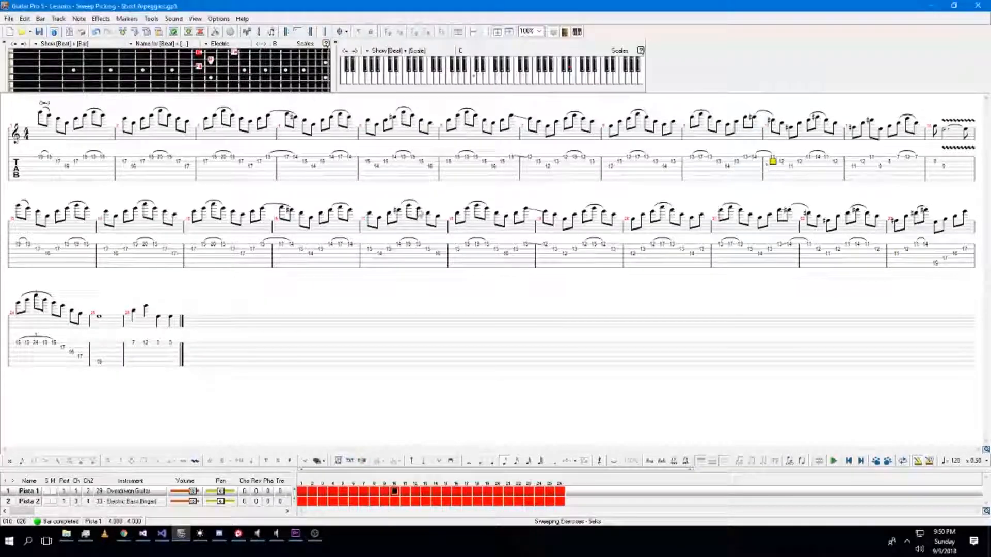
# Export the tab again as MusicXML, replacing the Short Arpeggios file in Downloads.
pyautogui.click(8, 19)
pyautogui.moveTo(77, 129)
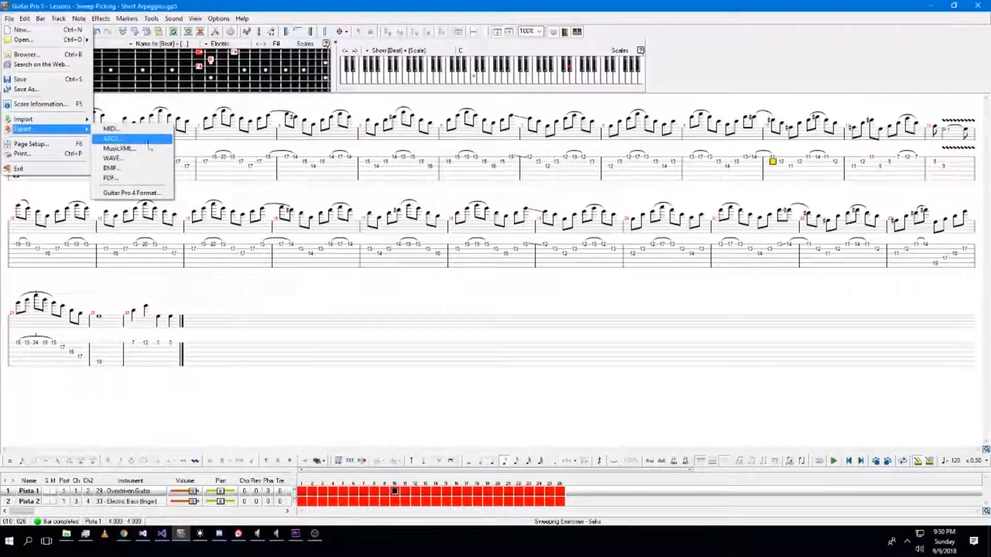
pyautogui.click(149, 149)
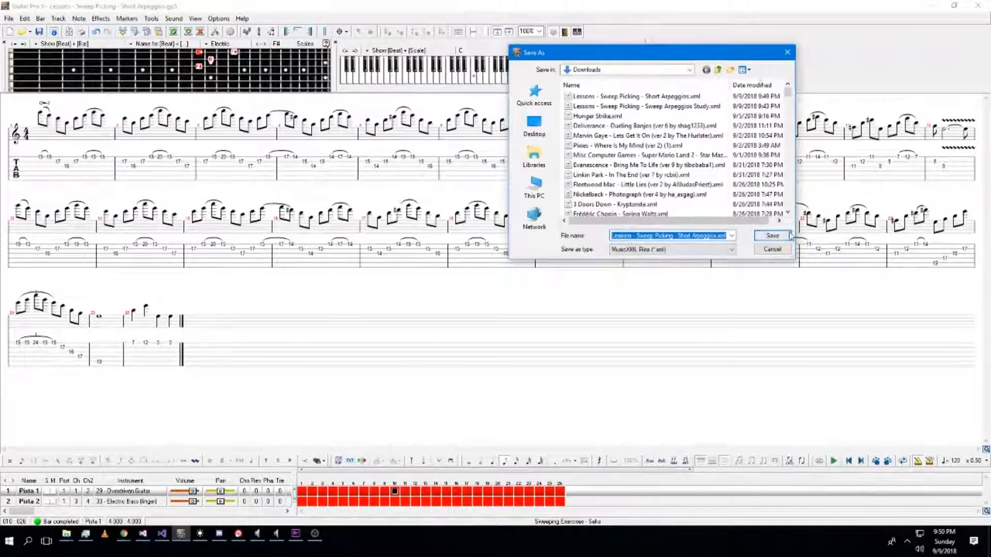
pyautogui.click(772, 236)
pyautogui.click(467, 288)
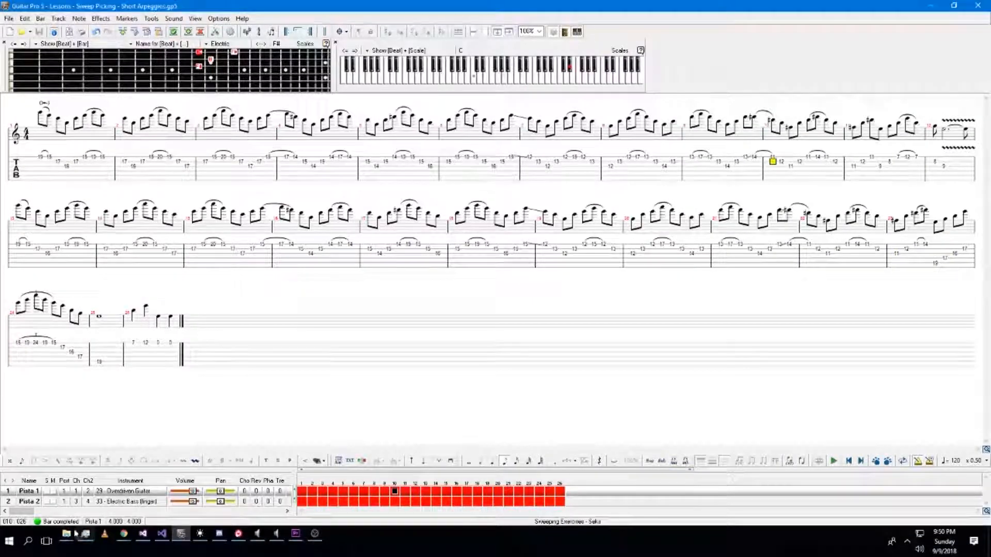
# Launch macroMusicUI.exe from the Distro folder in File Explorer.
pyautogui.moveTo(66, 534)
pyautogui.click(149, 472)
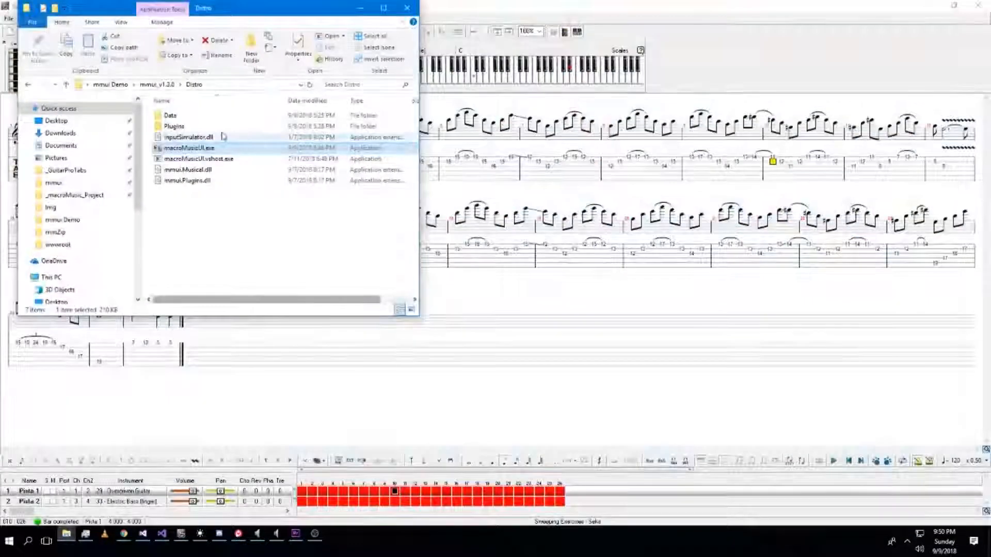
pyautogui.doubleClick(204, 149)
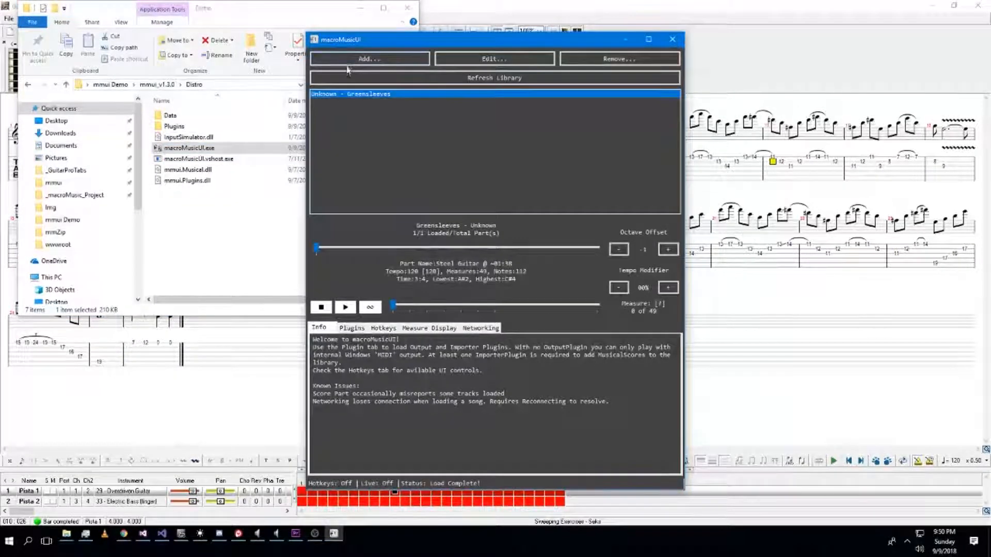
# Import the re-exported Short Arpeggios MusicXML into the macroMusicUI library.
pyautogui.click(347, 60)
pyautogui.click(330, 116)
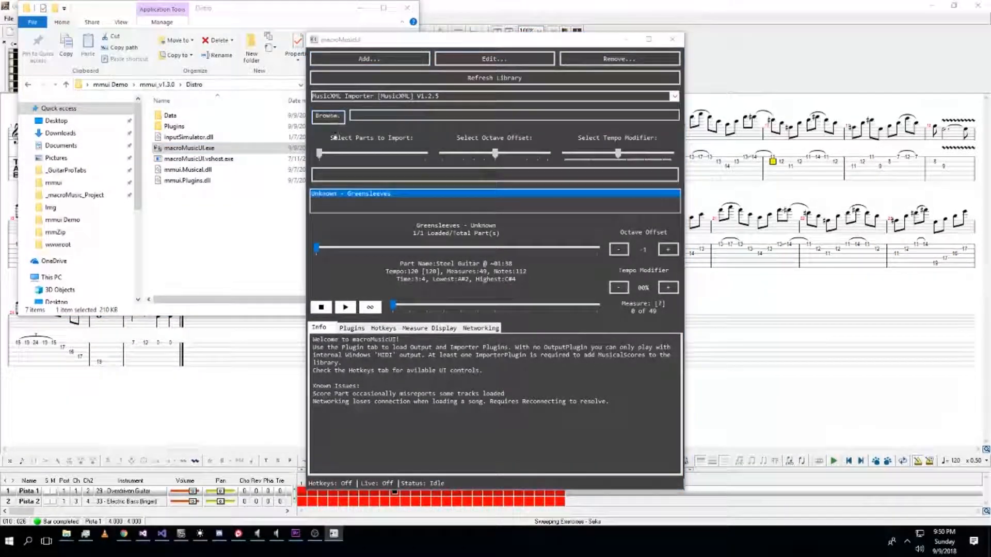
pyautogui.click(452, 120)
pyautogui.doubleClick(453, 121)
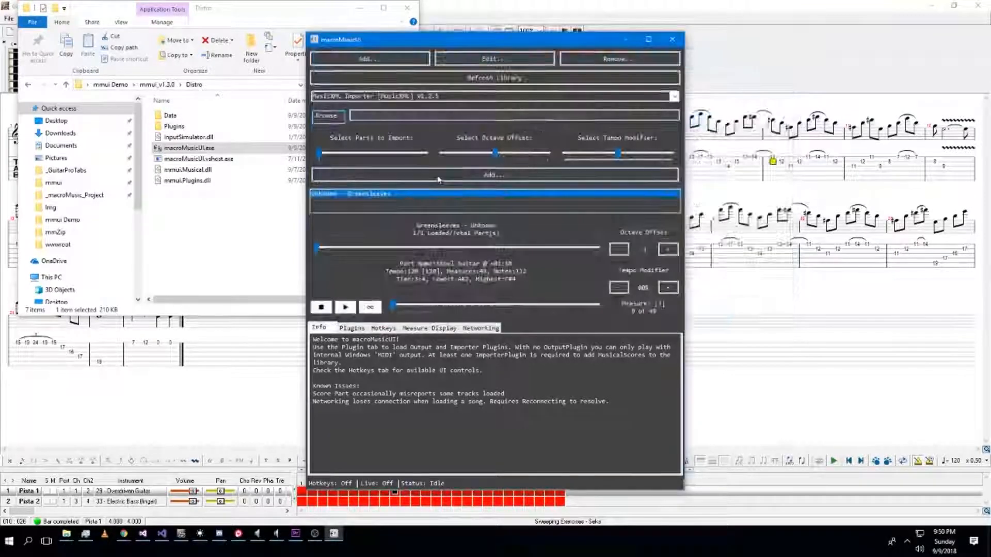
pyautogui.click(446, 178)
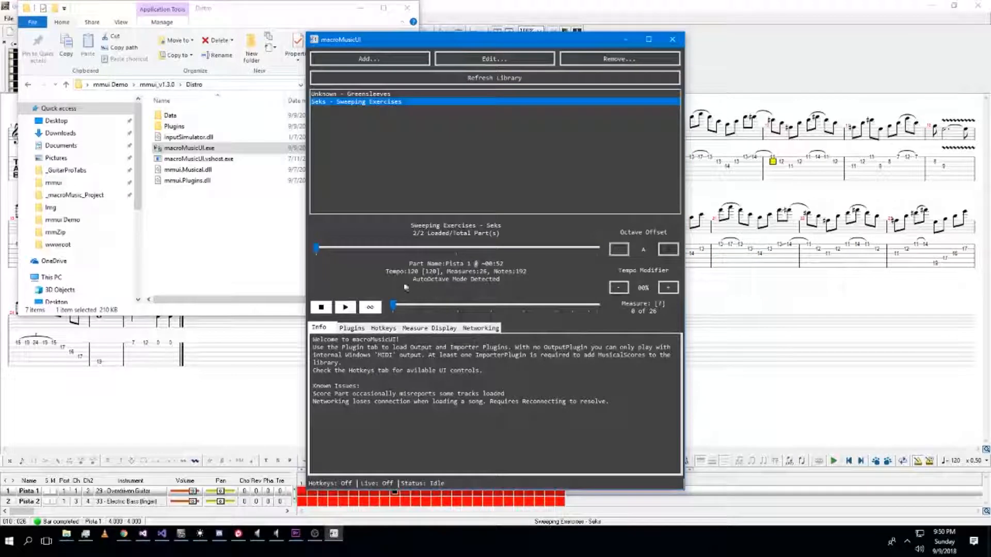
# Preview the Sweeping Exercises playback in the measure display, stop it and return to the tab editor.
pyautogui.click(455, 330)
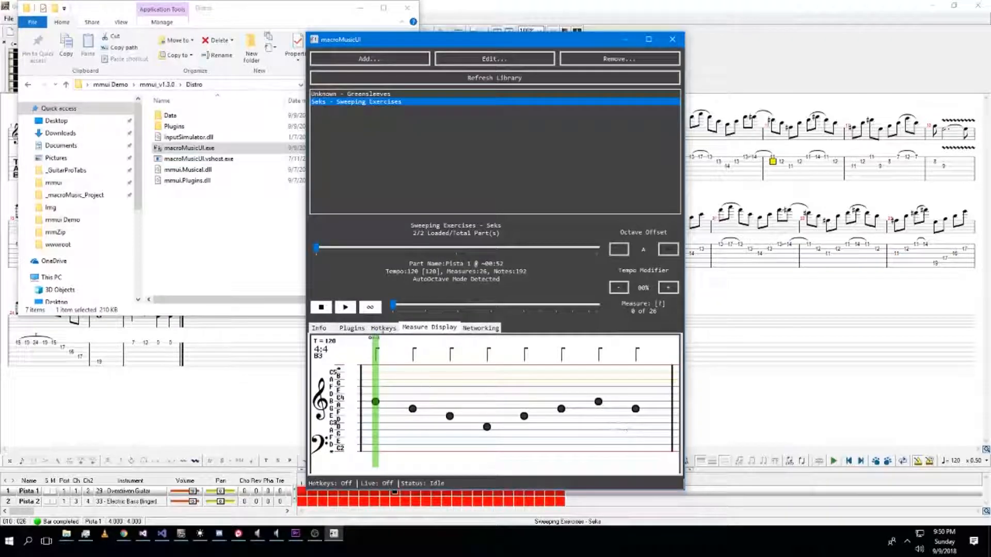
pyautogui.moveTo(396, 310); pyautogui.dragTo(508, 310)
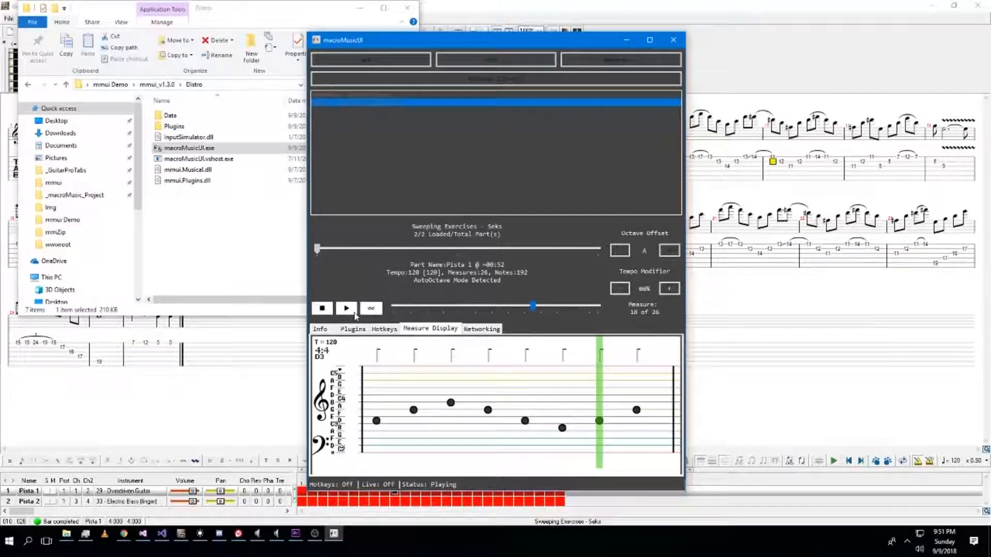
pyautogui.click(326, 311)
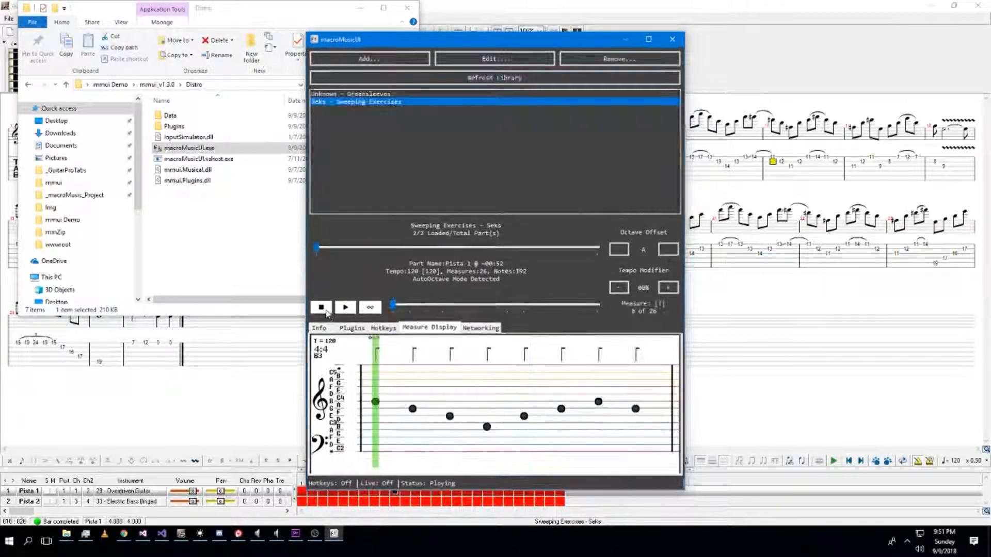
pyautogui.click(529, 20)
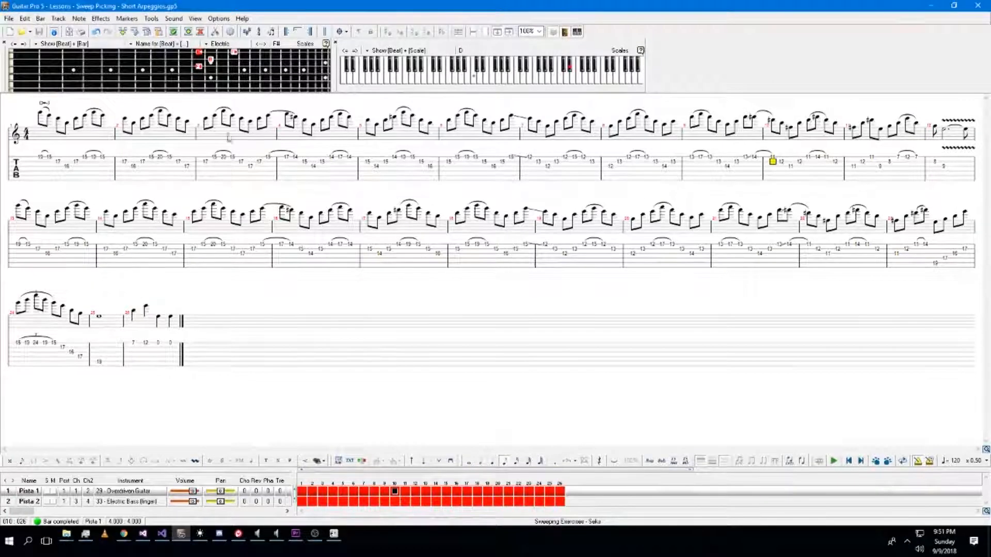
# Add a text annotation above bar 5, entering D=-3 and then changing it to D=-1.
pyautogui.click(133, 155)
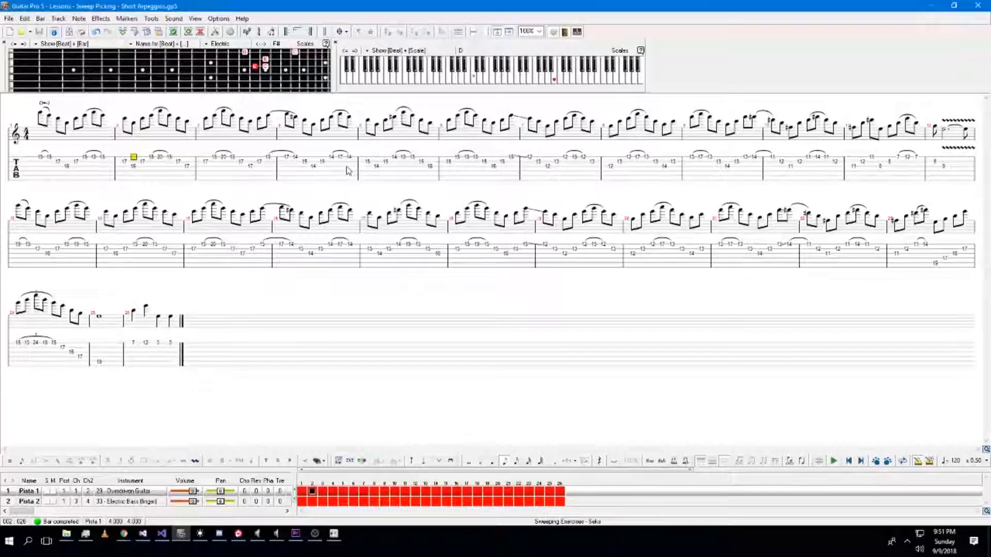
pyautogui.click(366, 176)
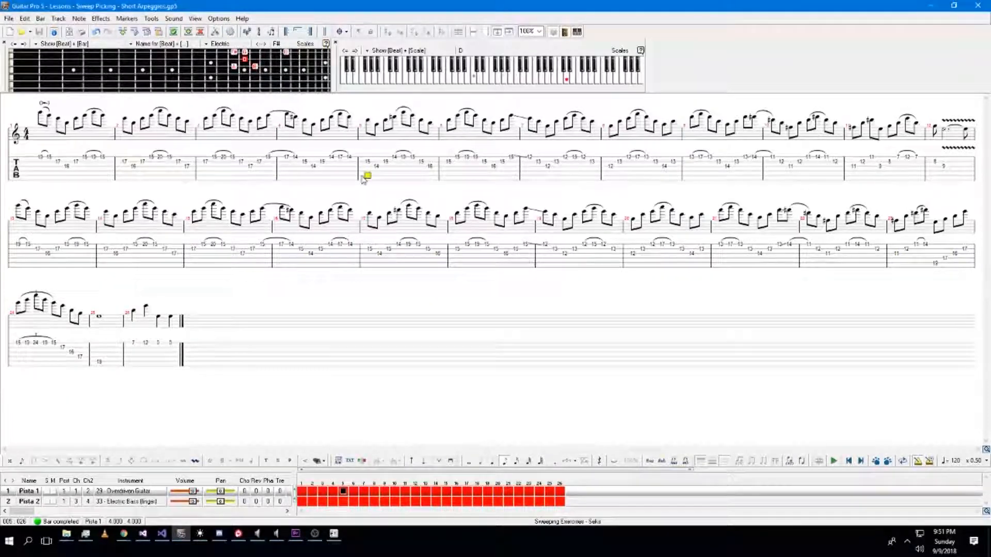
pyautogui.press('t')
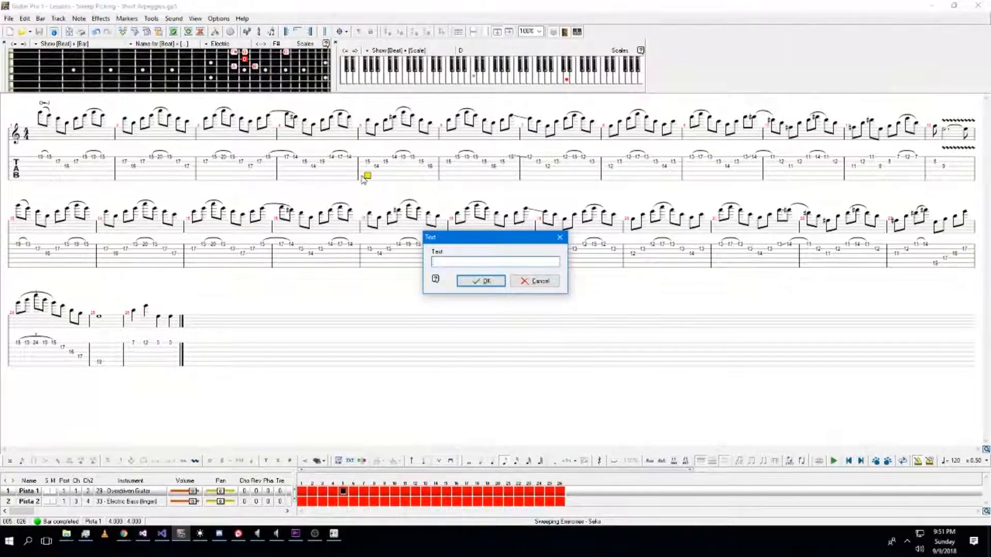
pyautogui.write('D=-3')
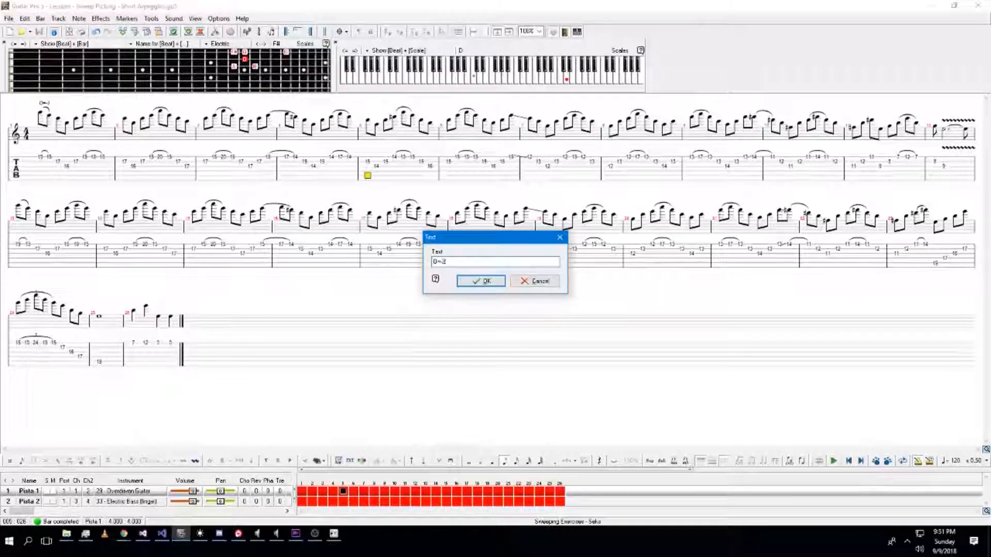
pyautogui.press('Return')
pyautogui.write('t')
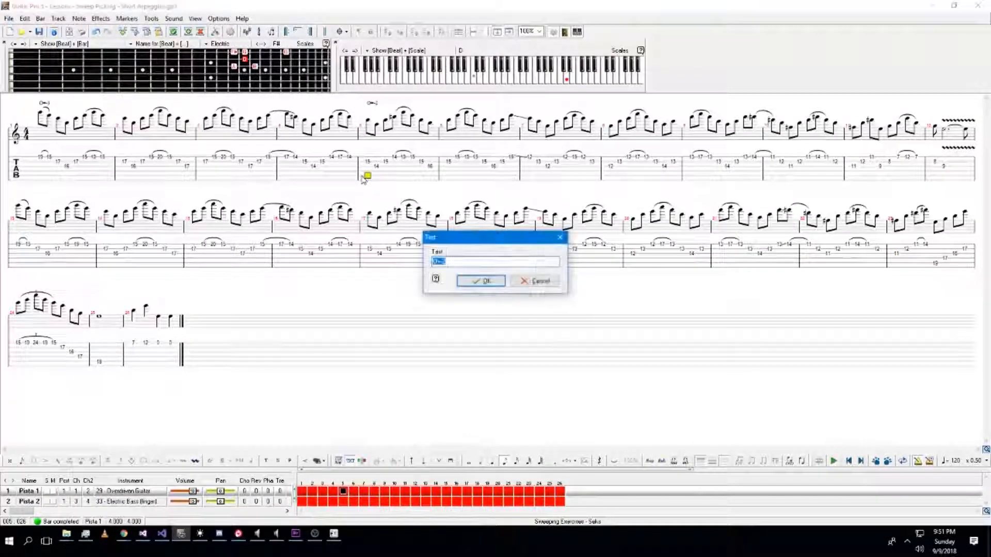
pyautogui.write('D=-1')
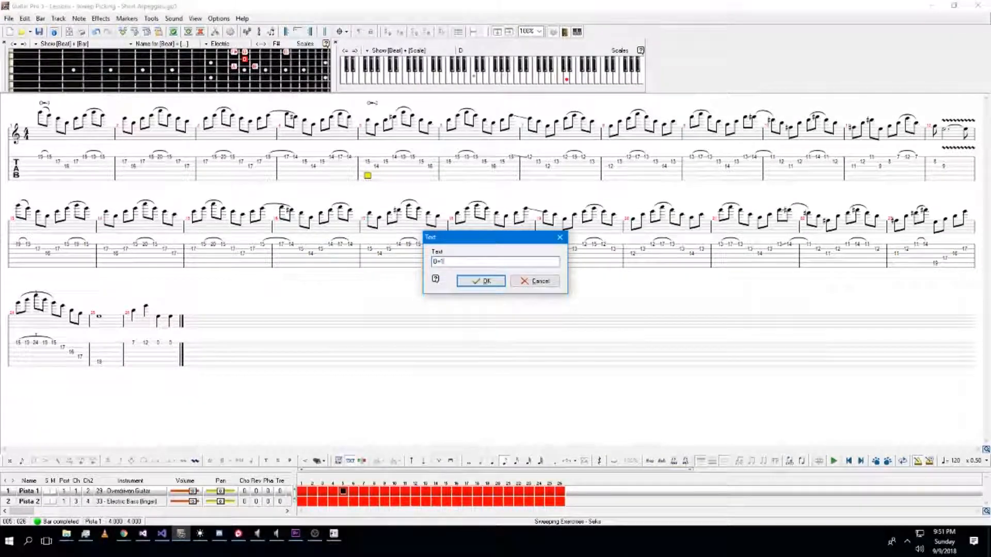
pyautogui.press('Return')
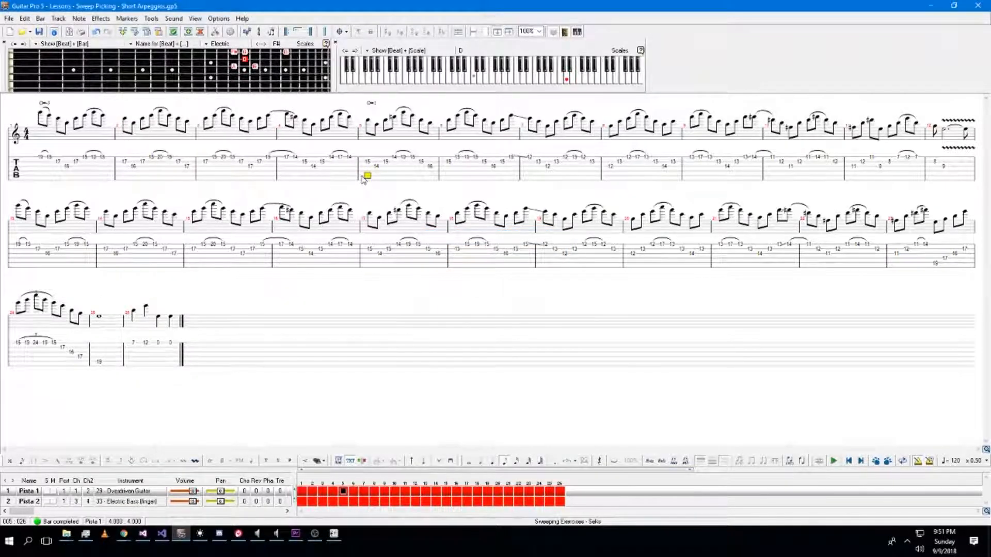
# Reopen the bar 5 text annotation and clear its contents.
pyautogui.write('t')
pyautogui.write('D=')
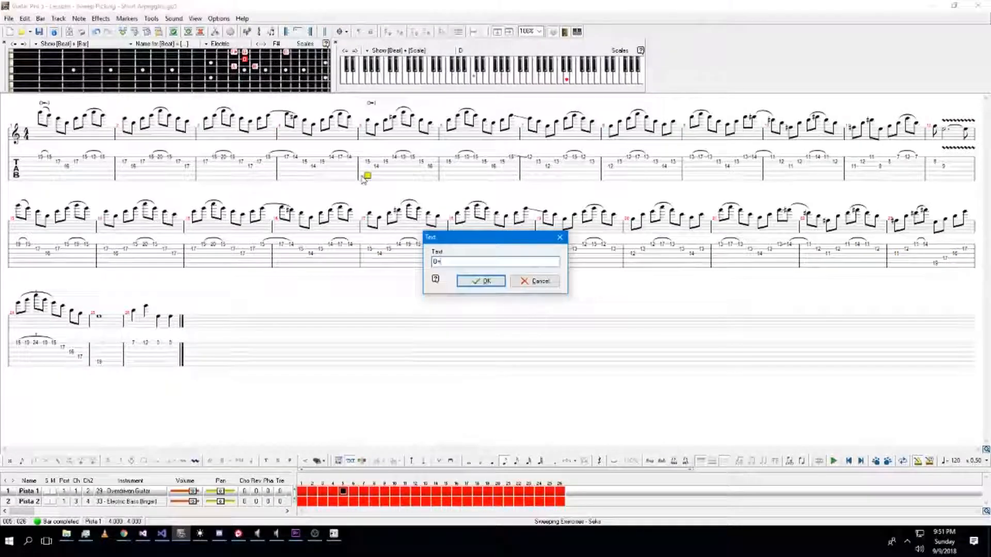
pyautogui.write('-')
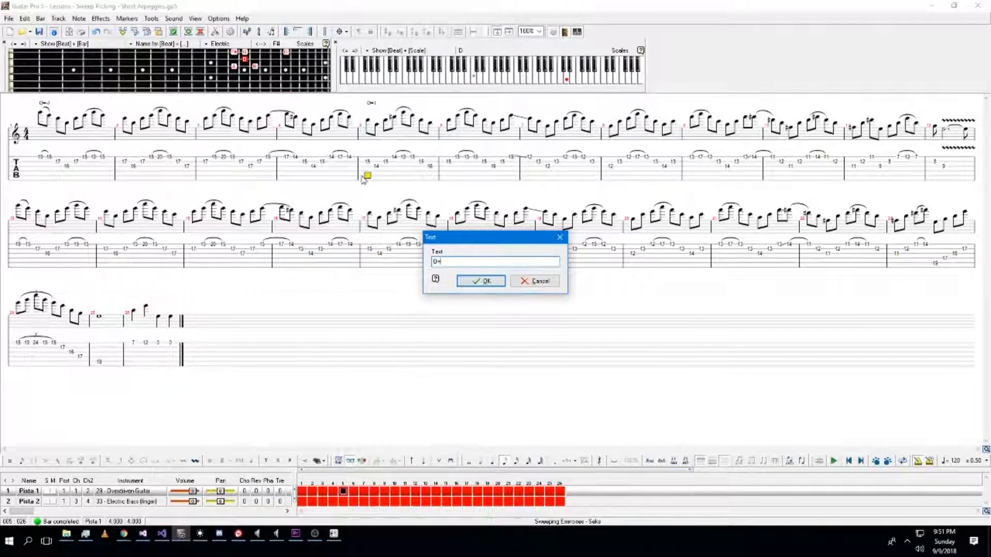
pyautogui.write('D')
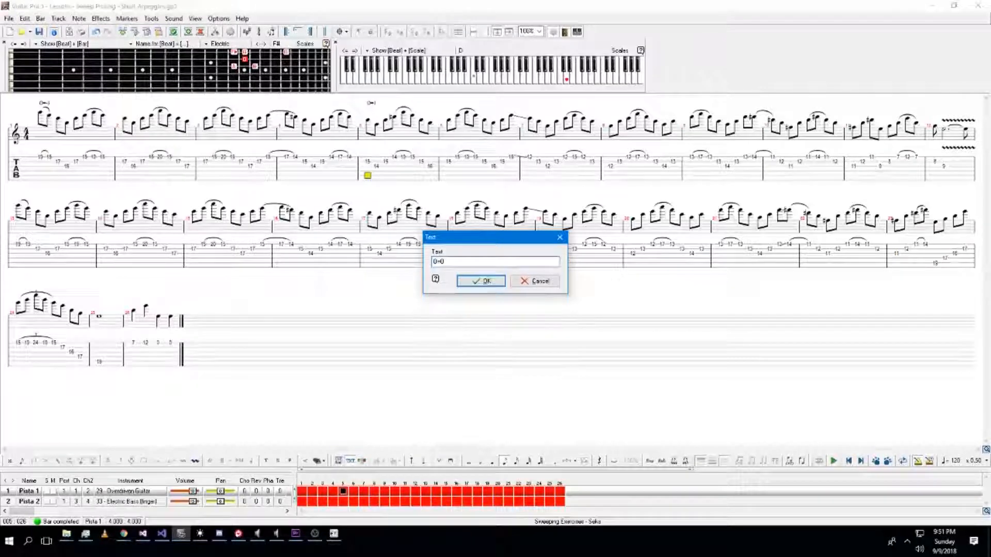
pyautogui.press('BackSpace')
pyautogui.write('2')
pyautogui.press('BackSpace')
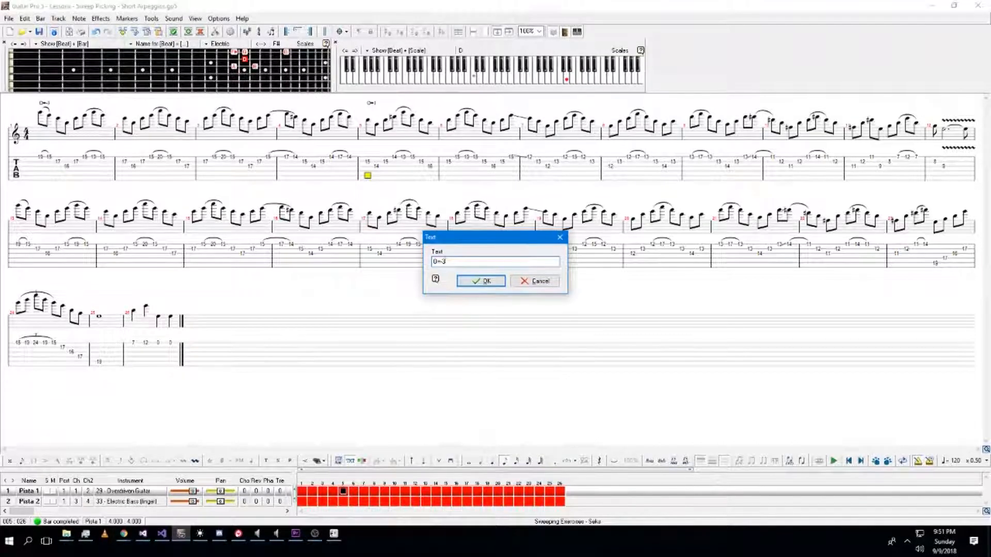
pyautogui.press('BackSpace')
pyautogui.press('BackSpace')
pyautogui.press('BackSpace')
pyautogui.press('BackSpace')
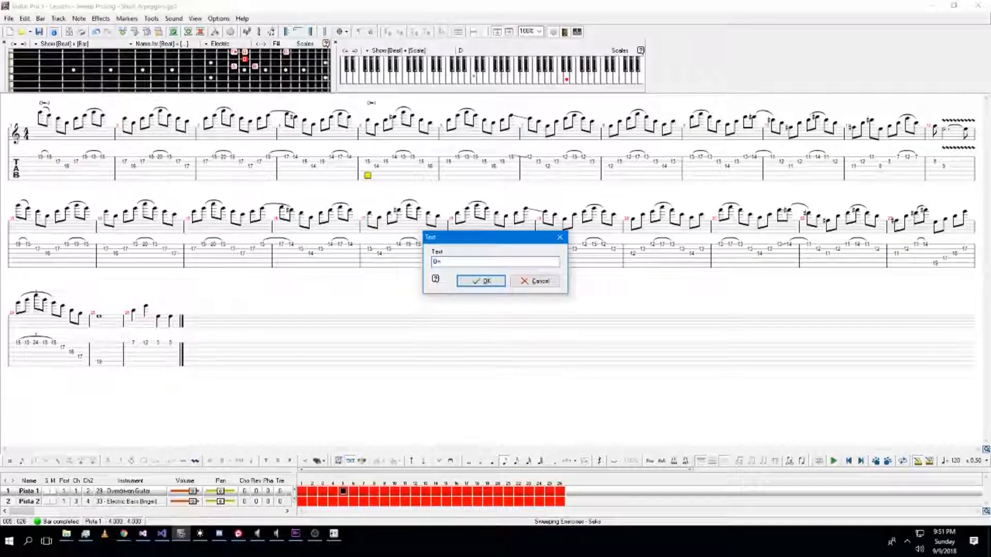
pyautogui.click(484, 281)
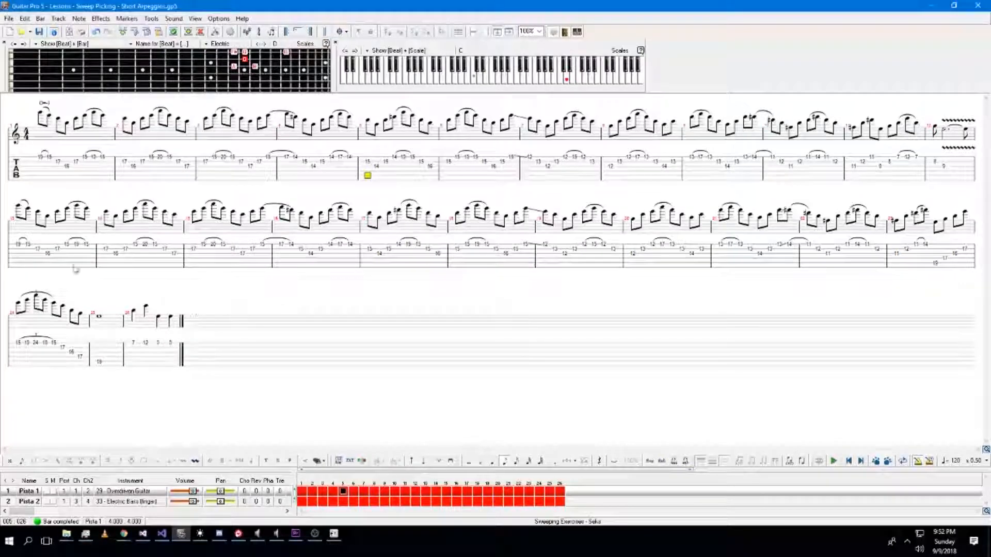
# Insert a mix table tempo change of 240 at the start of bar 13.
pyautogui.click(20, 264)
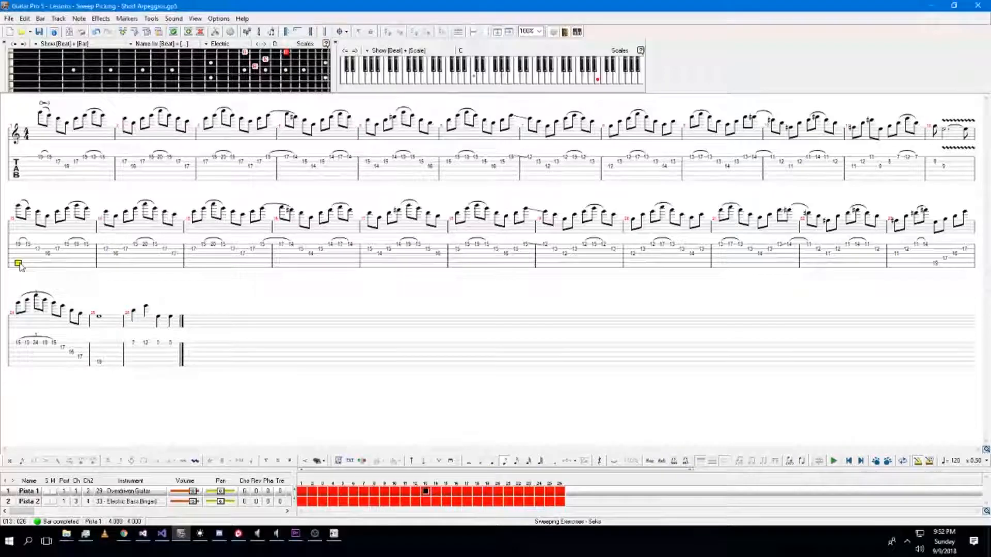
pyautogui.press('F9')
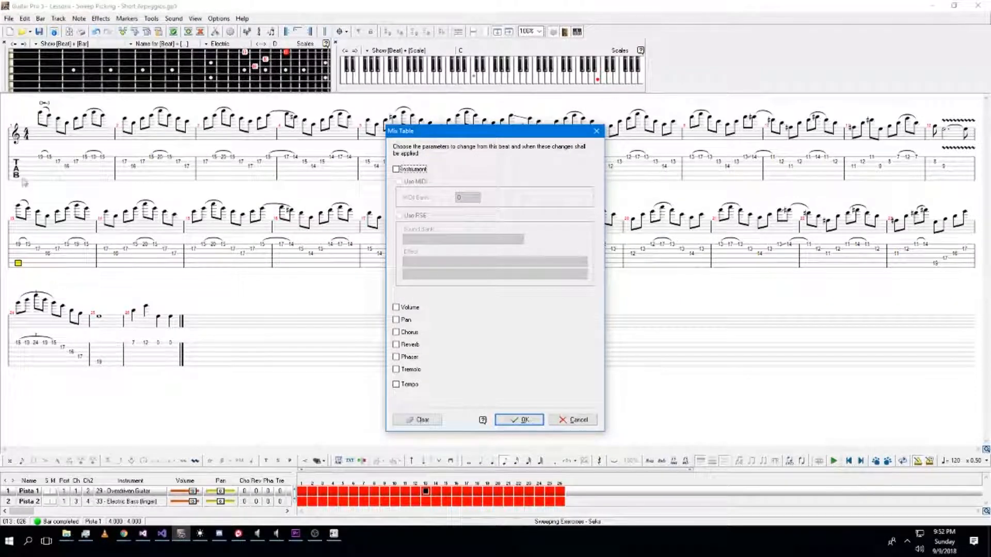
pyautogui.click(408, 385)
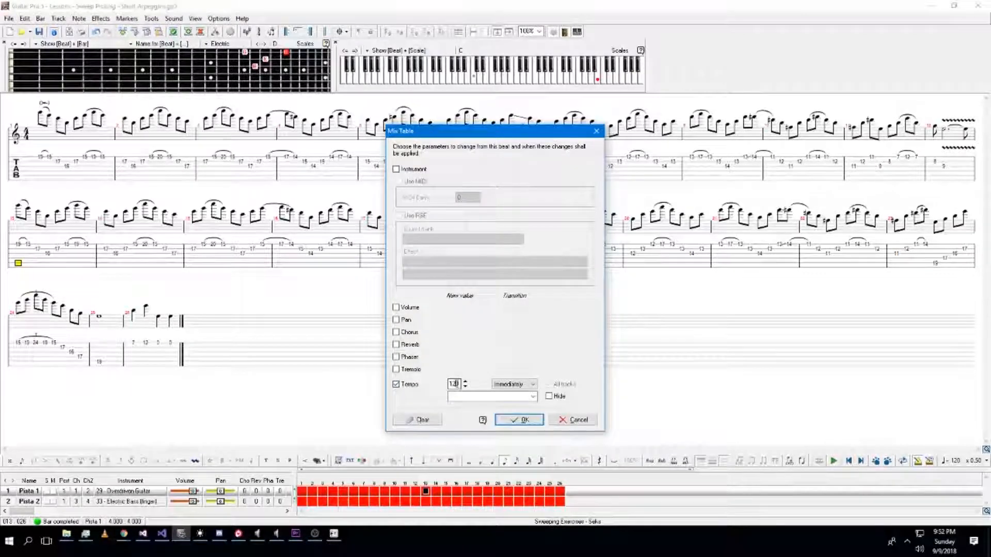
pyautogui.write('240')
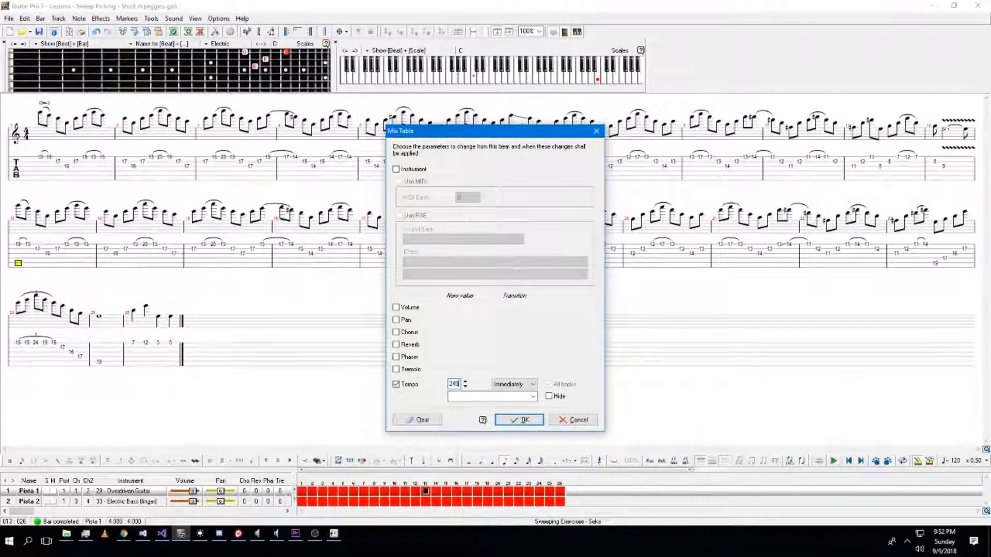
pyautogui.click(523, 419)
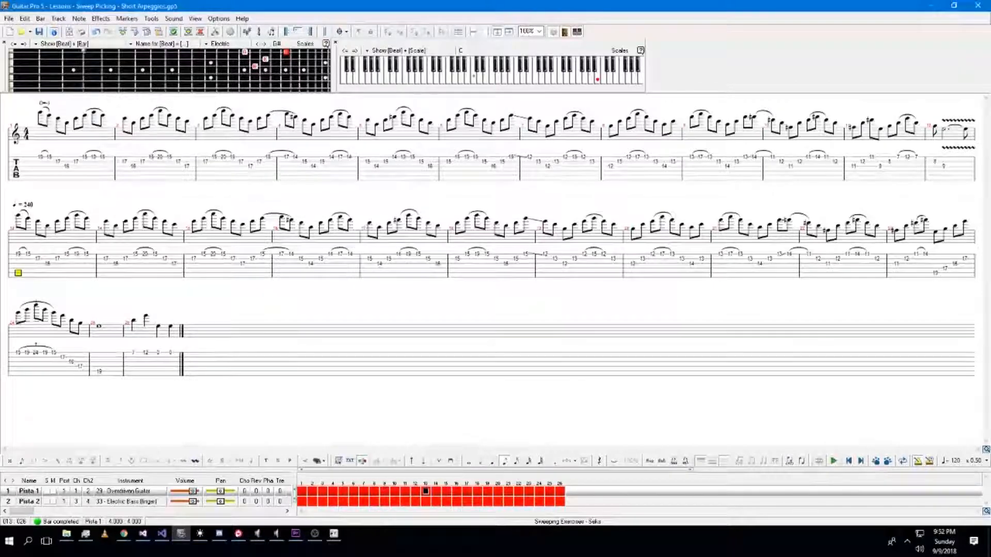
# Export the tab as MusicXML once more, overwriting the Short Arpeggios file in Downloads.
pyautogui.click(9, 18)
pyautogui.moveTo(31, 128)
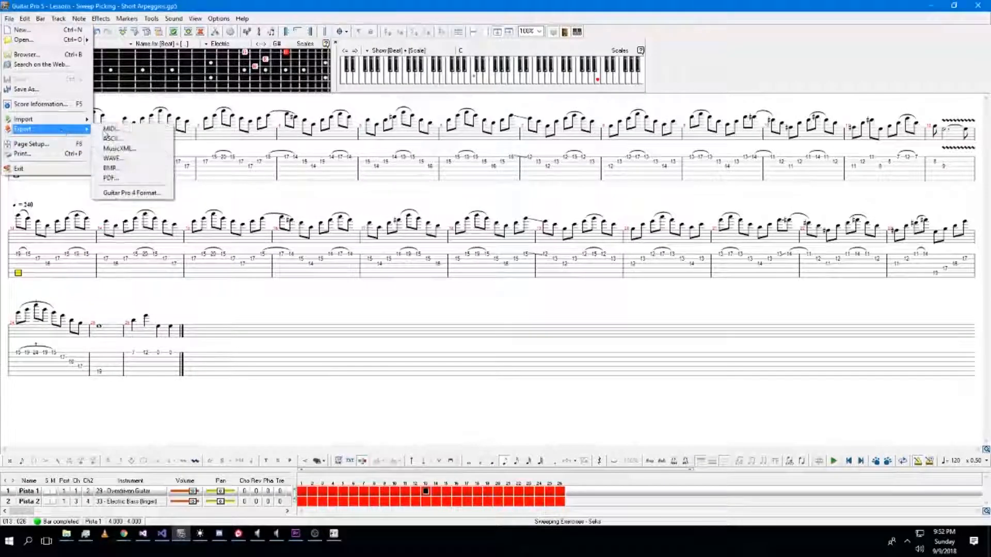
pyautogui.click(118, 148)
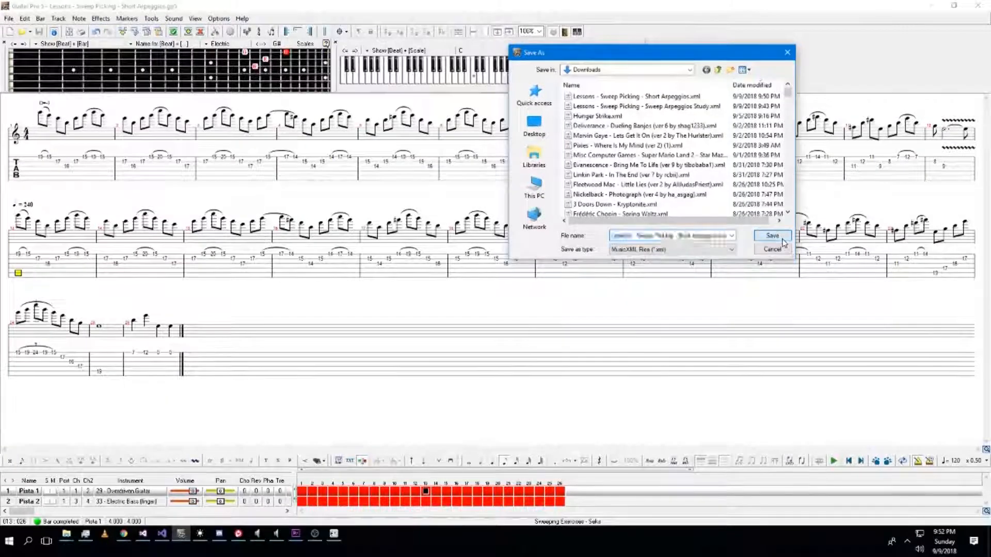
pyautogui.click(781, 235)
pyautogui.click(467, 287)
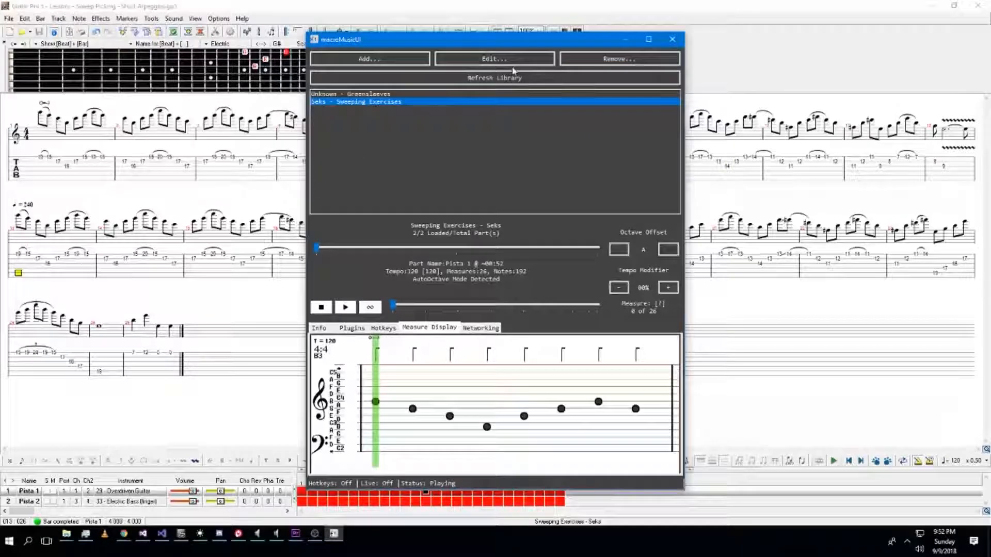
# Re-import the updated Short Arpeggios MusicXML into the macroMusicUI library.
pyautogui.click(387, 94)
pyautogui.click(401, 62)
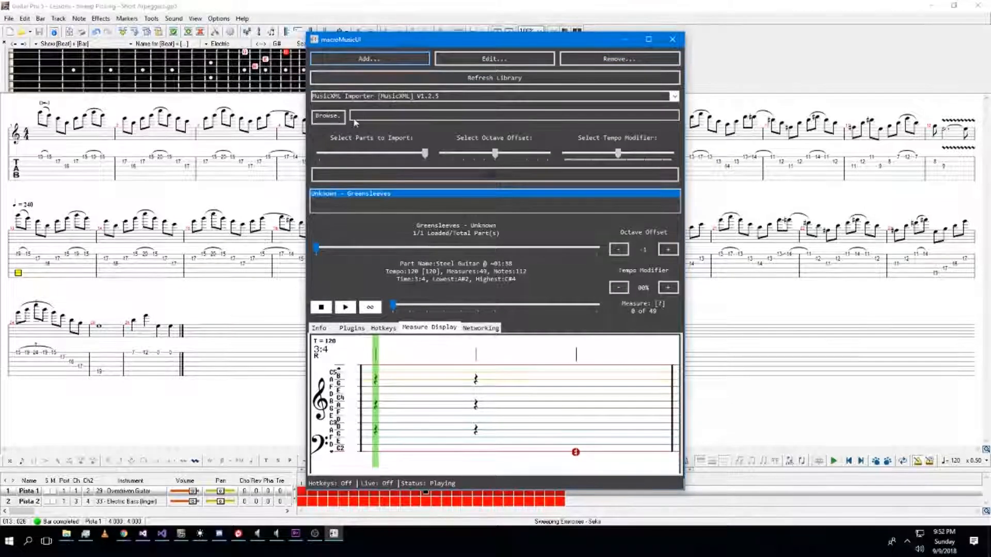
pyautogui.click(335, 116)
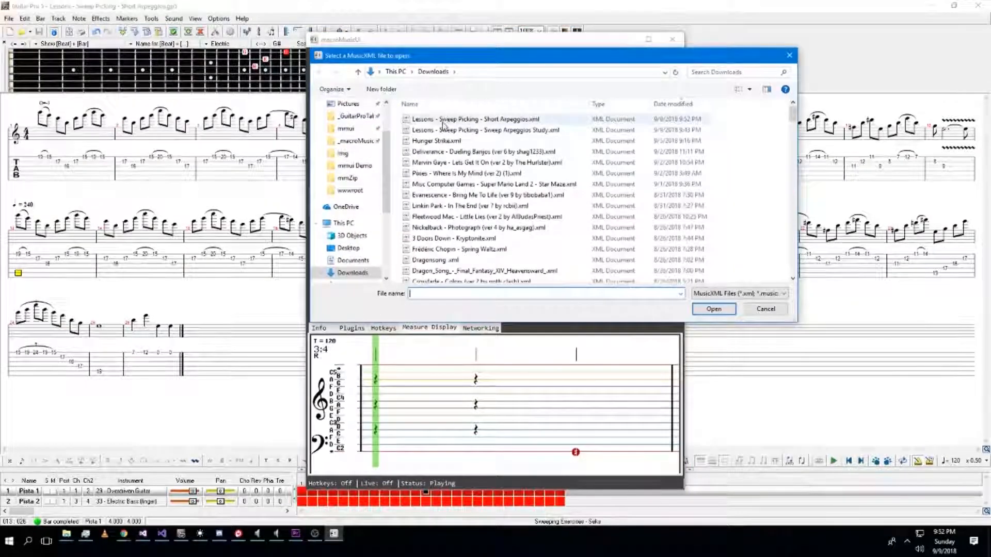
pyautogui.doubleClick(443, 119)
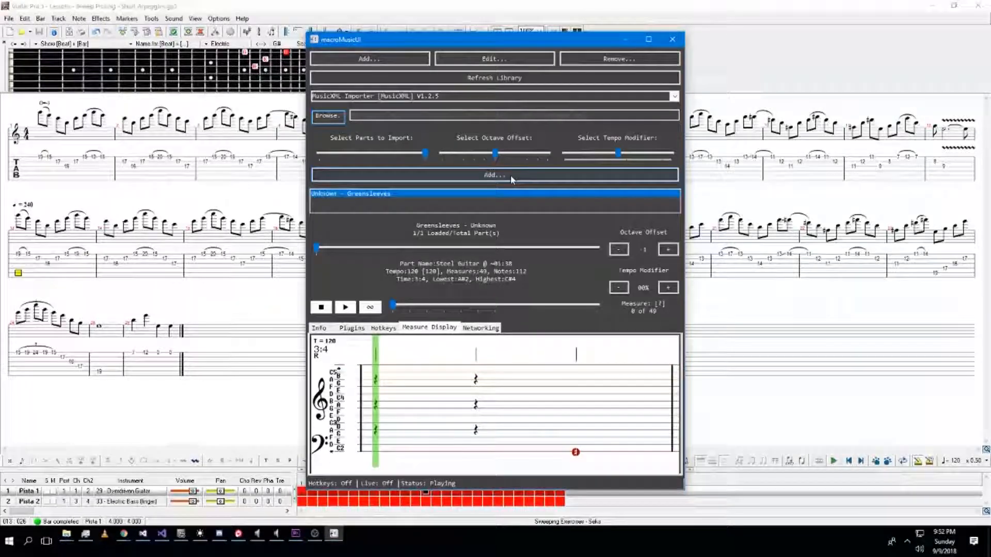
pyautogui.click(531, 174)
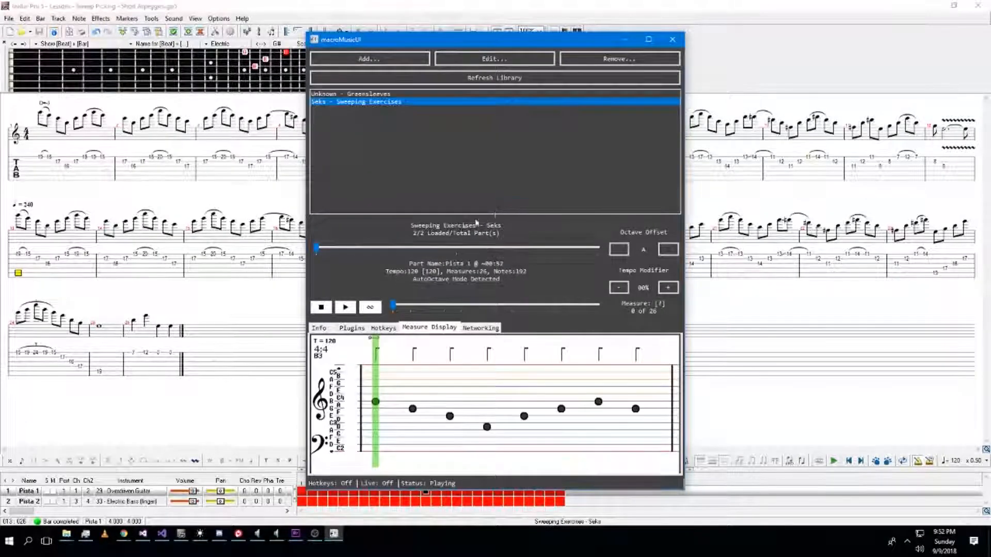
# Refresh the library, reselect Sweeping Exercises and preview its playback before stopping it.
pyautogui.click(346, 307)
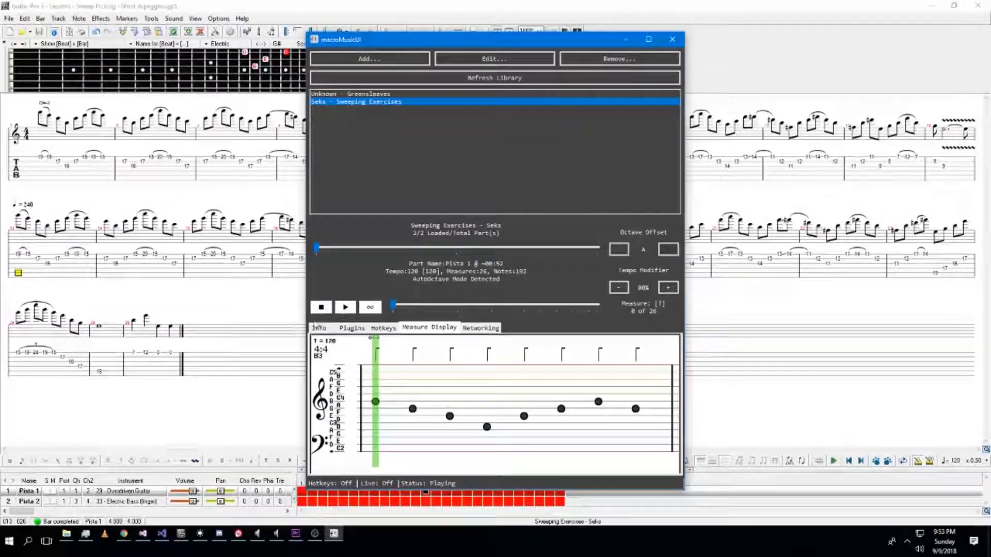
pyautogui.click(379, 79)
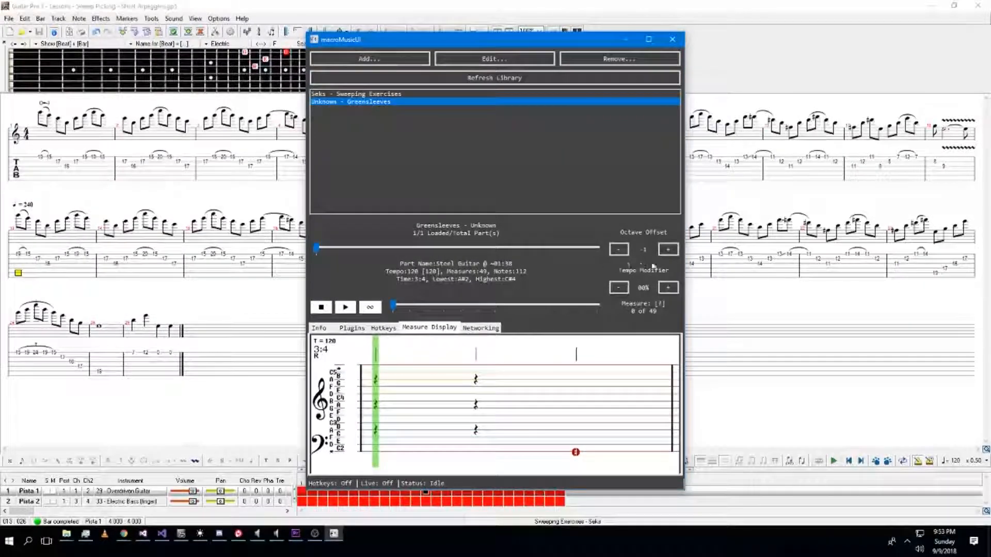
pyautogui.click(467, 94)
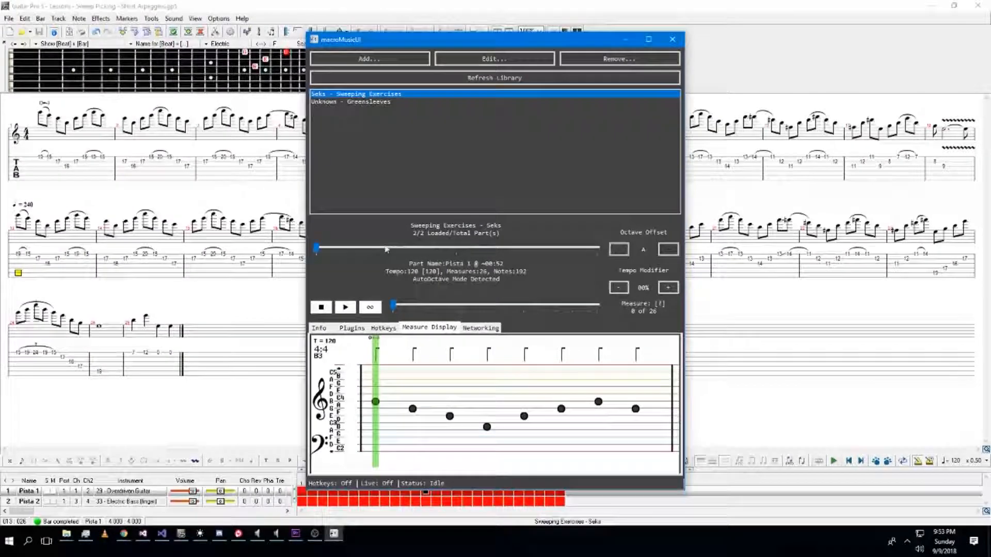
pyautogui.click(373, 103)
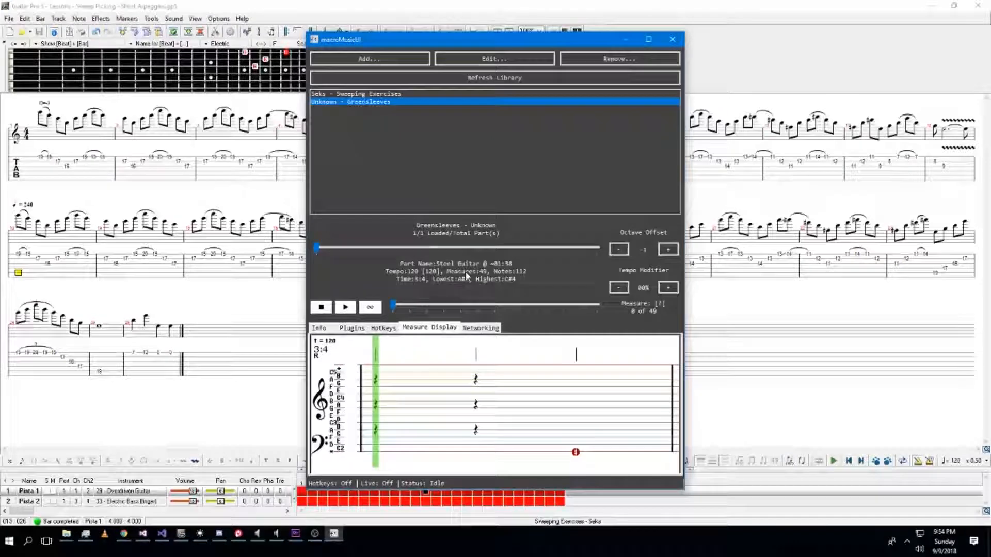
pyautogui.click(412, 95)
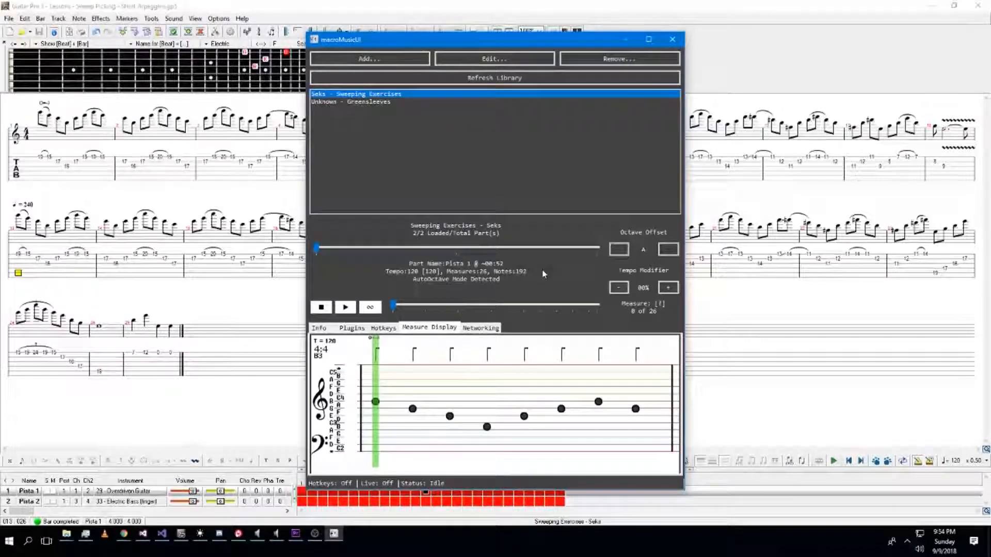
pyautogui.click(343, 309)
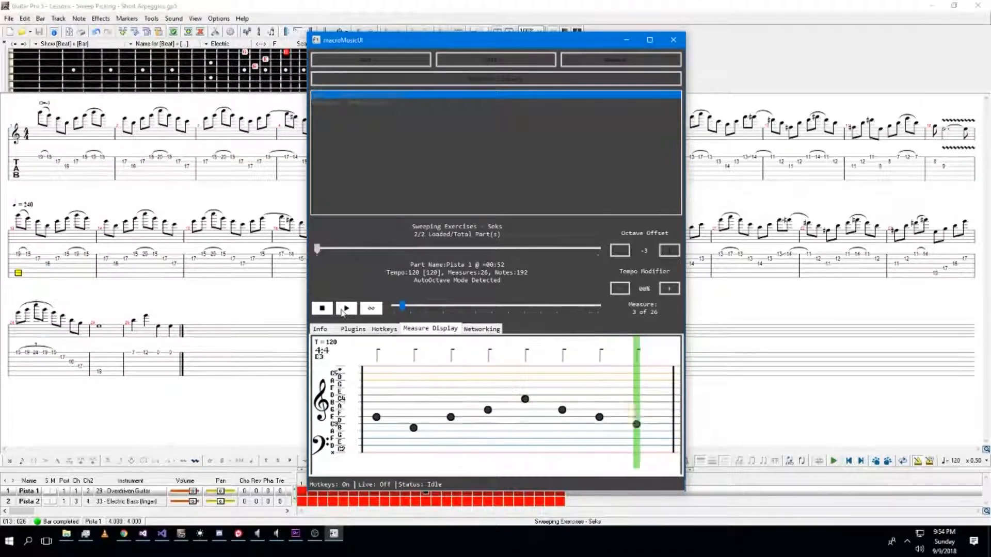
pyautogui.click(323, 309)
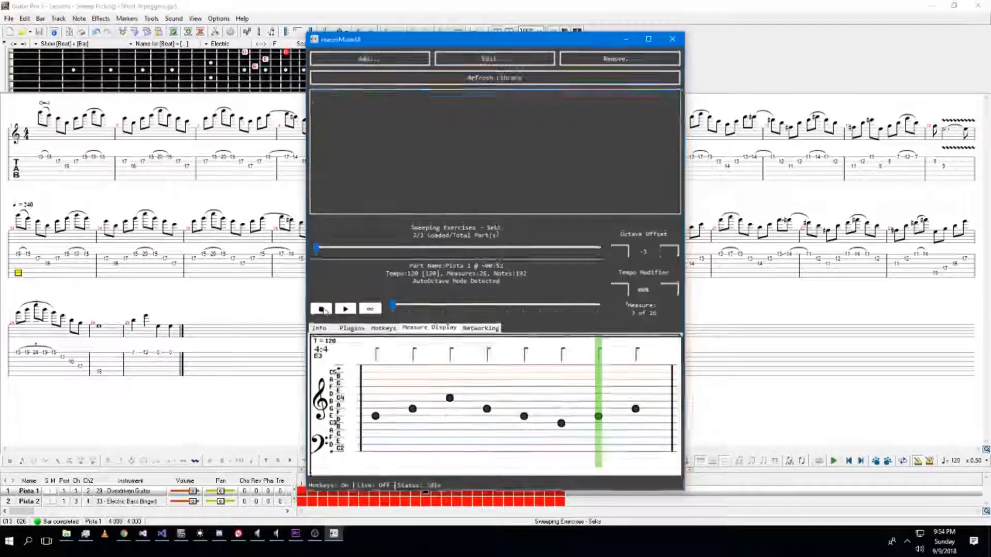
# Select part Pista 2 of Sweeping Exercises and preview its playback, then stop it.
pyautogui.click(446, 249)
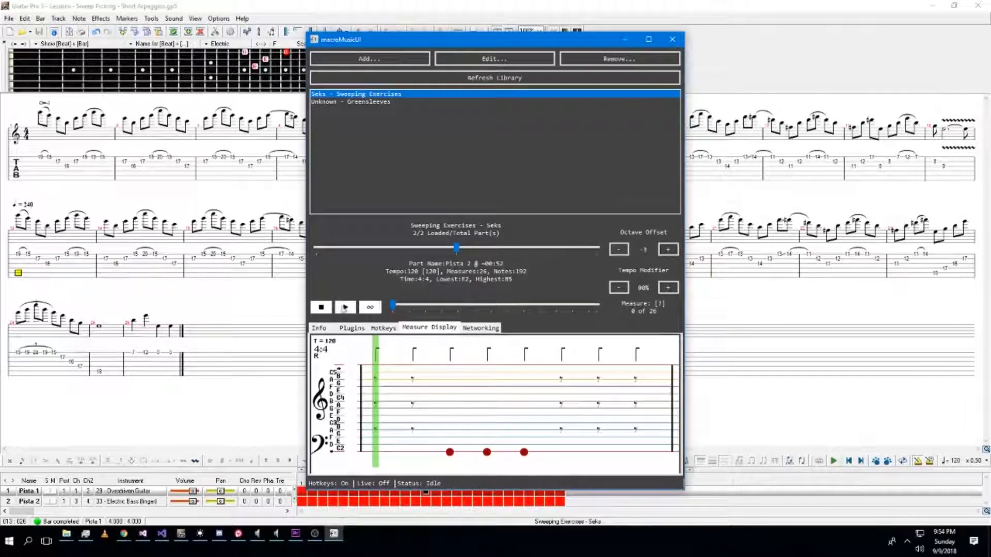
pyautogui.click(344, 308)
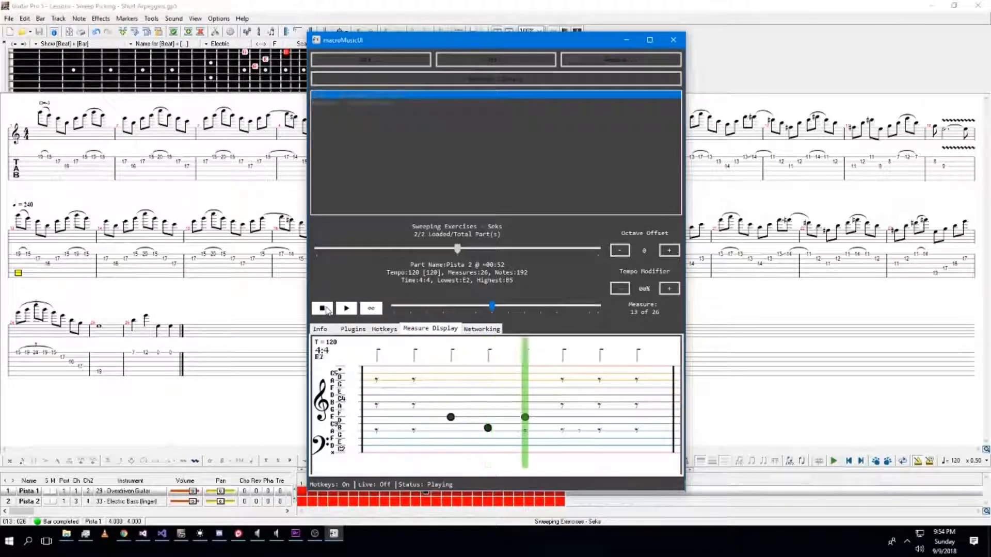
pyautogui.click(326, 310)
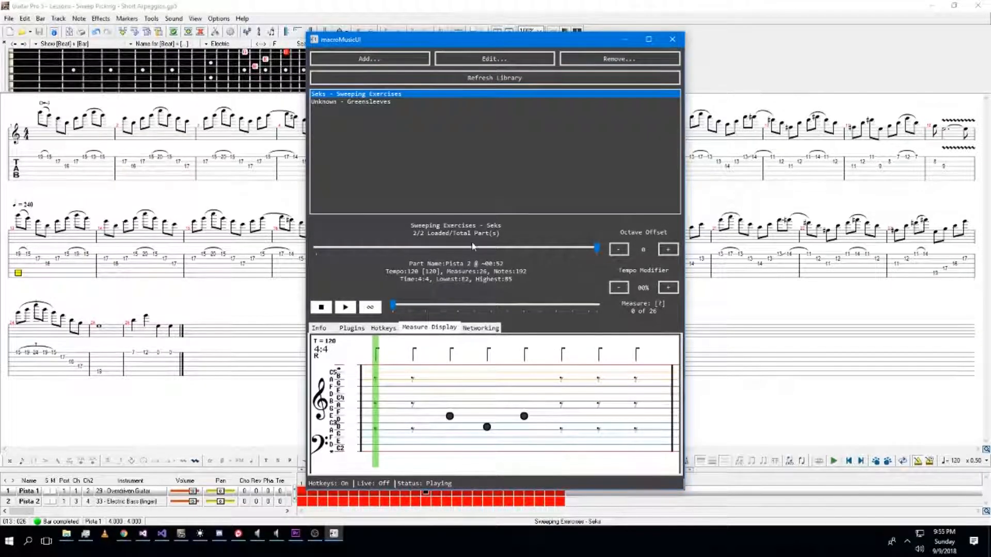
# Add the text 0=0 at the first beat of the Pista 2 bass track.
pyautogui.click(521, 250)
pyautogui.click(521, 250)
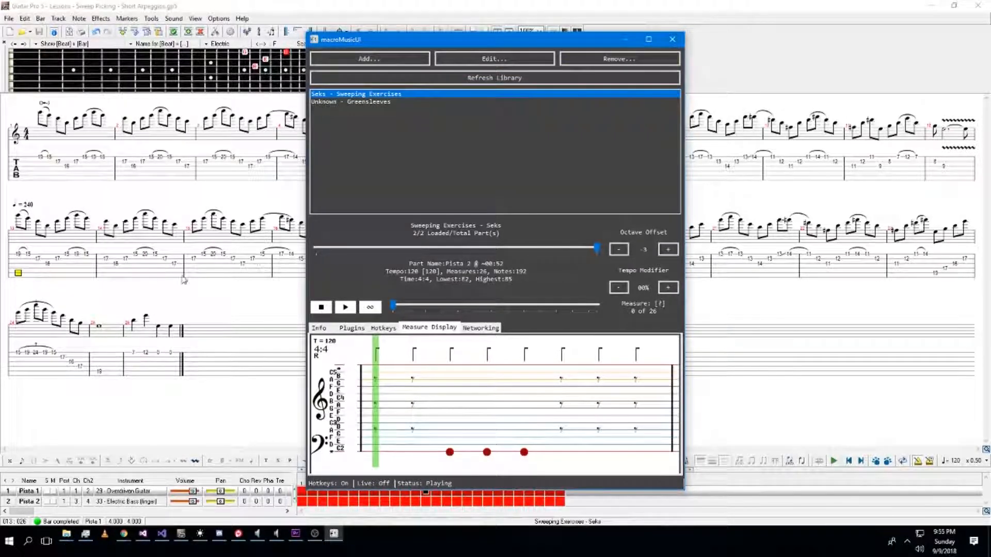
pyautogui.click(157, 261)
pyautogui.click(21, 240)
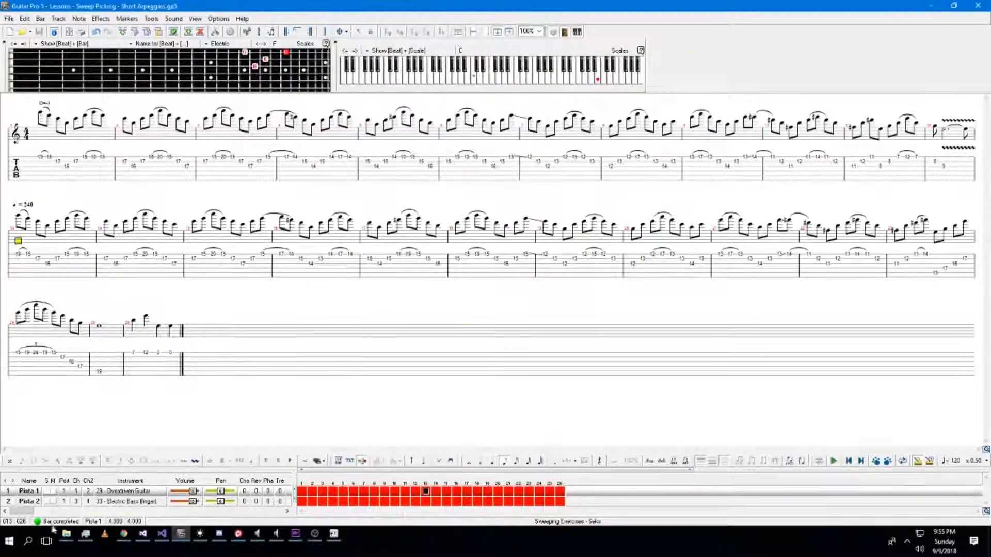
pyautogui.click(26, 503)
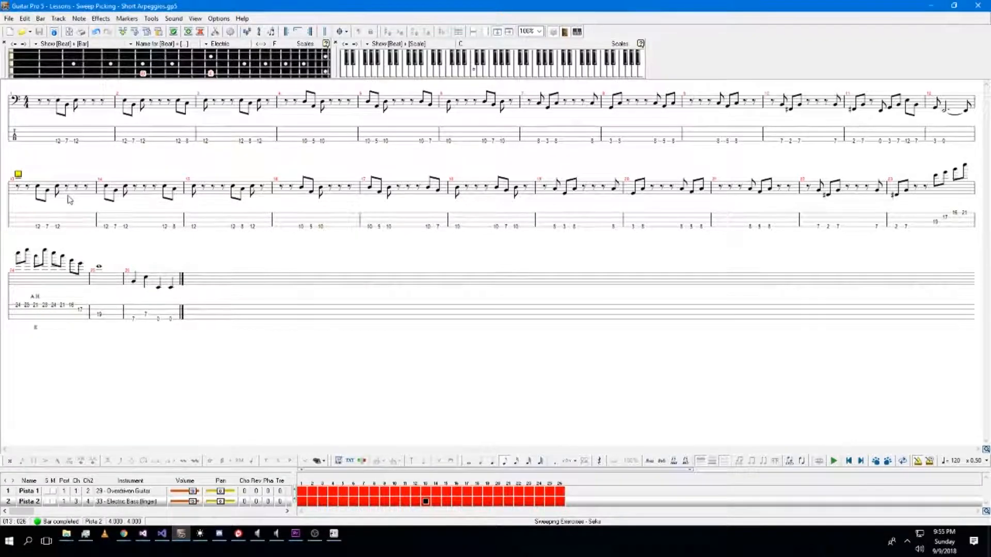
pyautogui.click(36, 144)
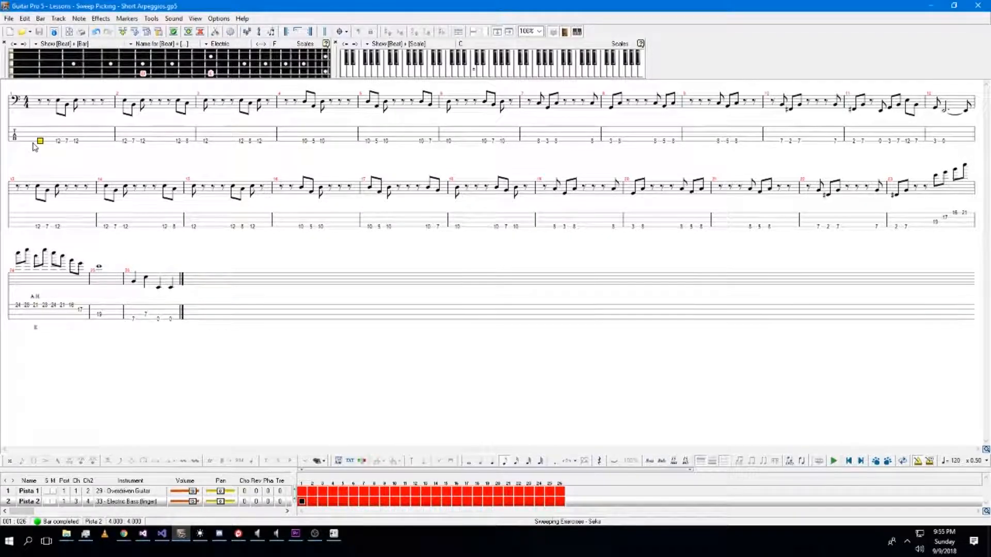
pyautogui.press('t')
pyautogui.write('0~3')
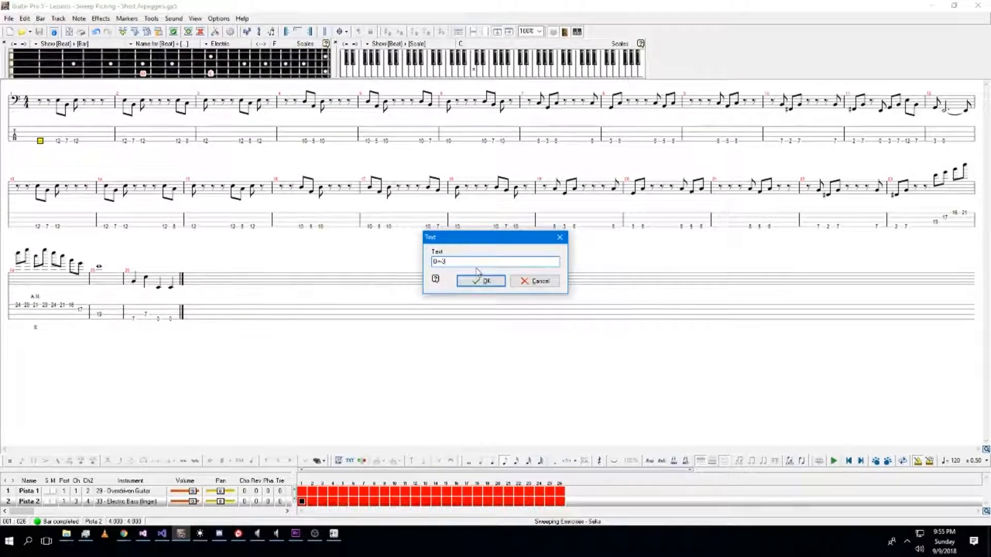
pyautogui.press('BackSpace')
pyautogui.write('0')
pyautogui.click(496, 286)
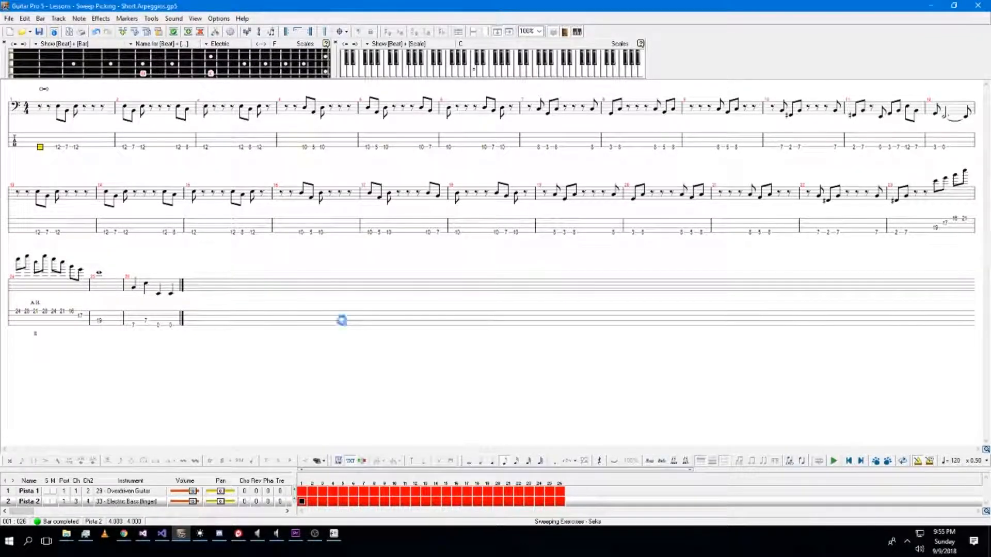
# Export the tab as MusicXML, overwriting the Short Arpeggios file in Downloads.
pyautogui.click(9, 18)
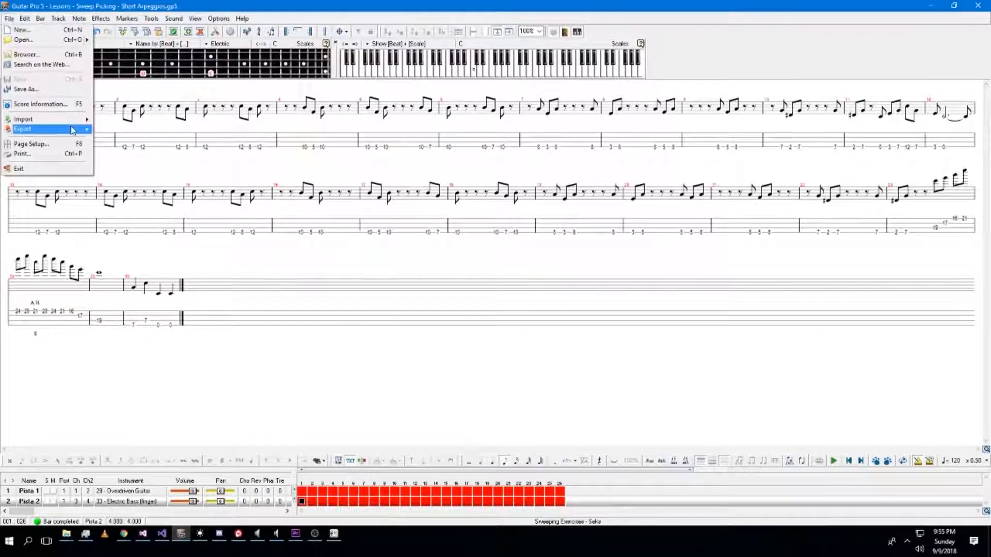
pyautogui.moveTo(31, 128)
pyautogui.click(143, 148)
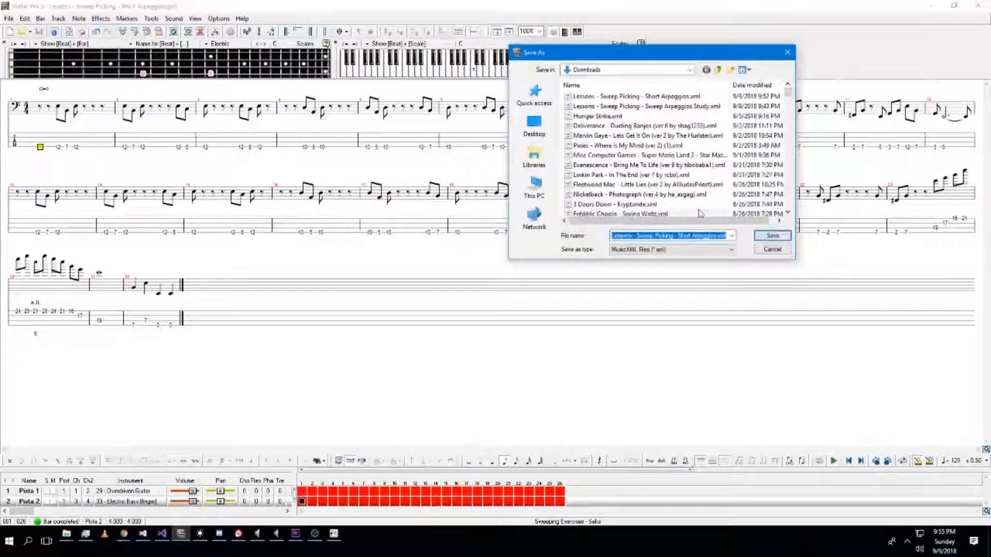
pyautogui.click(786, 235)
pyautogui.click(468, 287)
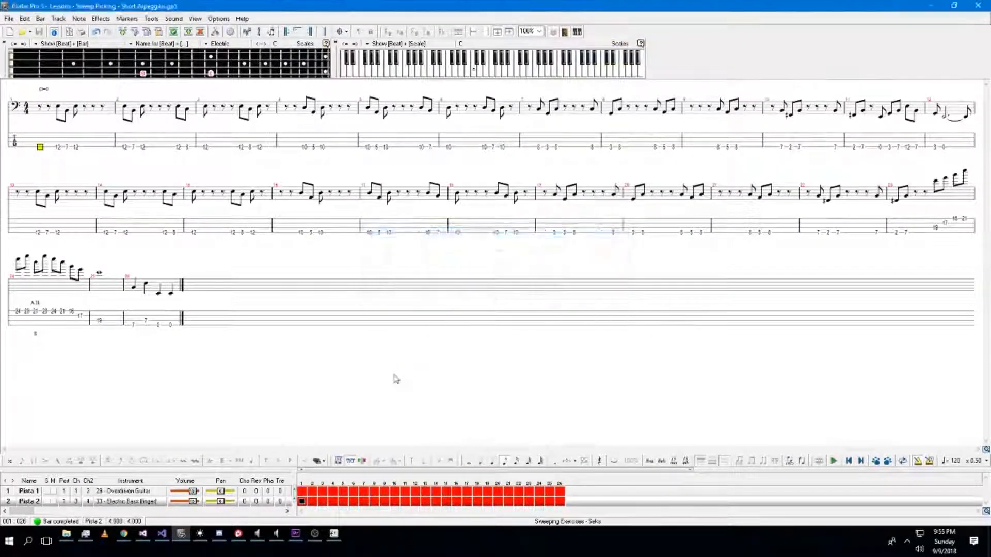
# Remove the old Sweeping Exercises entry and re-import the updated MusicXML into the macroMusicUI library.
pyautogui.click(334, 534)
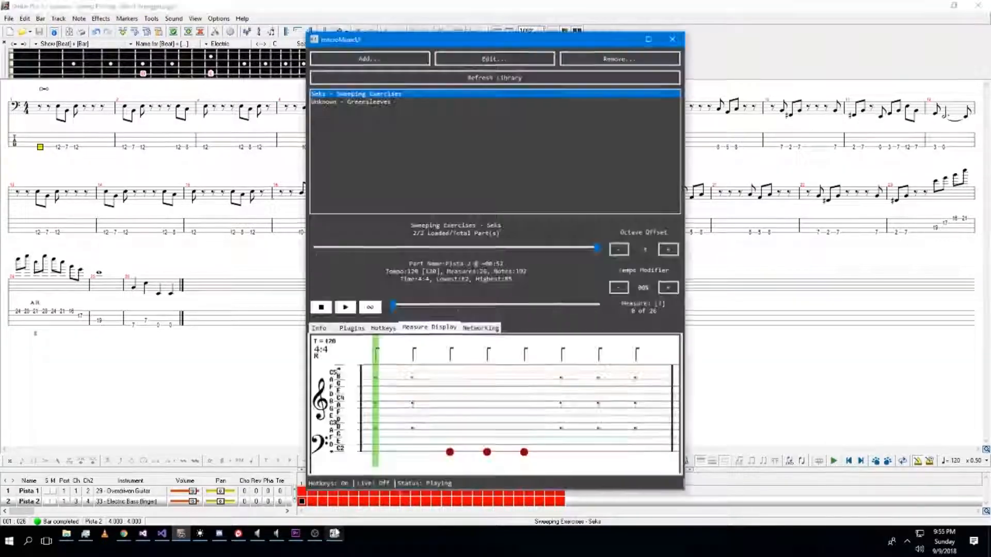
pyautogui.click(586, 62)
pyautogui.click(369, 59)
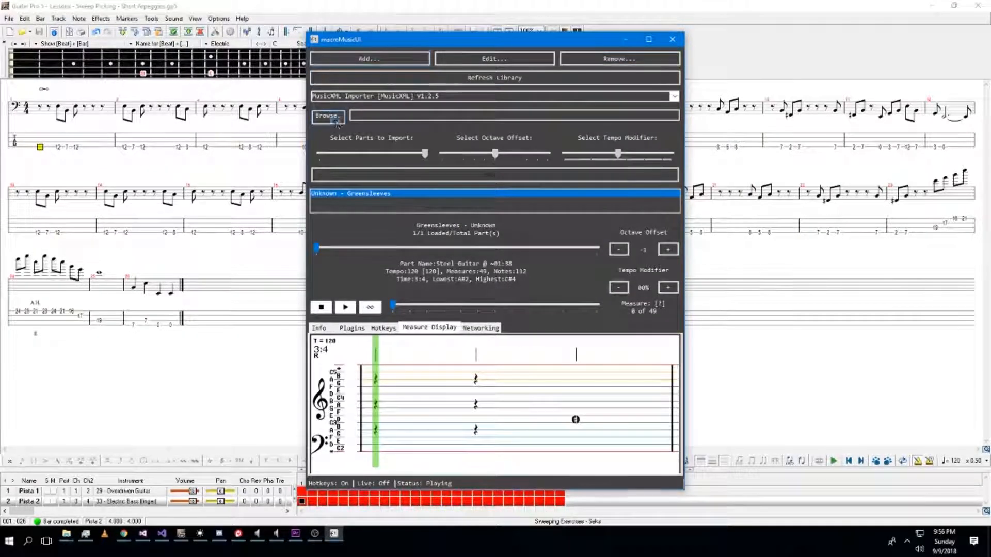
pyautogui.doubleClick(468, 120)
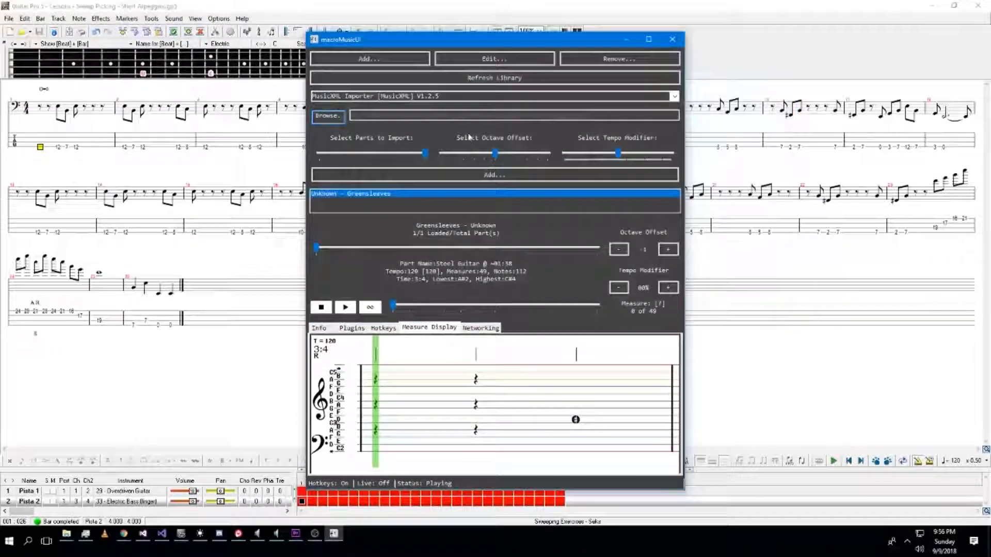
pyautogui.click(464, 178)
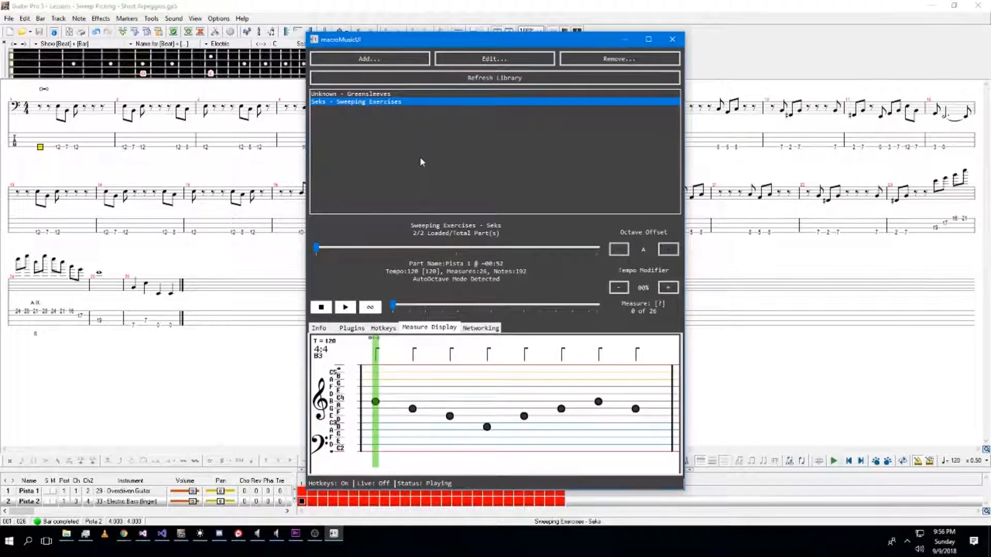
# Preview Pista 2 playback from around measure 21, stop it, and remove the song from the library.
pyautogui.click(408, 248)
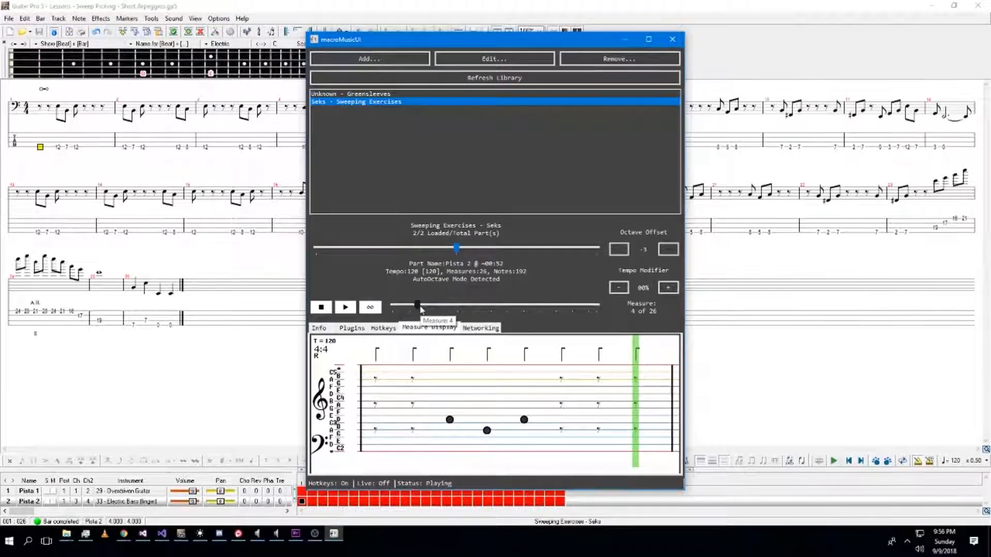
pyautogui.moveTo(420, 308); pyautogui.dragTo(512, 308)
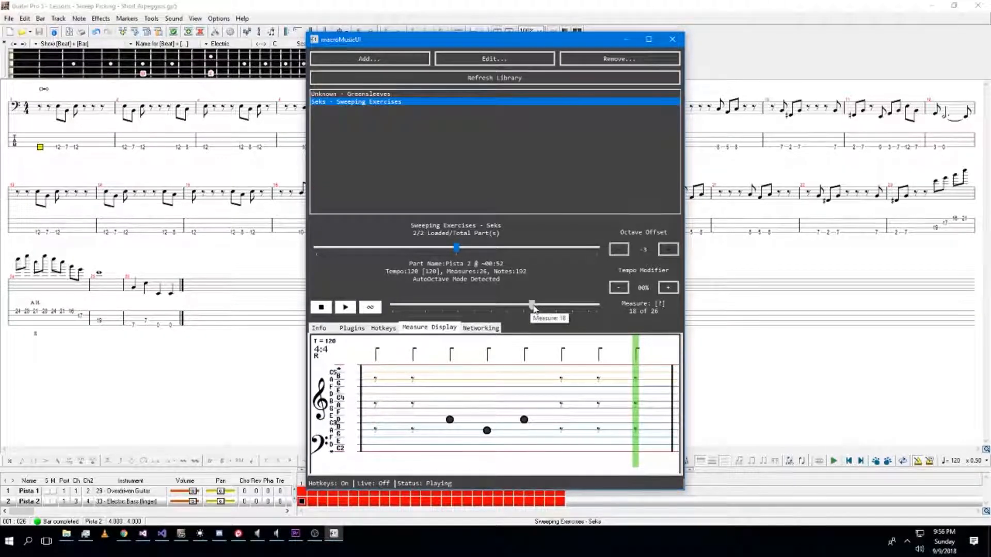
pyautogui.moveTo(533, 306); pyautogui.dragTo(557, 312)
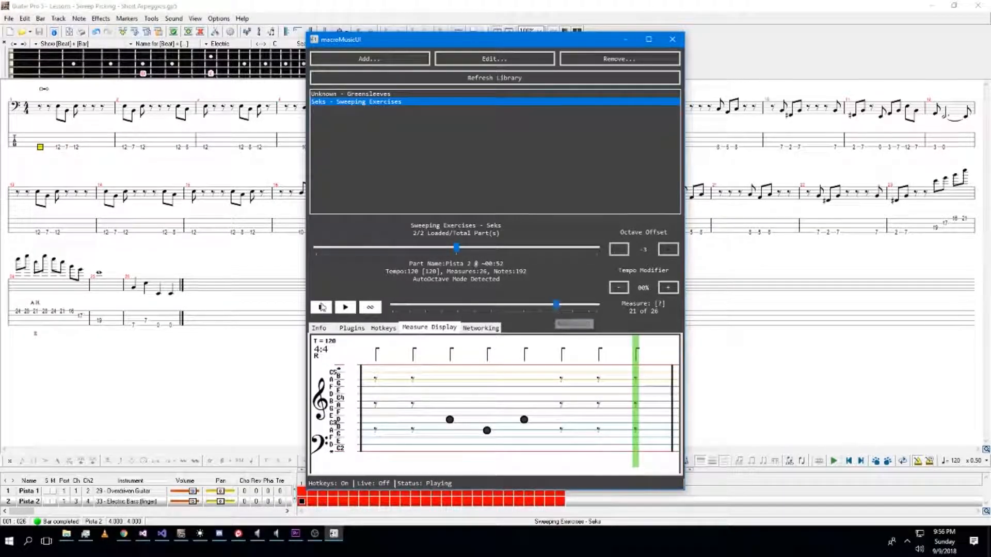
pyautogui.click(345, 308)
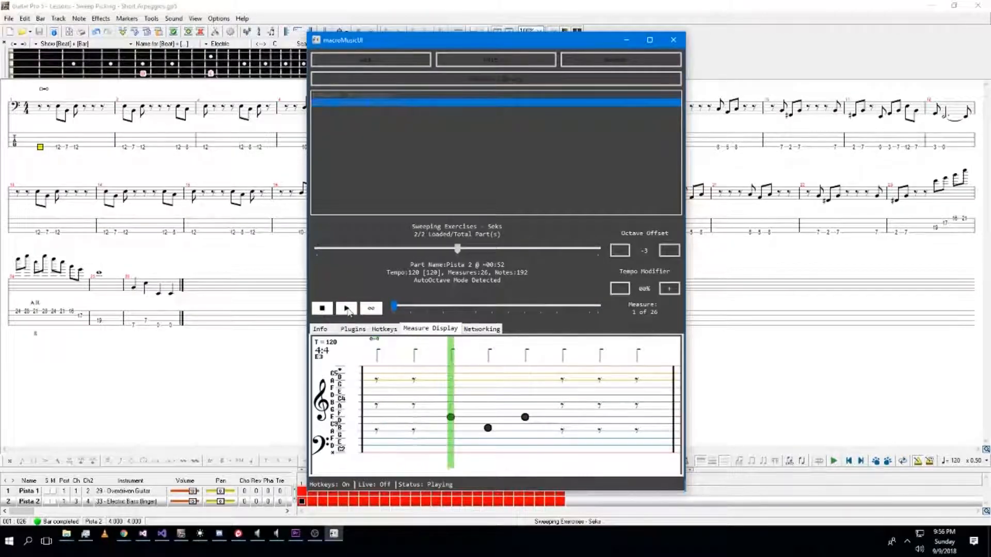
pyautogui.click(322, 308)
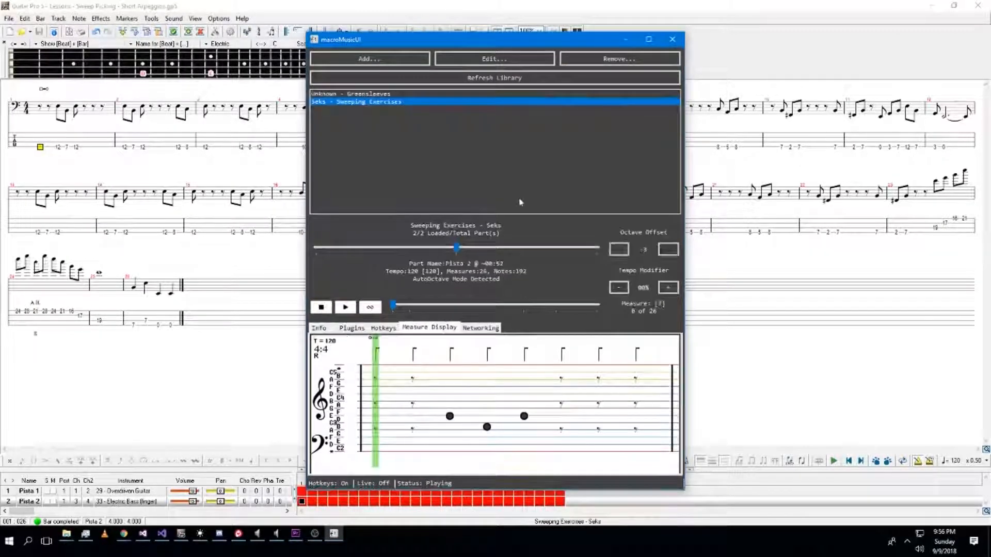
pyautogui.click(643, 55)
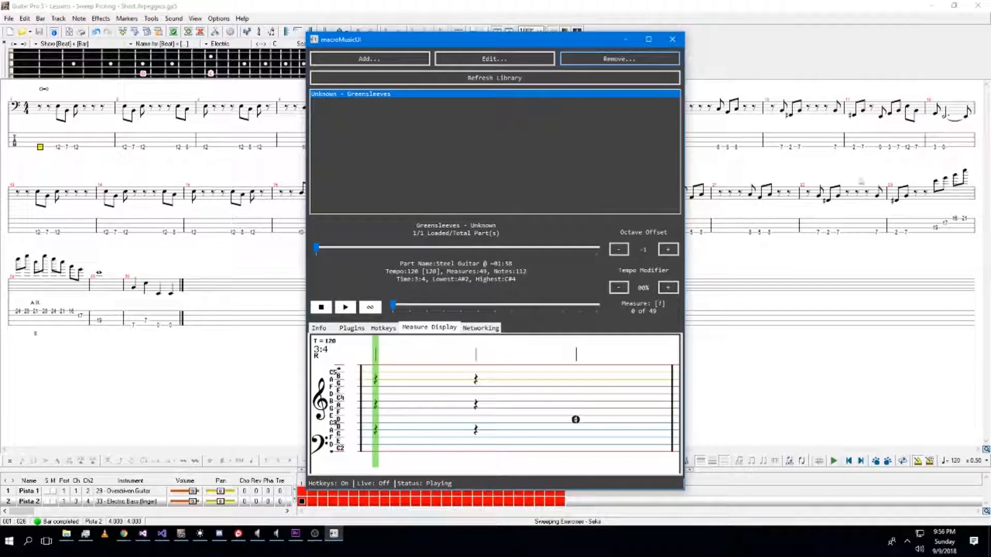
# Add the text 0=-1 at bar 23 and the text 0=0 at bar 25 of the bass track.
pyautogui.click(877, 232)
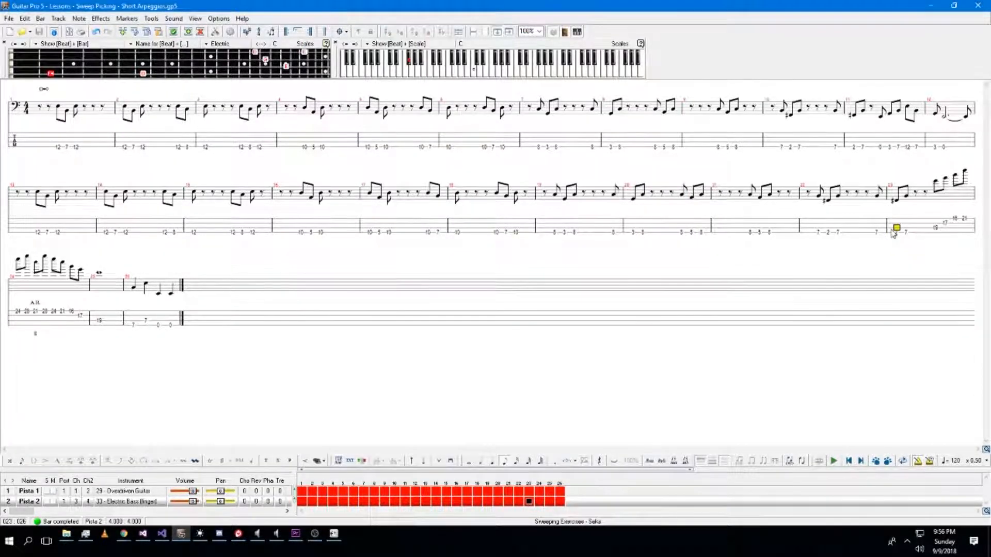
pyautogui.click(893, 232)
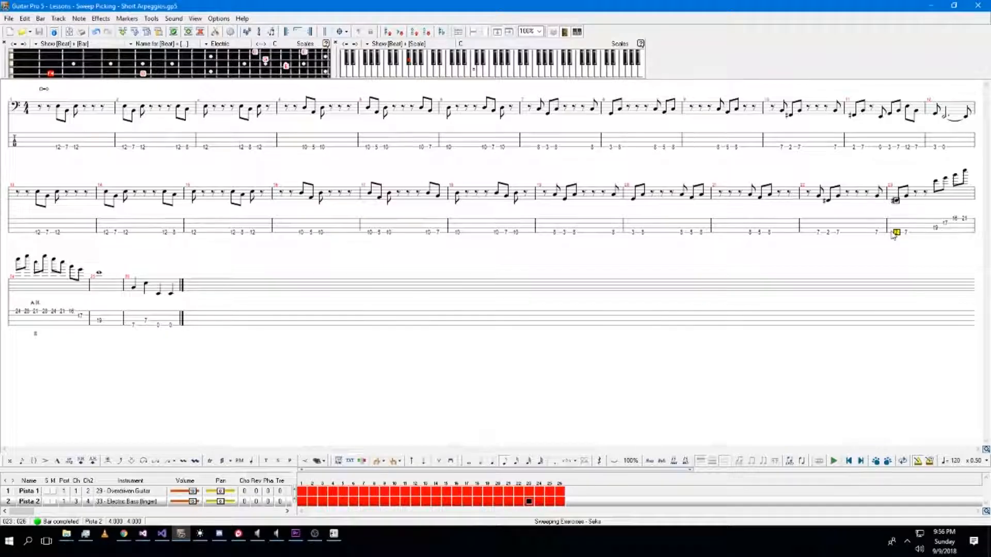
pyautogui.press('t')
pyautogui.write('D=')
pyautogui.press('Return')
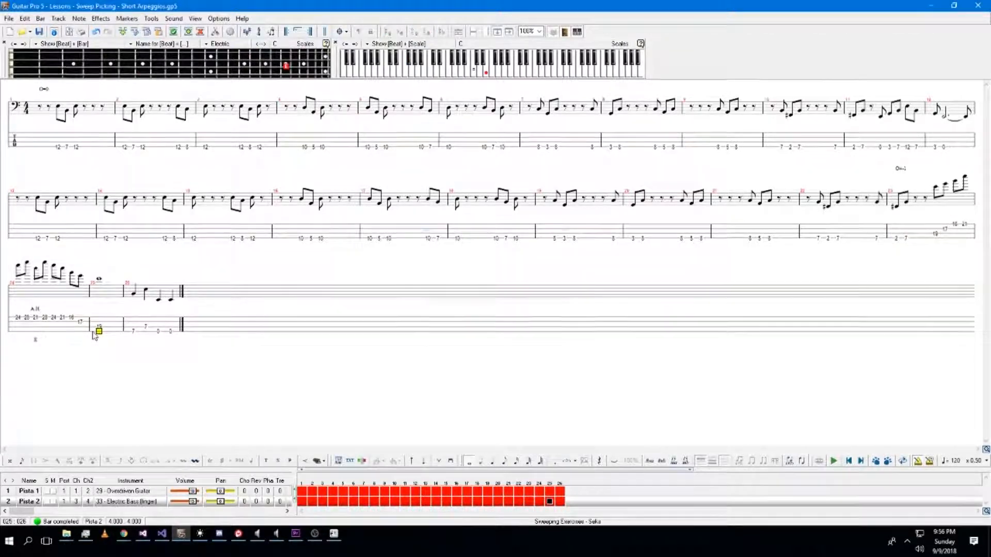
pyautogui.press('t')
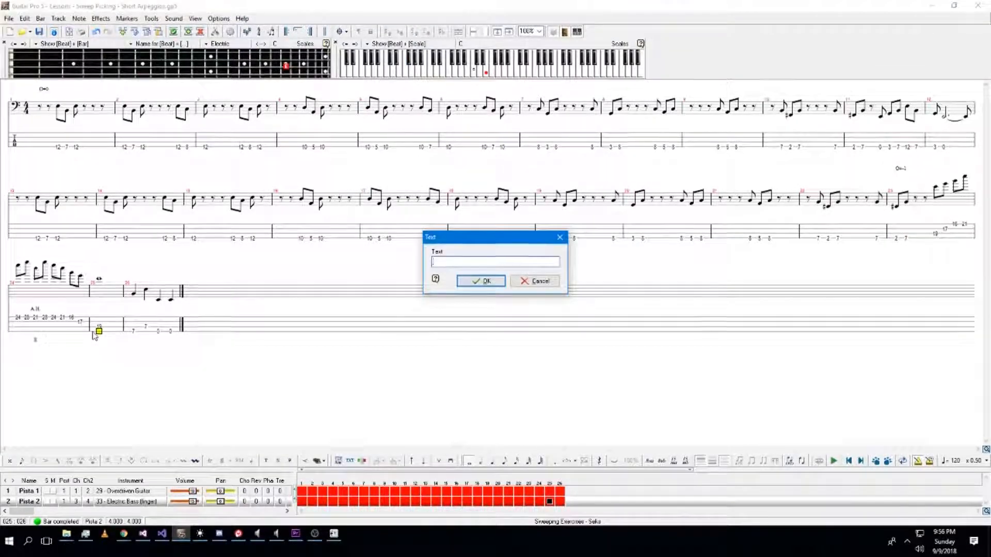
pyautogui.press('Return')
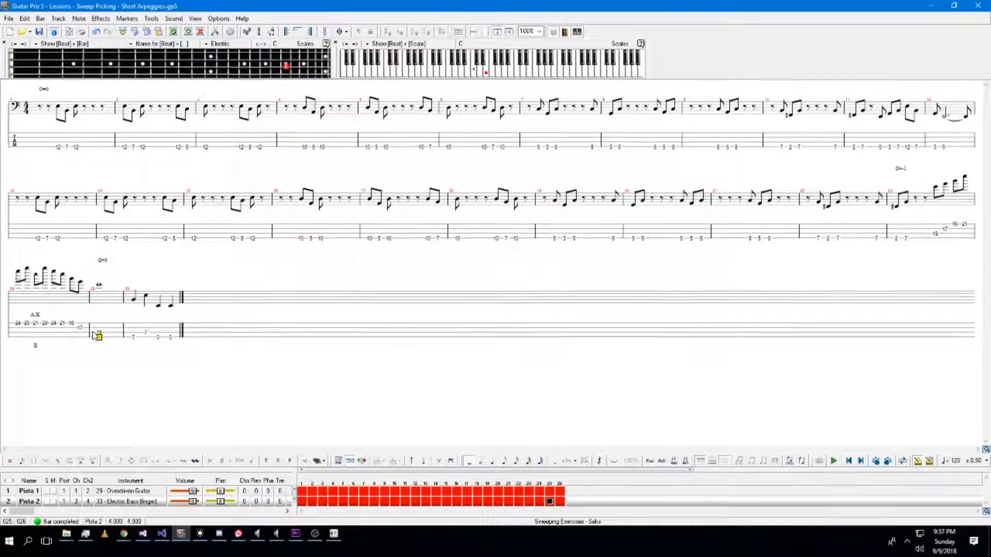
# Export the tab as MusicXML again, replacing the existing Short Arpeggios file.
pyautogui.click(9, 19)
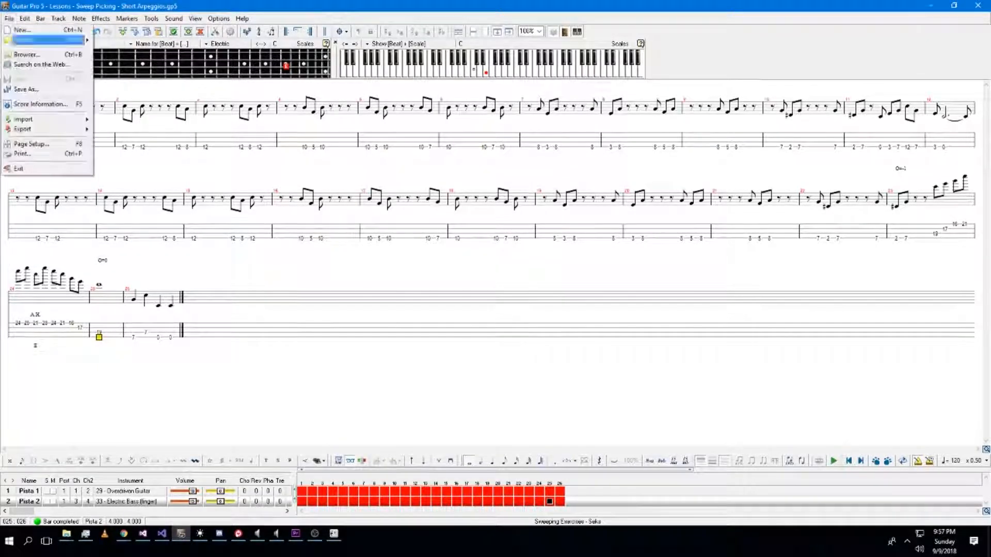
pyautogui.moveTo(31, 129)
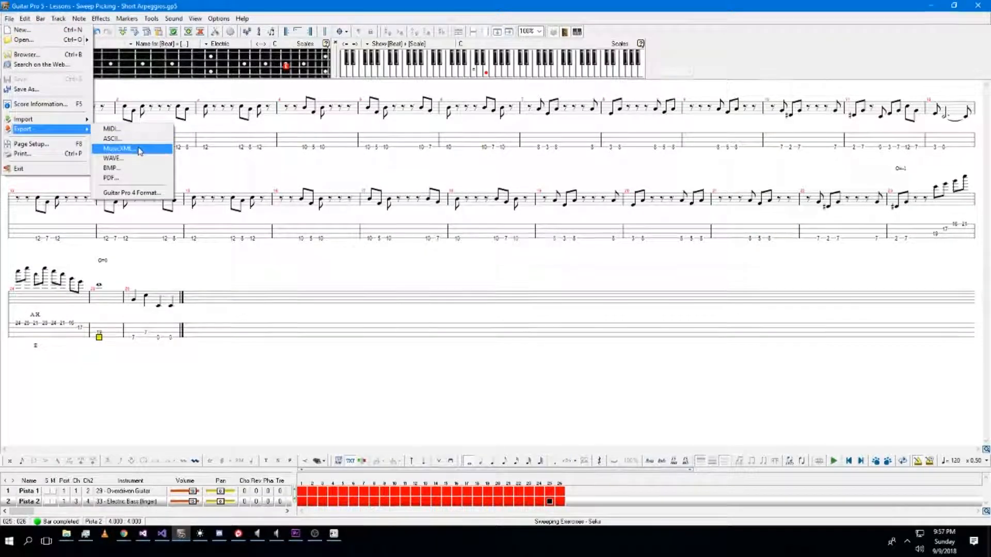
pyautogui.click(117, 149)
pyautogui.click(765, 233)
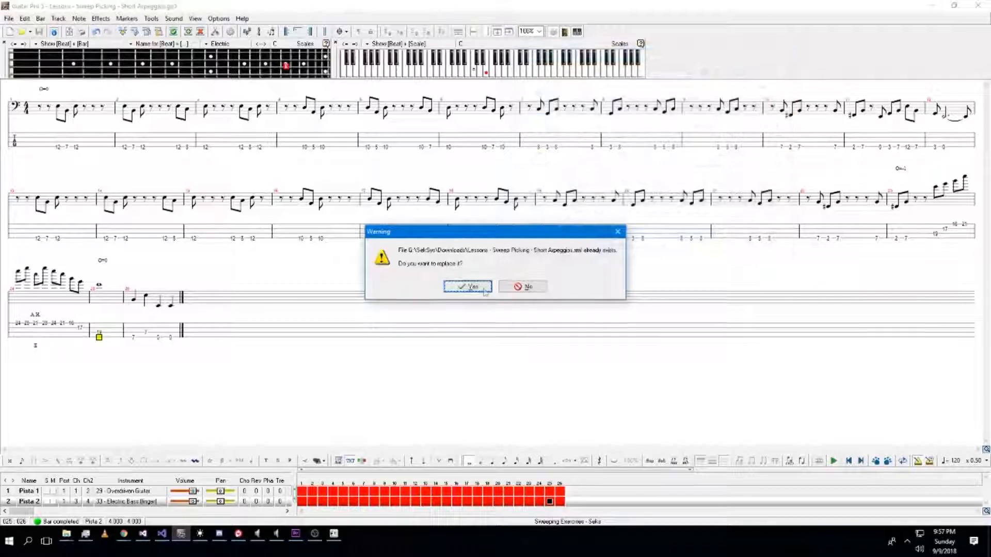
pyautogui.click(454, 287)
# Re-import the updated Short Arpeggios MusicXML into the macroMusicUI library.
pyautogui.click(334, 534)
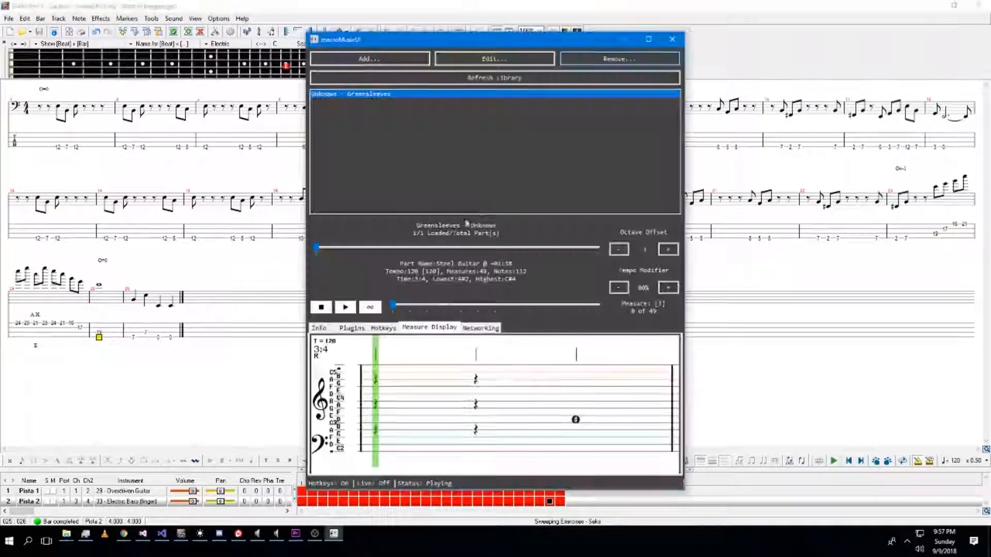
pyautogui.click(369, 59)
pyautogui.click(337, 118)
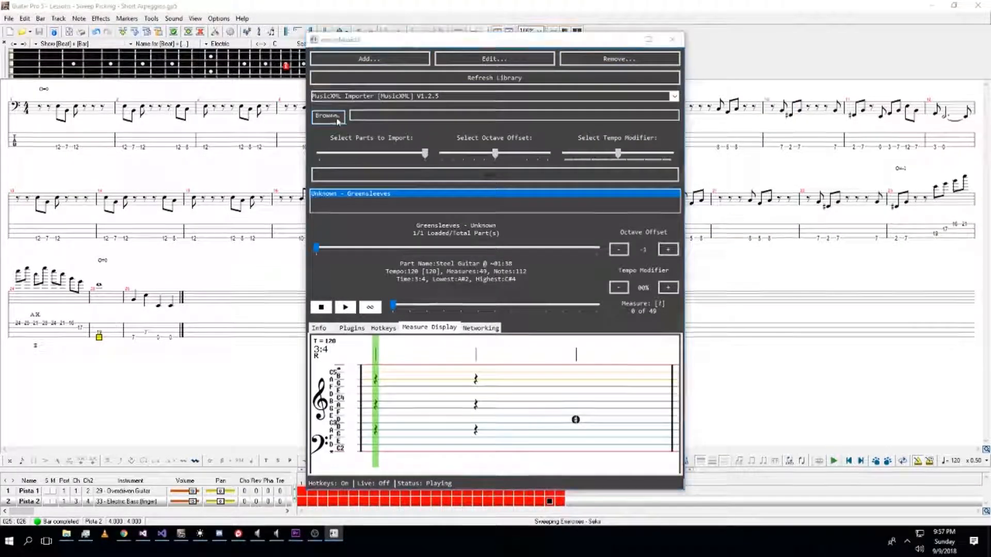
pyautogui.doubleClick(434, 121)
pyautogui.click(484, 178)
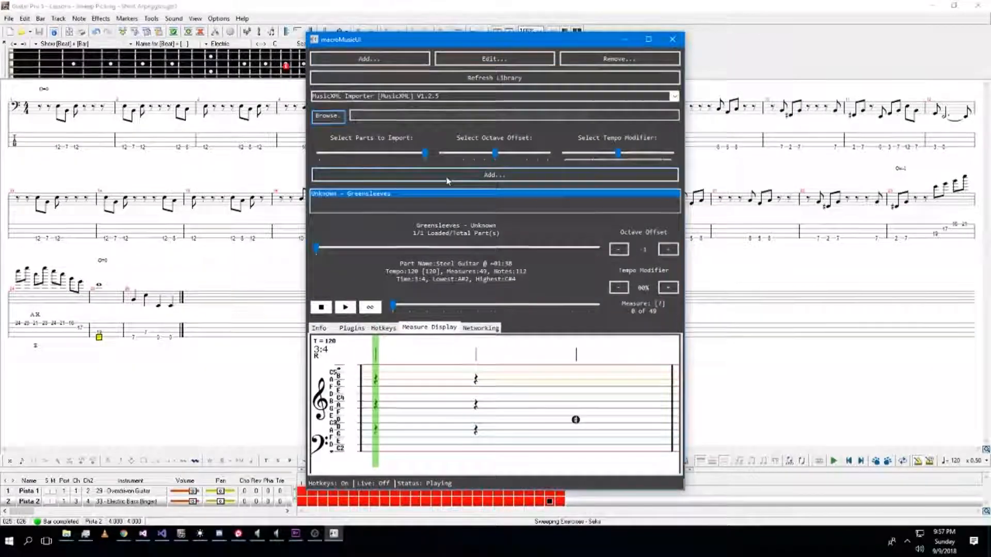
# Select part Pista 2 of Sweeping Exercises, preview its playback, then stop it.
pyautogui.click(501, 251)
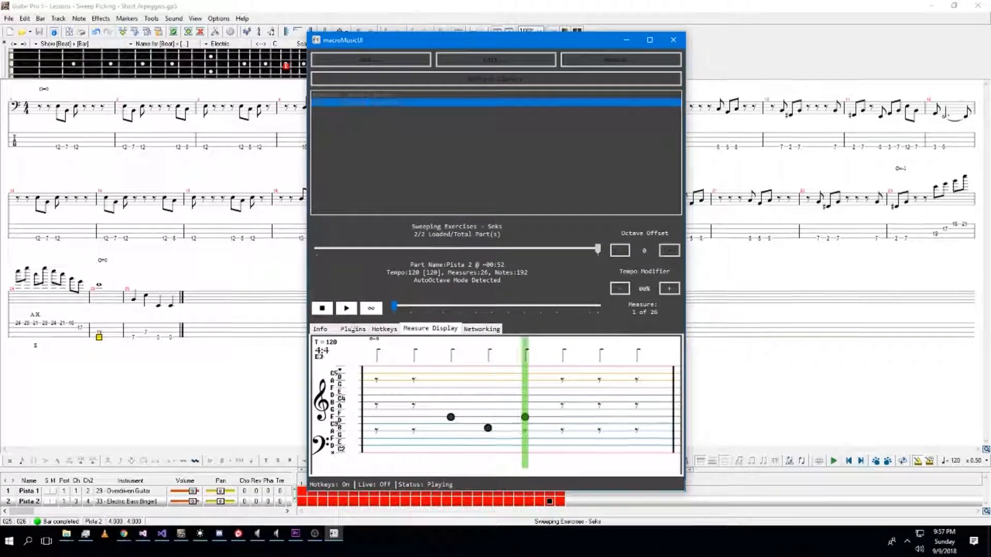
pyautogui.click(319, 311)
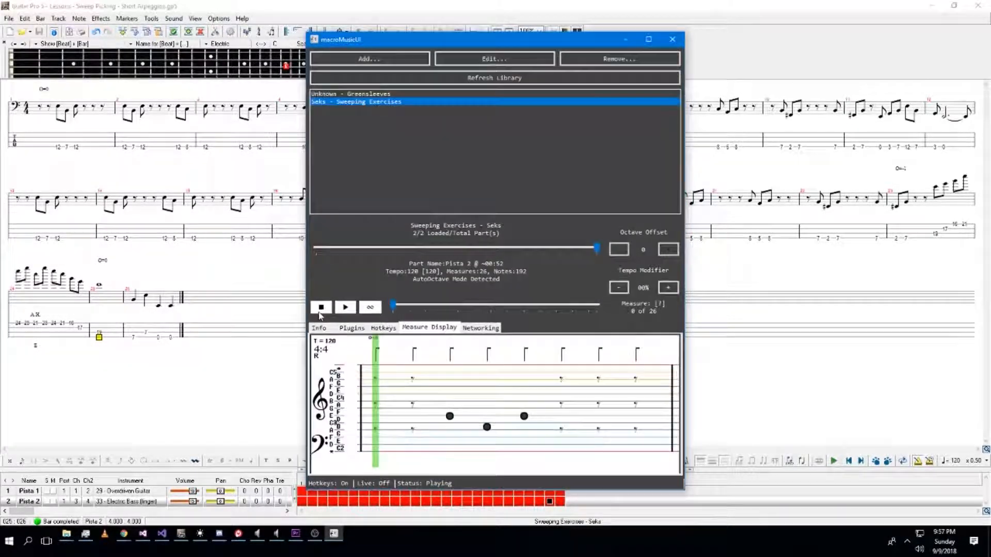
pyautogui.click(611, 62)
# Select the guitar track Pista 1 and switch the score to Multitrack View.
pyautogui.click(472, 5)
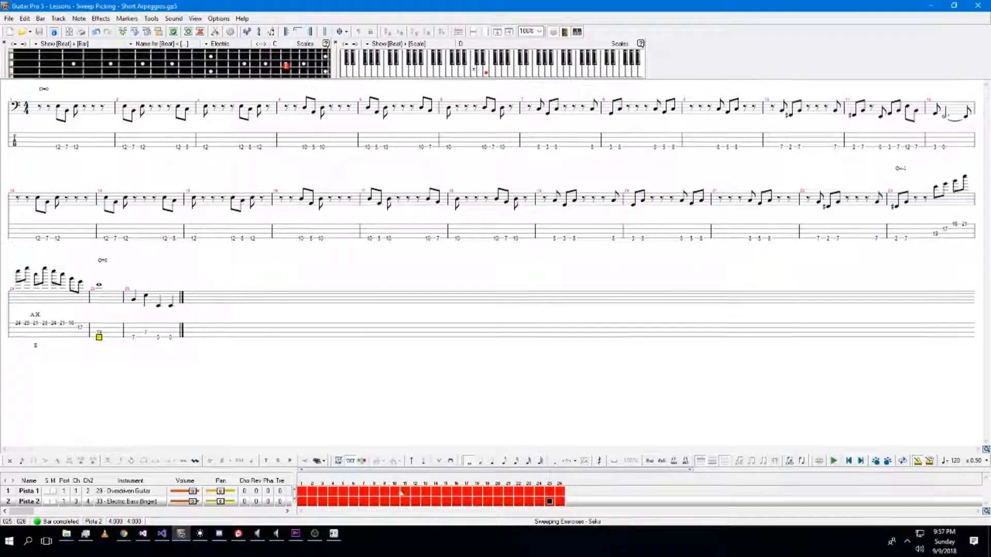
pyautogui.click(430, 493)
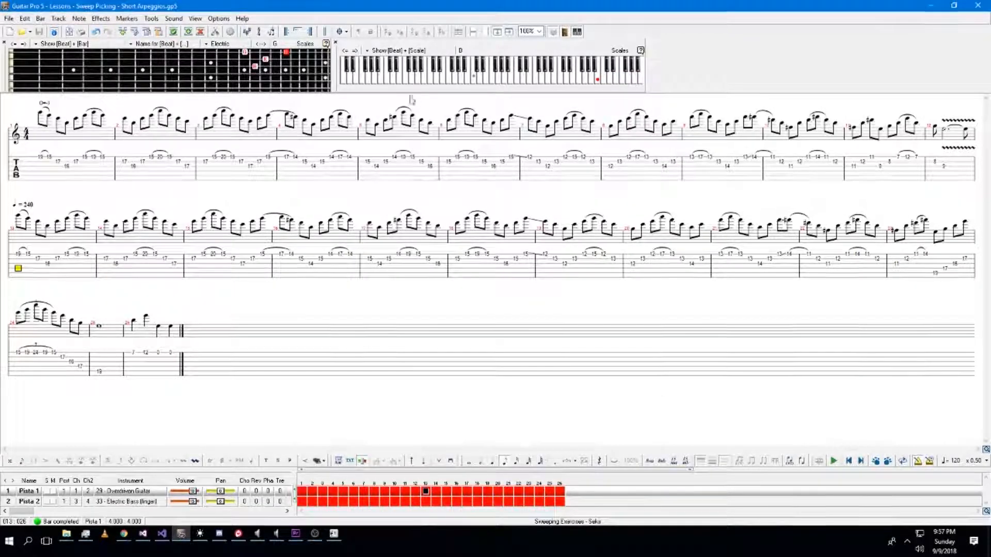
pyautogui.click(508, 32)
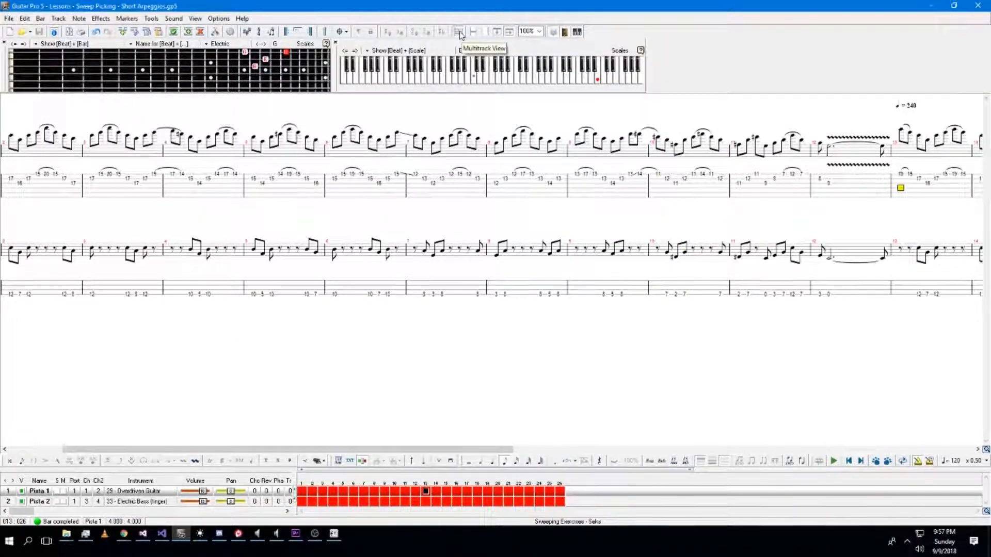
# Insert a Mix Table tempo change of 240 on the bass track at the bar where the guitar's tempo changes.
pyautogui.scroll(-4, 351, 284)
pyautogui.scroll(6, 327, 340)
pyautogui.scroll(-1, 326, 340)
pyautogui.scroll(-3, 327, 340)
pyautogui.scroll(5, 328, 338)
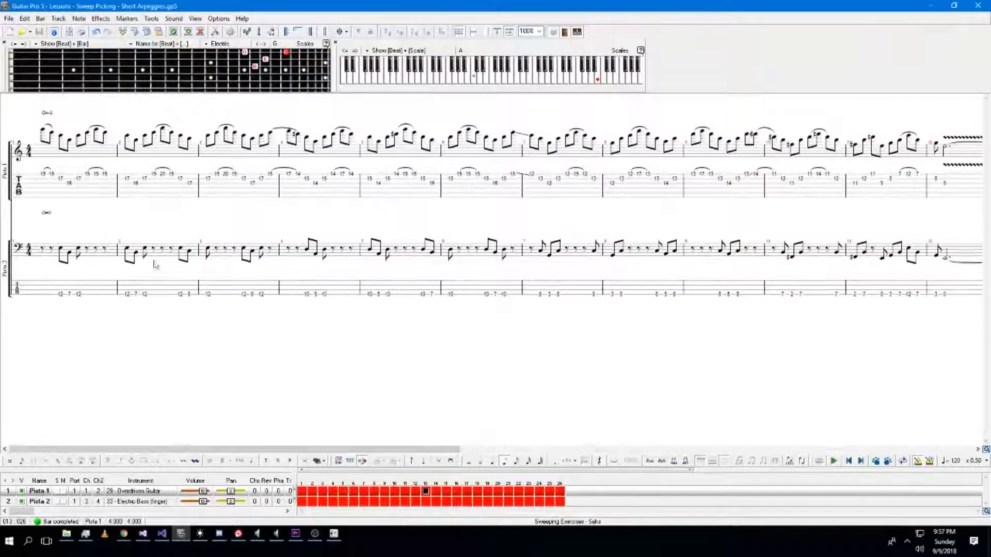
pyautogui.scroll(-4, 100, 157)
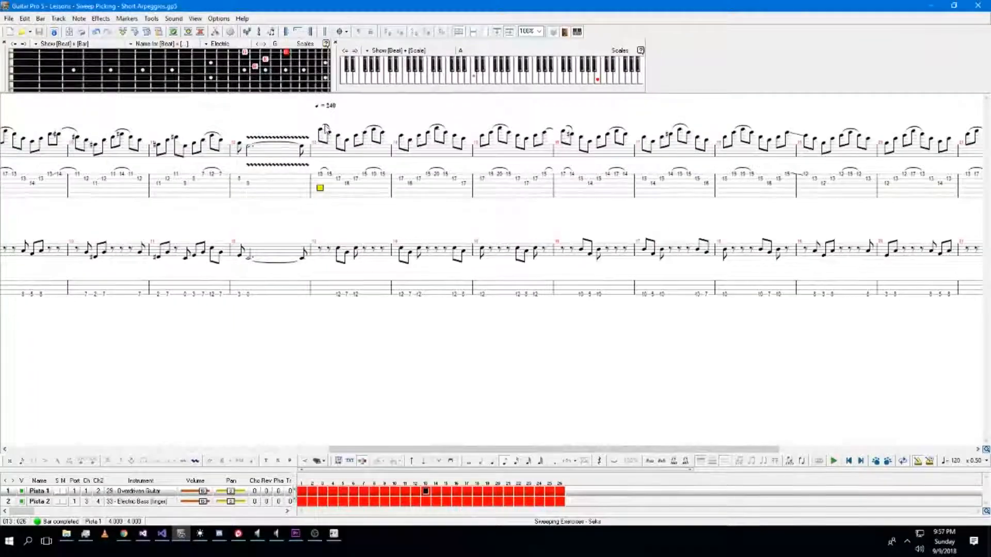
pyautogui.click(313, 283)
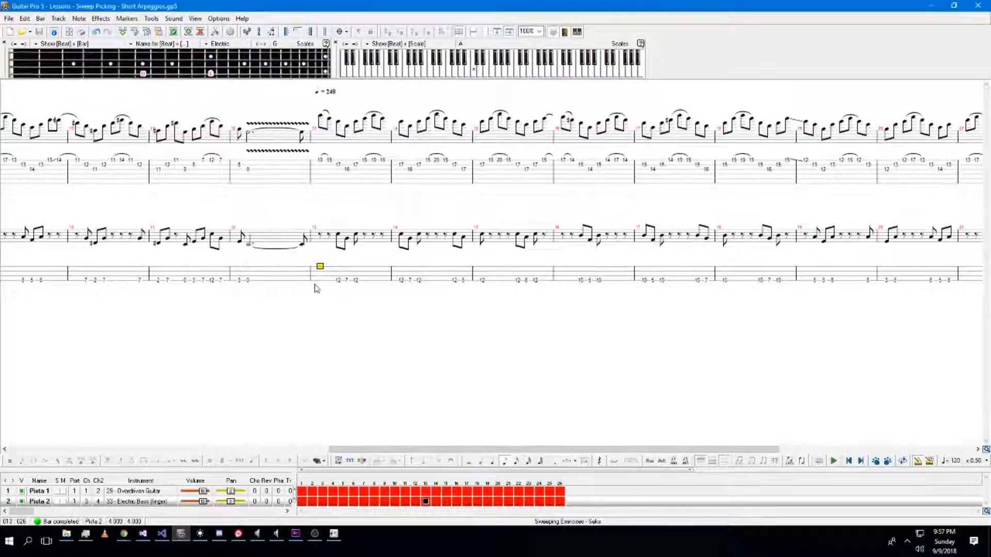
pyautogui.press('F9')
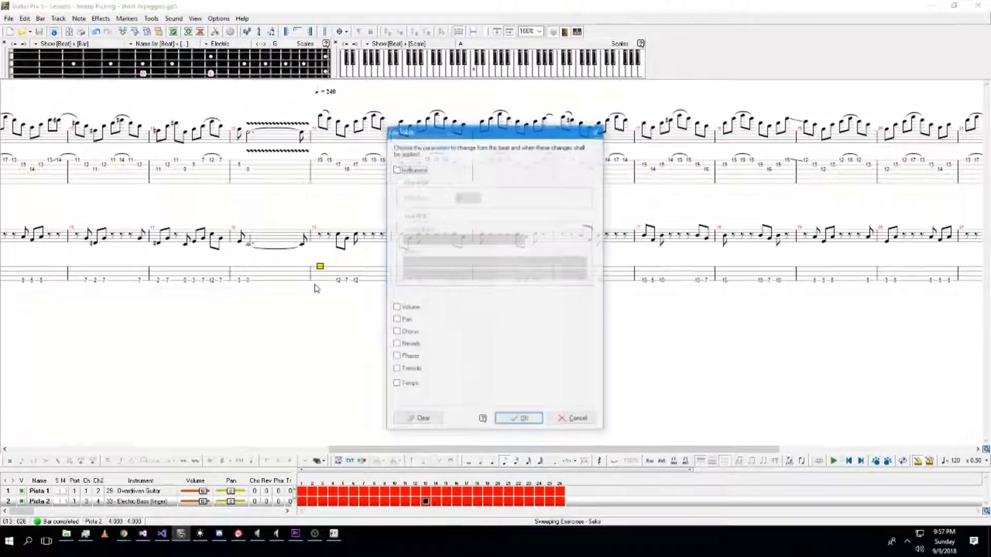
pyautogui.click(411, 386)
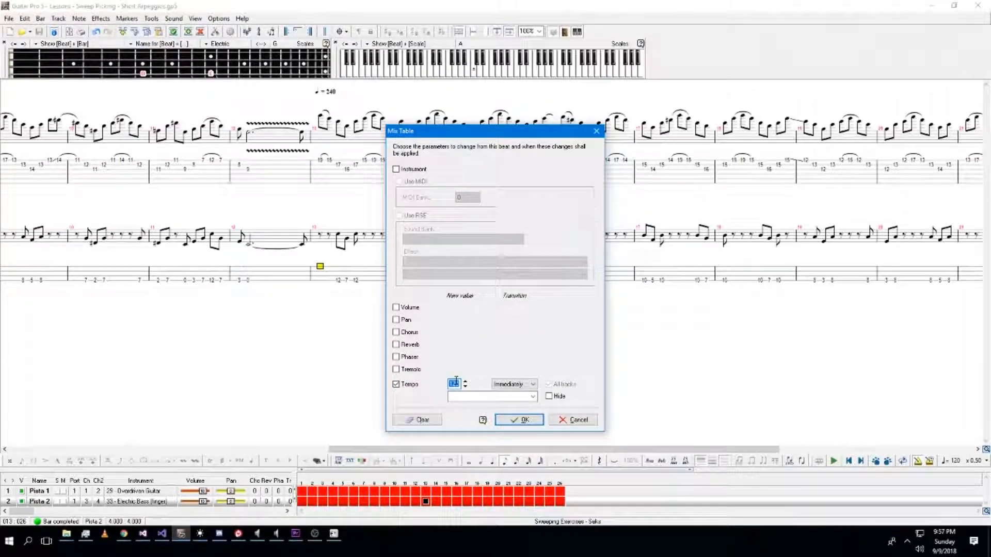
pyautogui.click(535, 423)
# Review the tempo markings on both tracks across the score.
pyautogui.click(262, 165)
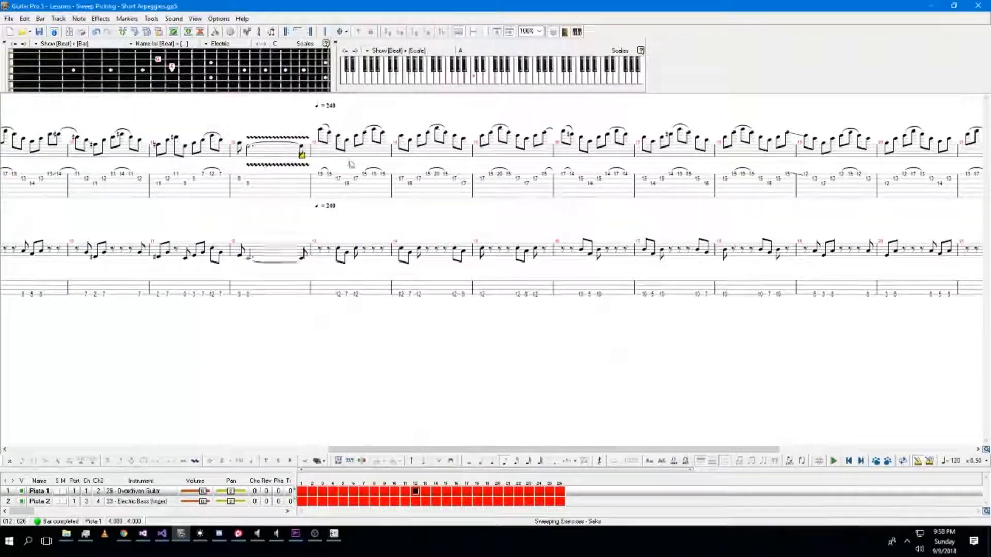
pyautogui.click(362, 255)
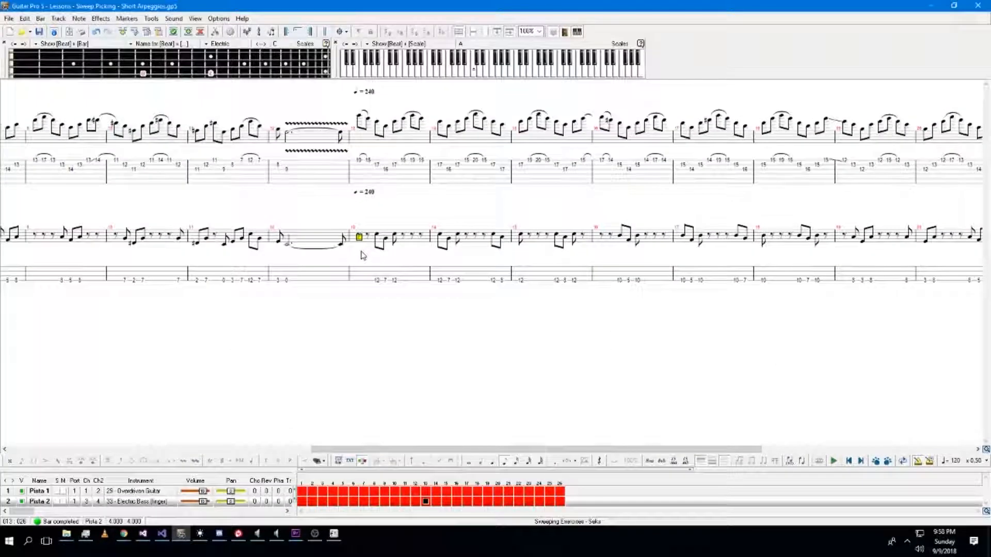
pyautogui.hotkey('ctrl', 'shift', 'Up')
pyautogui.hotkey('ctrl', 'shift', 'Down')
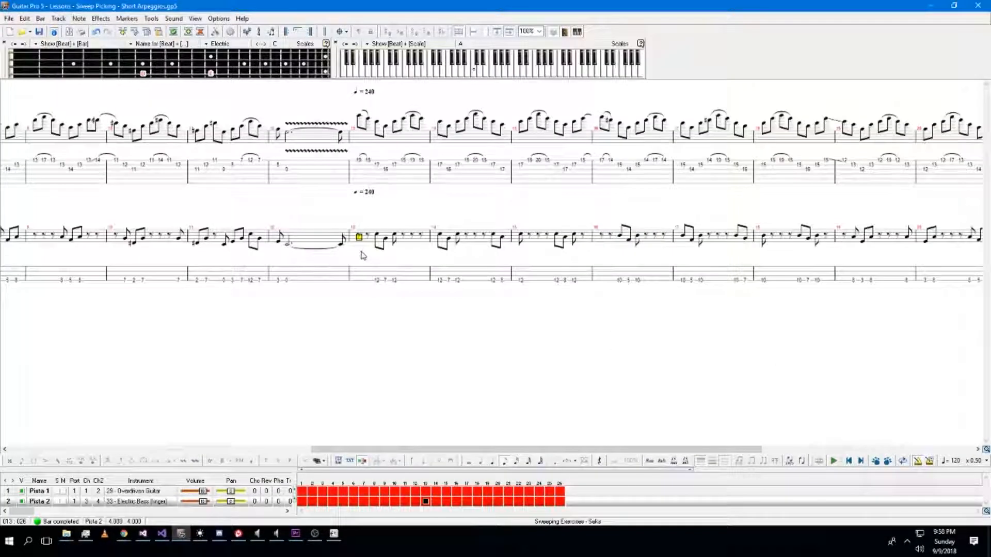
pyautogui.scroll(10, 359, 245)
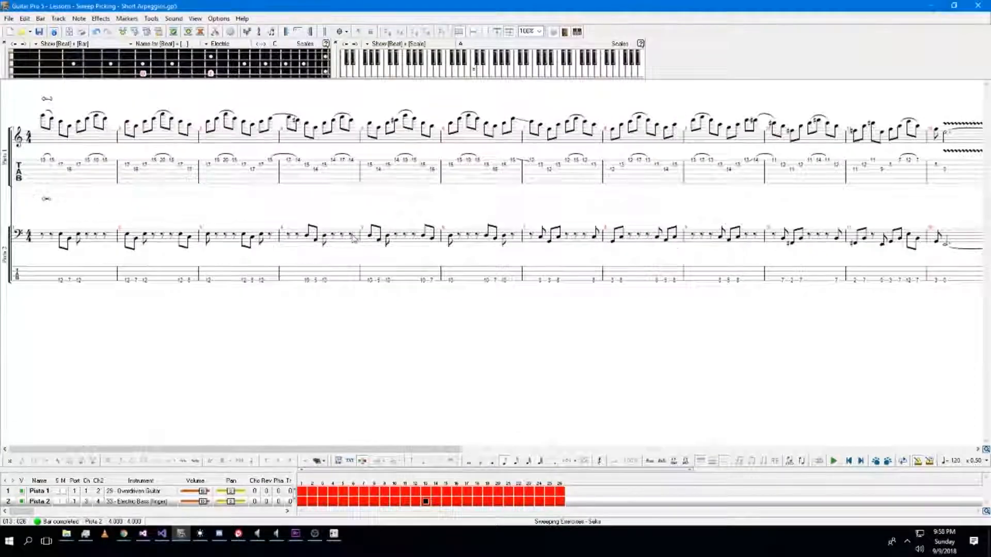
pyautogui.scroll(-10, 359, 245)
pyautogui.scroll(3, 365, 202)
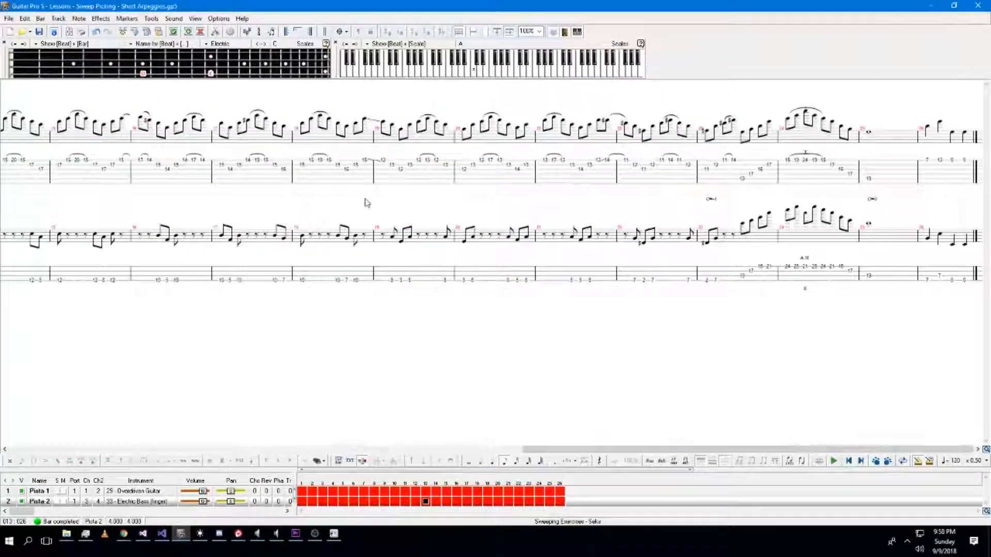
pyautogui.scroll(-8, 365, 202)
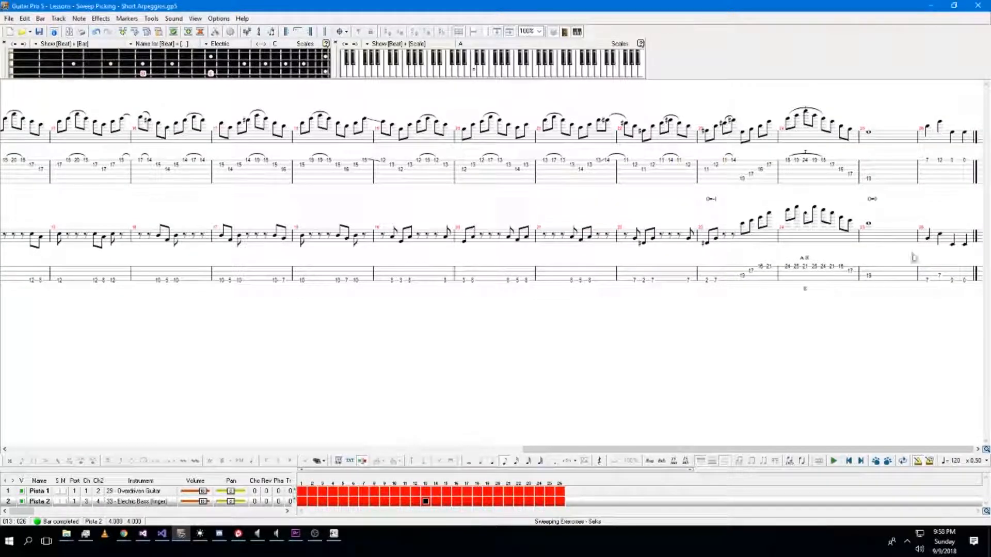
pyautogui.scroll(10, 913, 257)
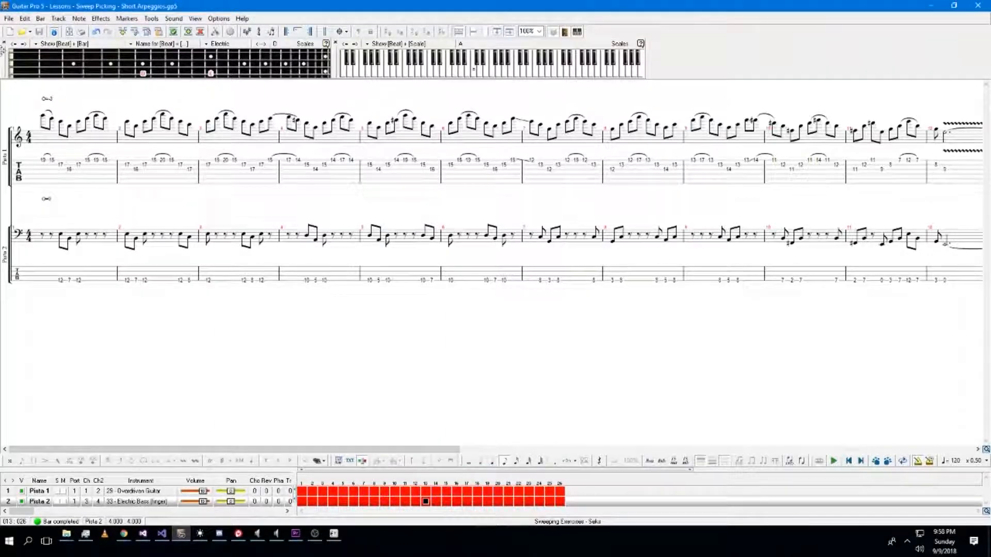
# Export the tab to MusicXML once more, overwriting the Short Arpeggios file.
pyautogui.click(9, 19)
pyautogui.moveTo(46, 134)
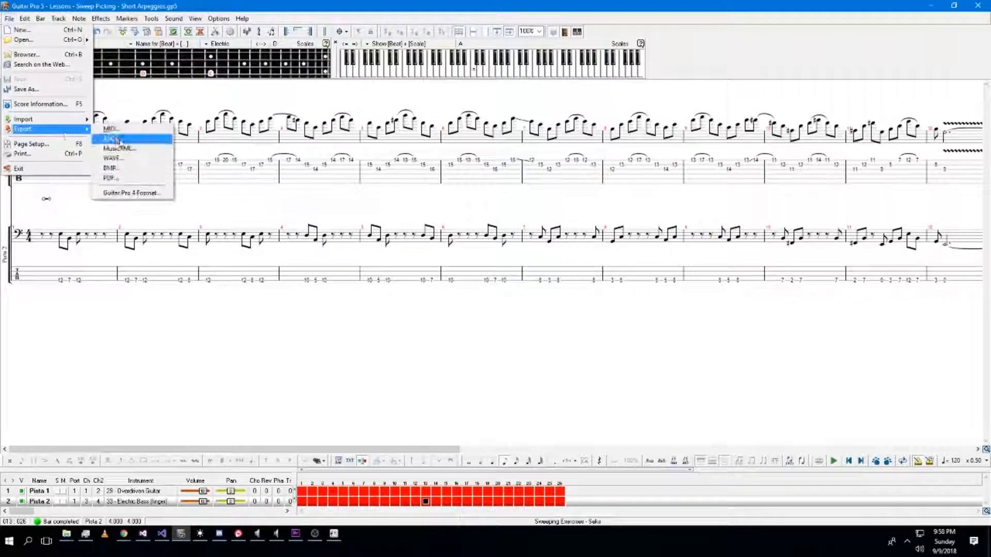
pyautogui.click(127, 147)
pyautogui.click(769, 235)
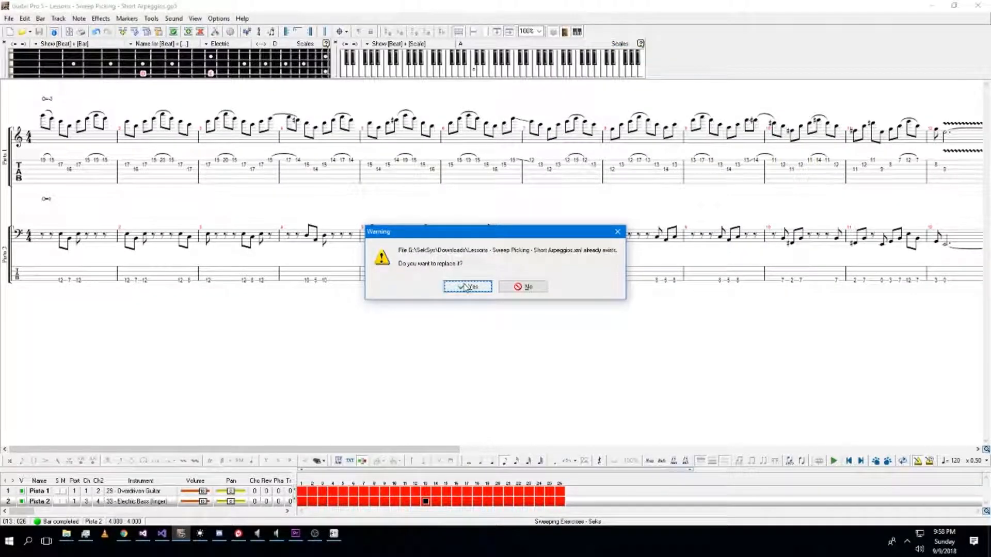
pyautogui.click(467, 287)
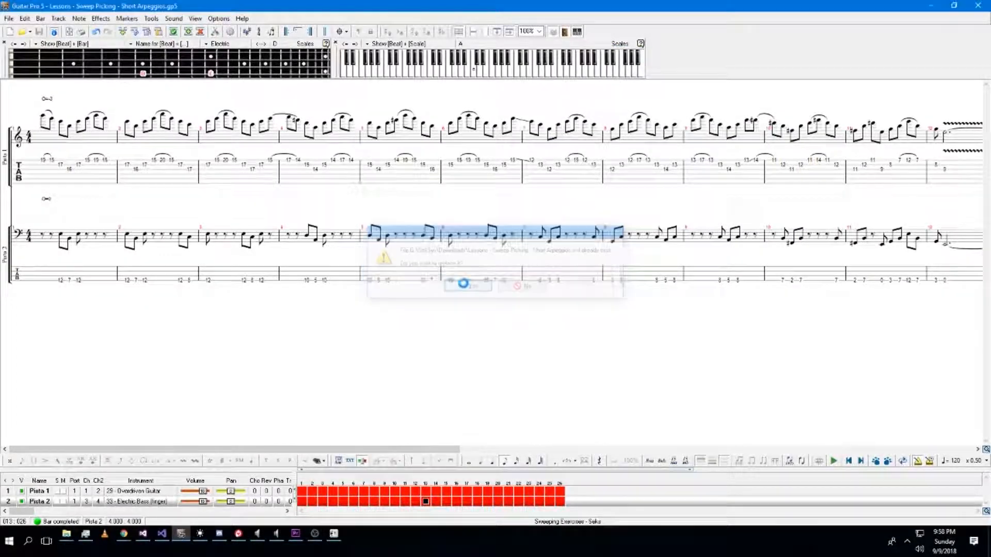
# Re-import the Short Arpeggios MusicXML into the macroMusicUI library, select part Pista 2 and play it.
pyautogui.click(925, 6)
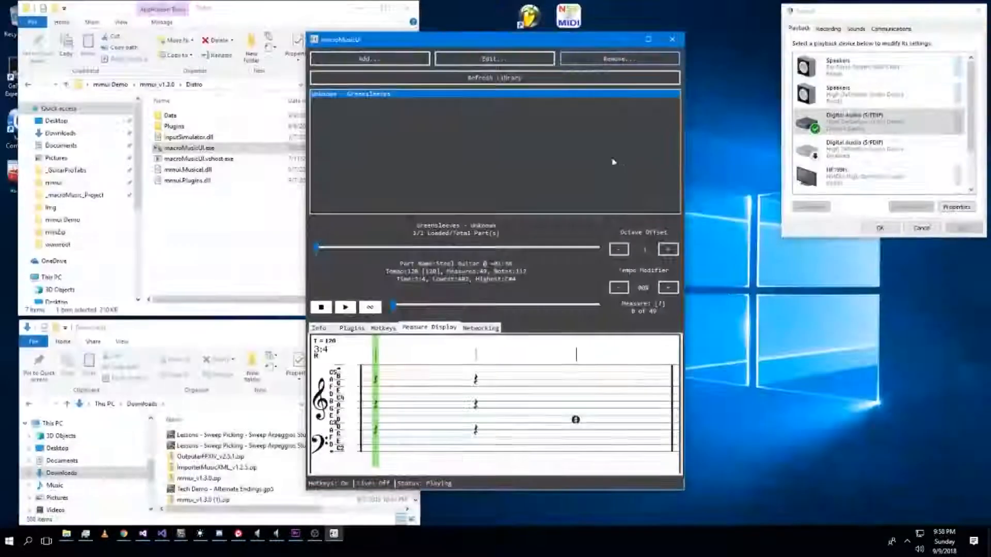
pyautogui.click(397, 61)
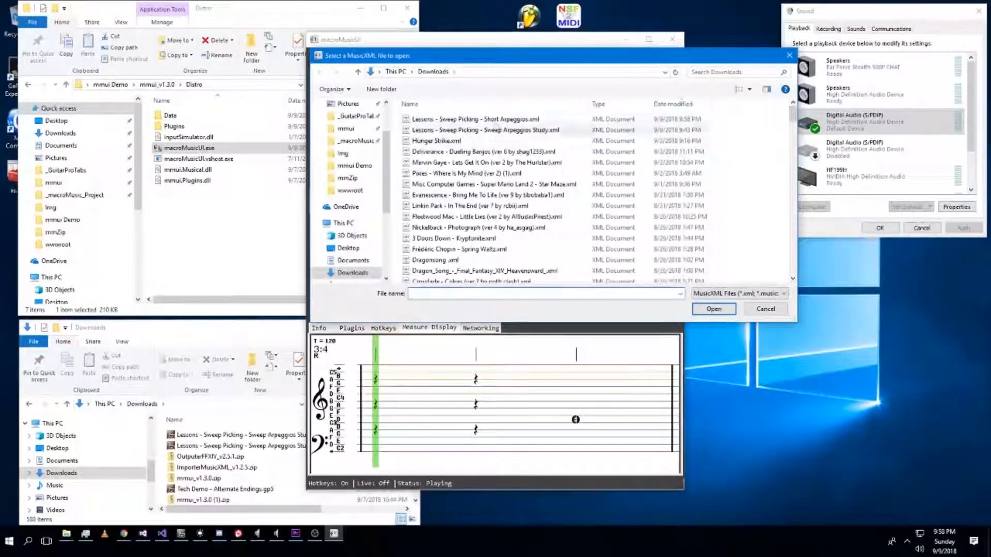
pyautogui.doubleClick(497, 129)
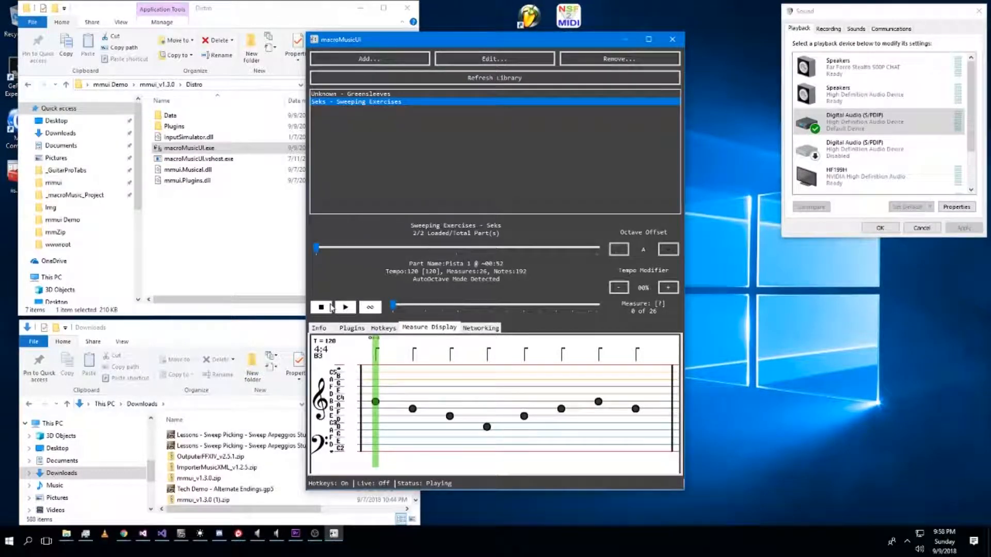
pyautogui.click(516, 249)
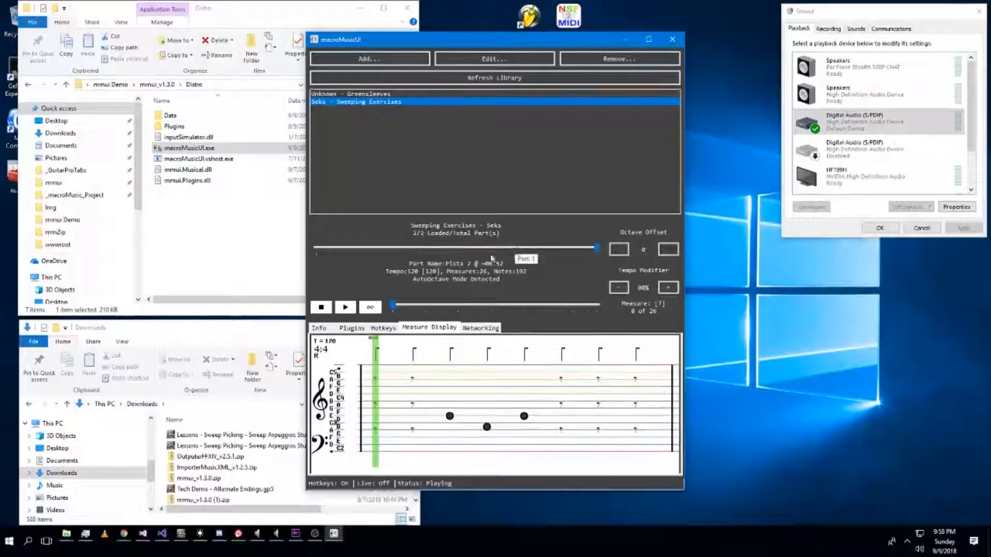
pyautogui.click(353, 311)
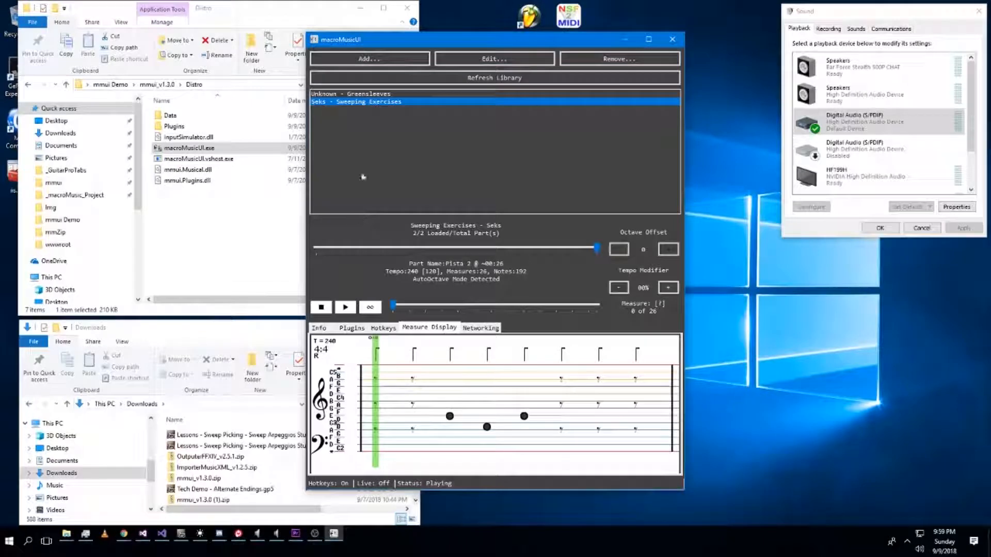
# Switch back to Guitar Pro and review both tracks of the tab from start to end.
pyautogui.click(180, 535)
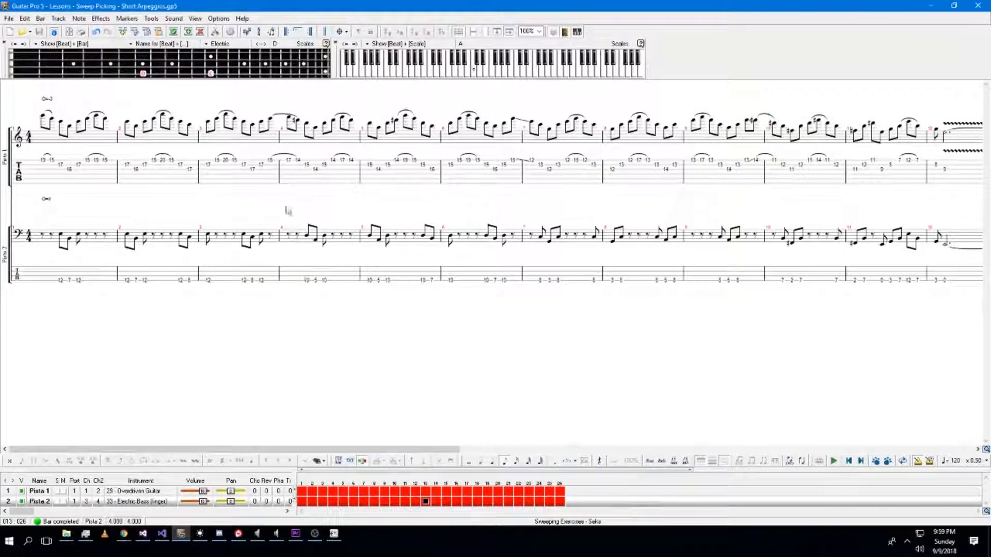
pyautogui.click(28, 188)
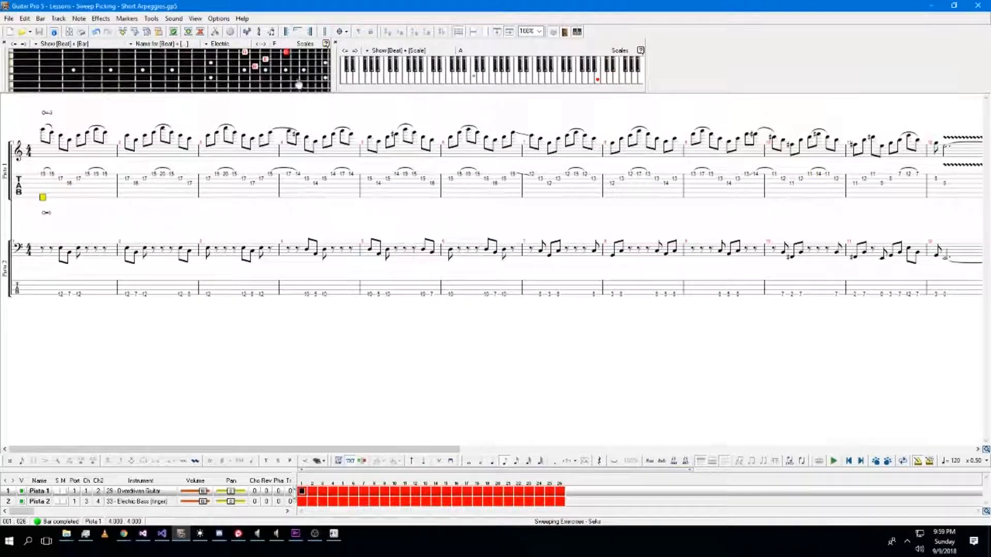
pyautogui.scroll(-6, 233, 115)
pyautogui.scroll(8, 233, 115)
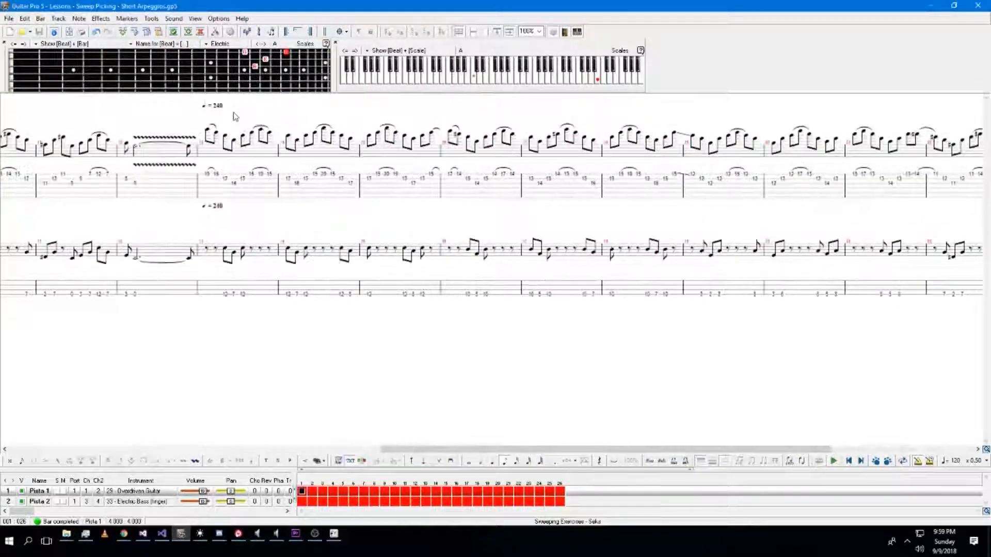
pyautogui.scroll(-6, 233, 116)
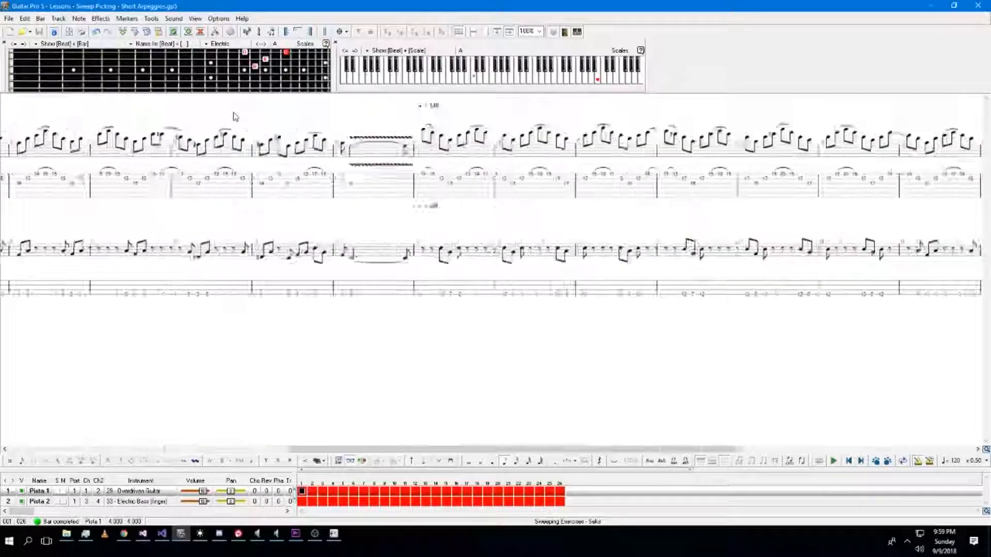
pyautogui.scroll(7, 165, 188)
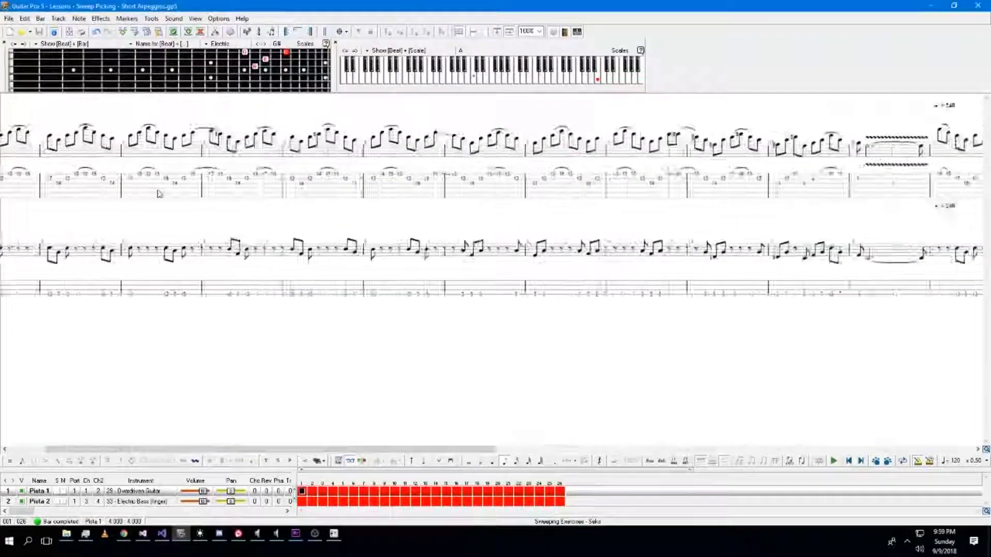
pyautogui.scroll(-2, 160, 194)
pyautogui.scroll(-8, 160, 194)
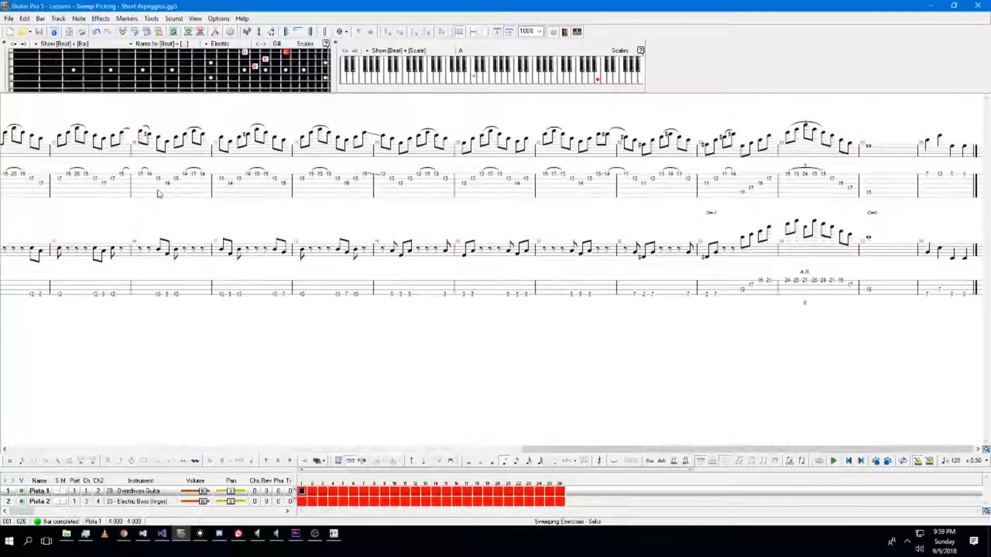
pyautogui.scroll(1, 310, 219)
pyautogui.scroll(9, 365, 224)
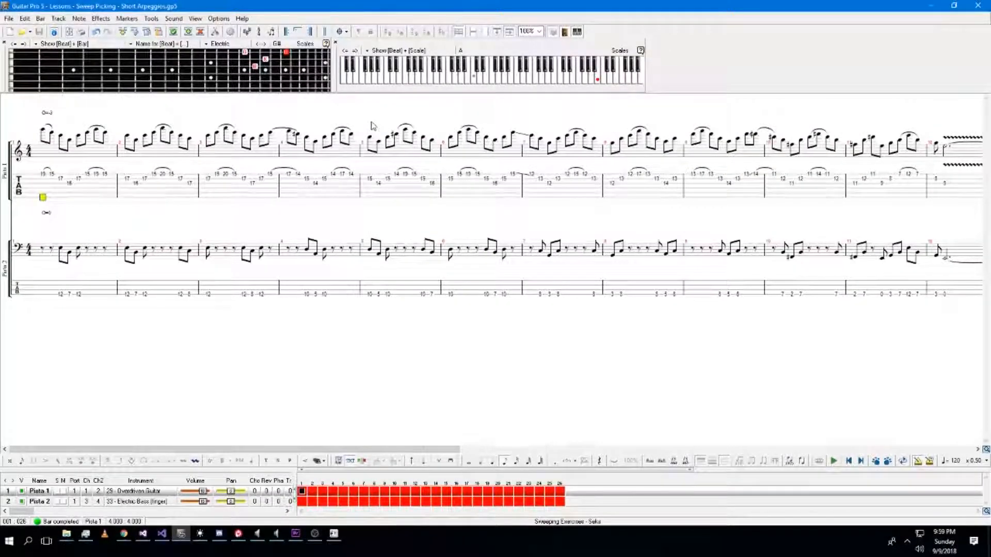
pyautogui.scroll(-6, 287, 232)
pyautogui.scroll(6, 288, 232)
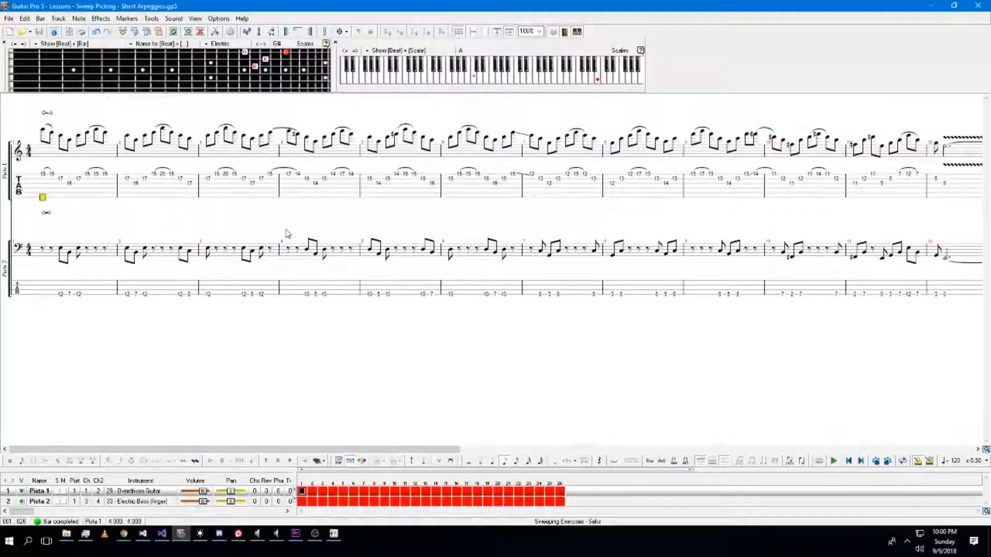
# Open the Adema Giving In tab beside the original Giving In score and browse both.
pyautogui.click(20, 32)
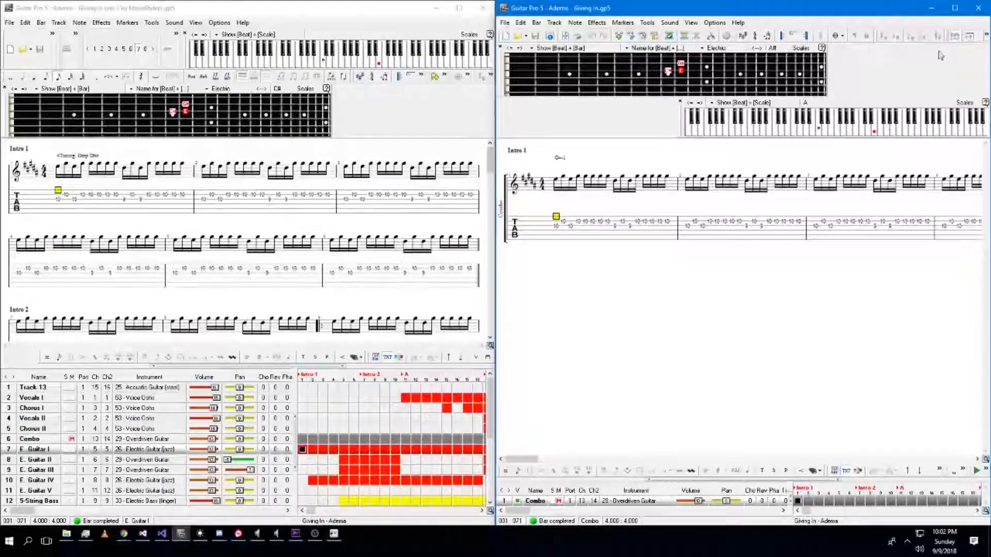
pyautogui.click(940, 52)
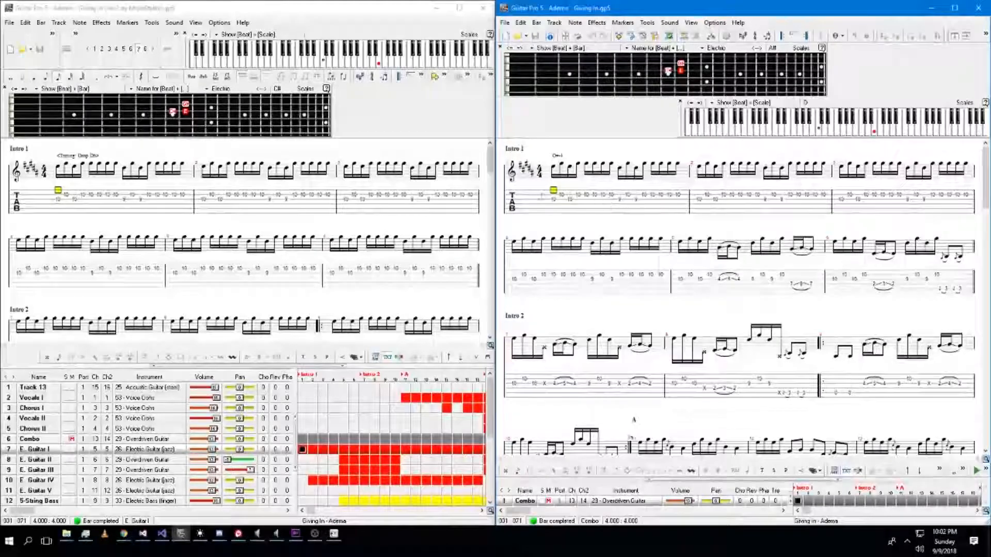
pyautogui.click(70, 160)
pyautogui.click(98, 159)
pyautogui.click(57, 205)
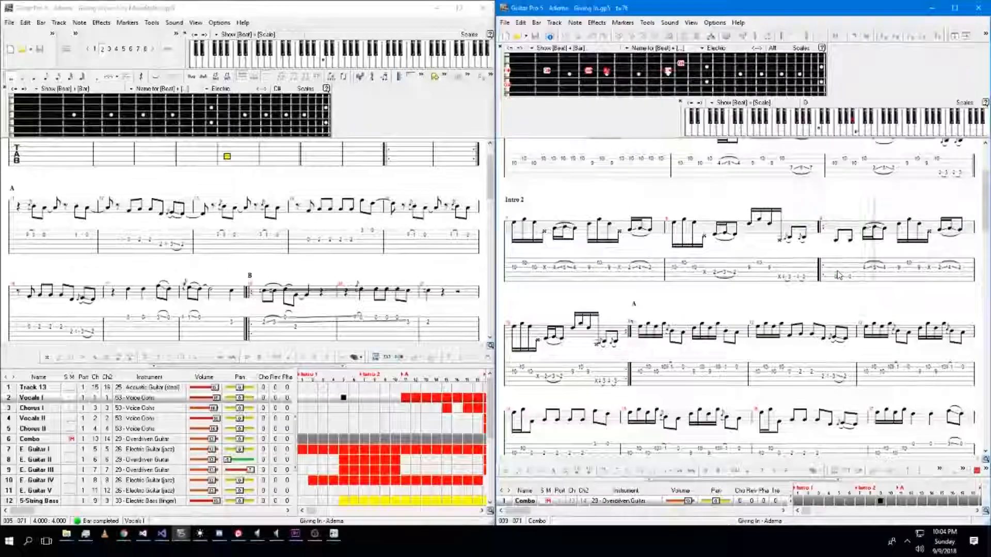
# Examine the Intro 1 bars of the Combo track in the second window.
pyautogui.click(549, 501)
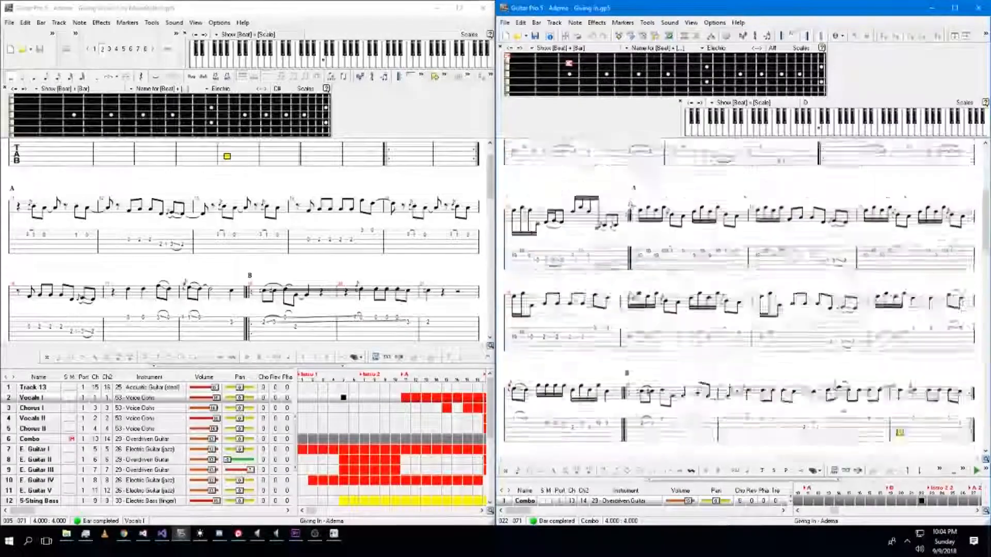
pyautogui.scroll(3, 630, 294)
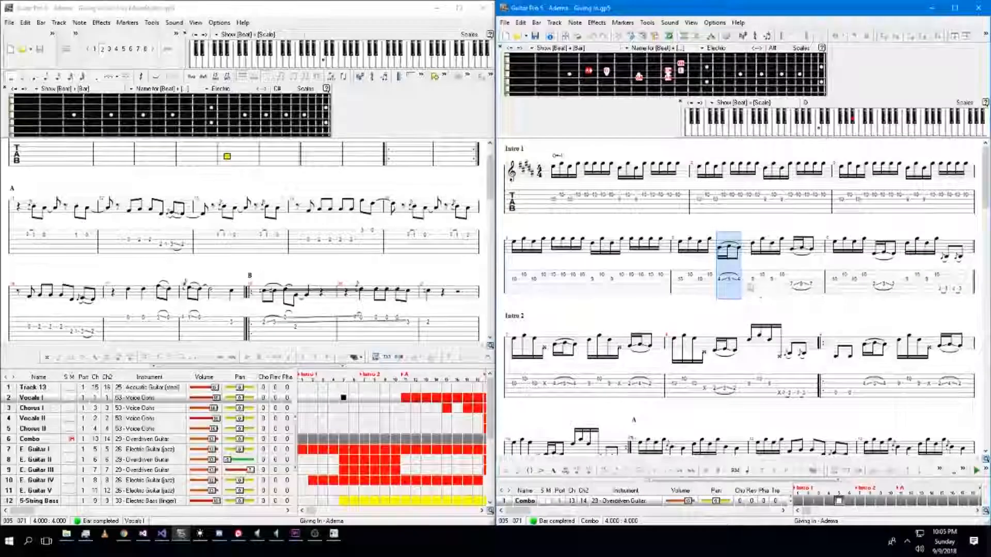
pyautogui.click(711, 296)
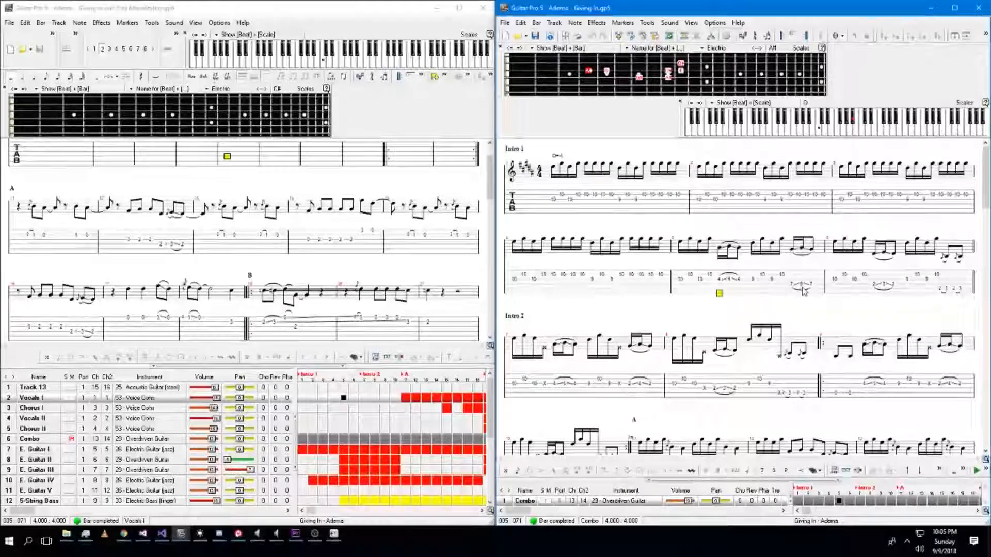
pyautogui.click(947, 259)
pyautogui.click(946, 290)
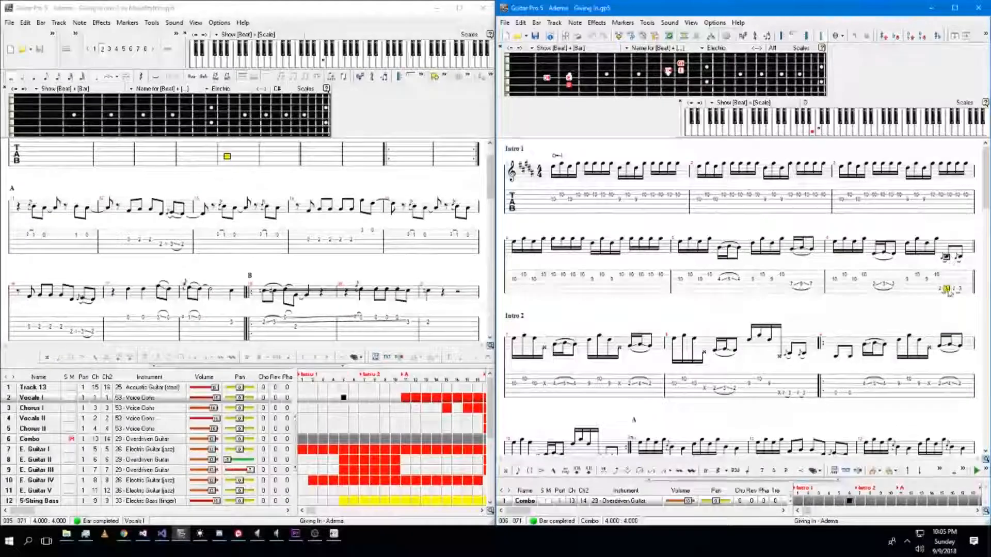
# Play the Adema Giving In tab and scroll through it from Intro 1 to the end, then play the original score from section A.
pyautogui.press('space')
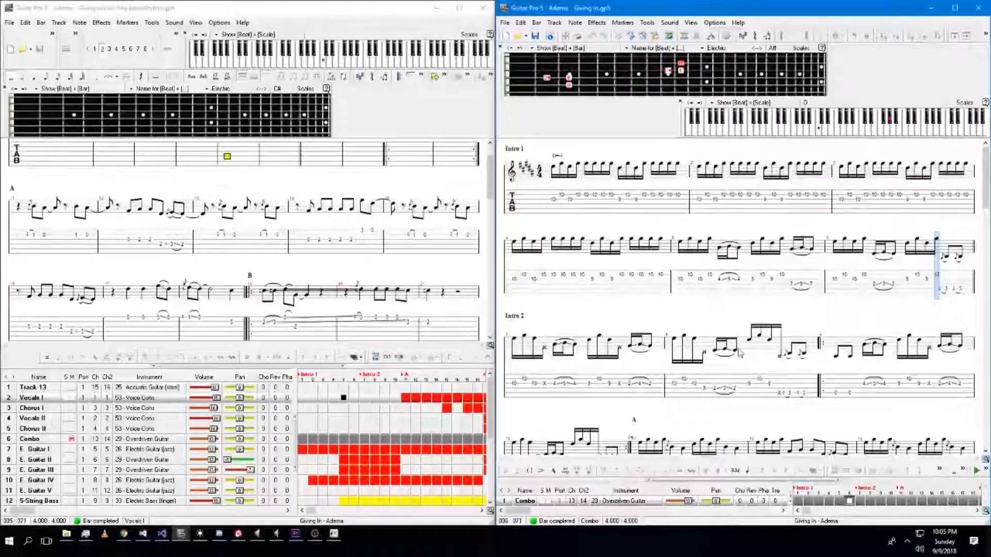
pyautogui.scroll(-1, 740, 354)
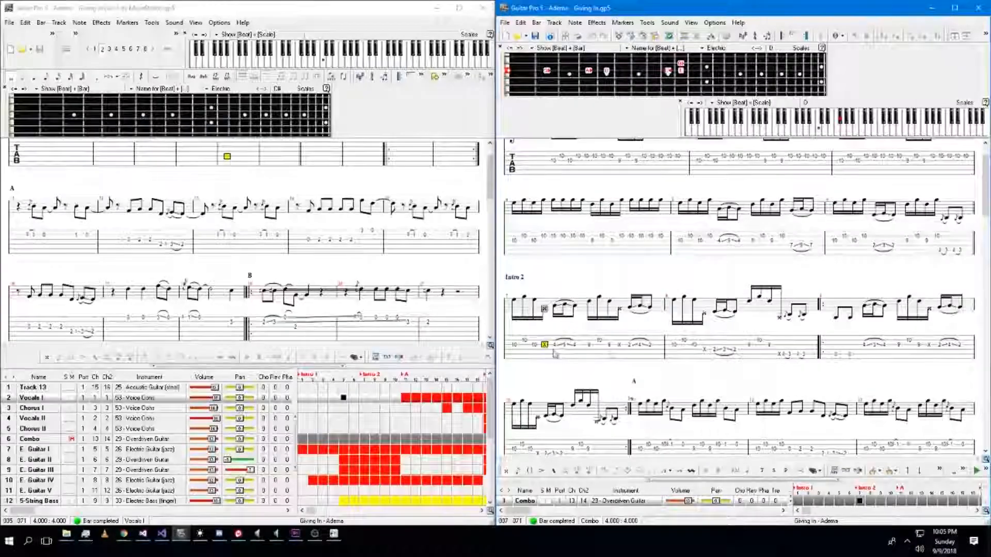
pyautogui.click(705, 351)
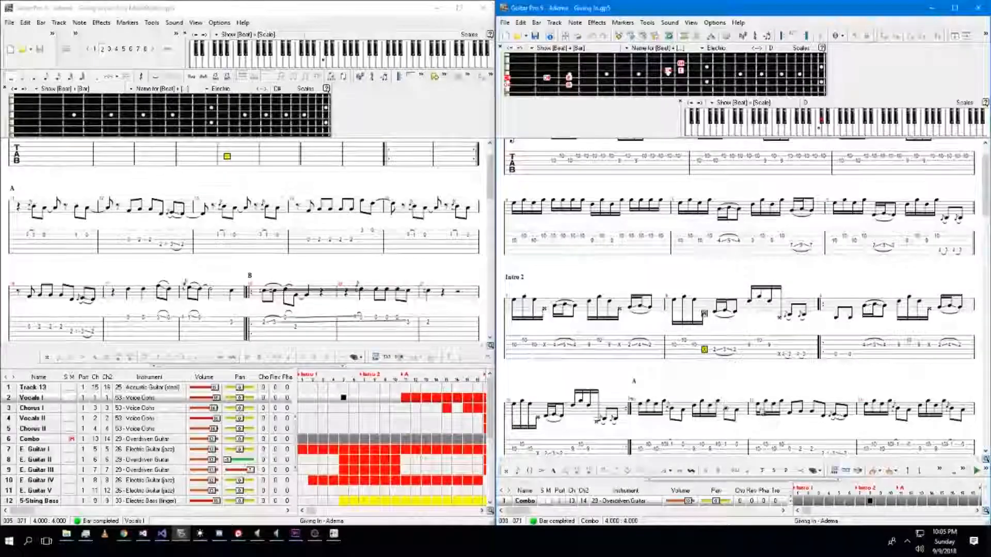
pyautogui.scroll(-3, 786, 333)
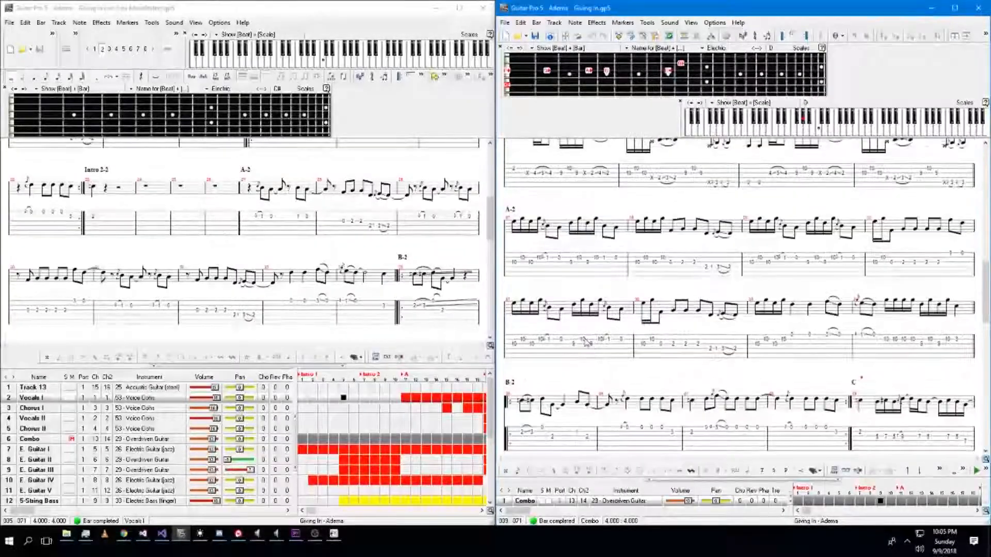
pyautogui.scroll(-1, 587, 342)
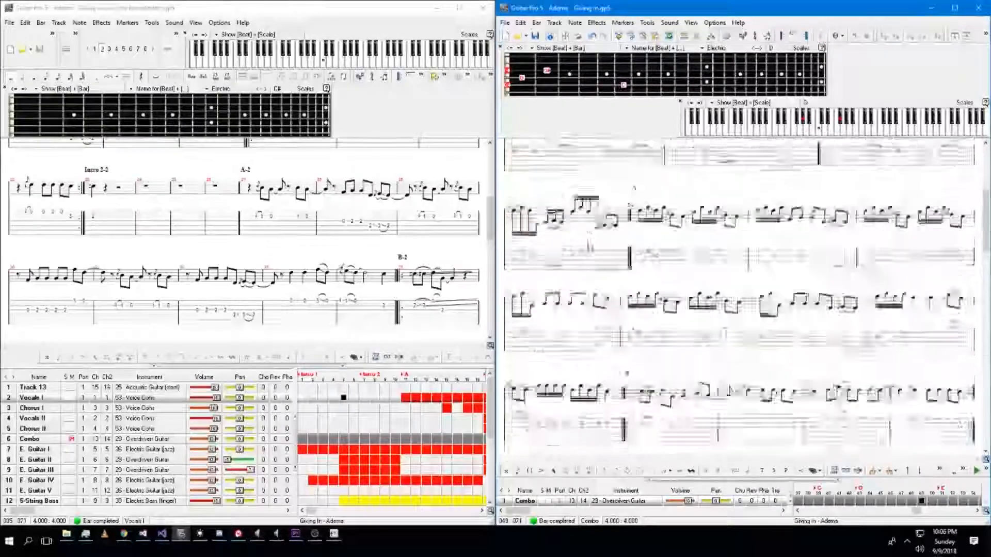
pyautogui.scroll(-3, 738, 294)
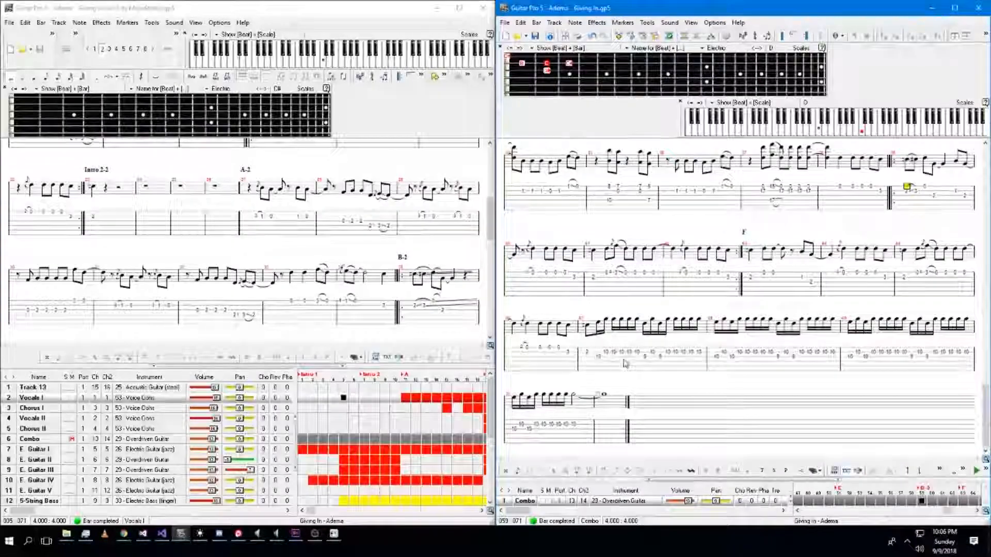
pyautogui.scroll(15, 724, 224)
pyautogui.scroll(4, 724, 224)
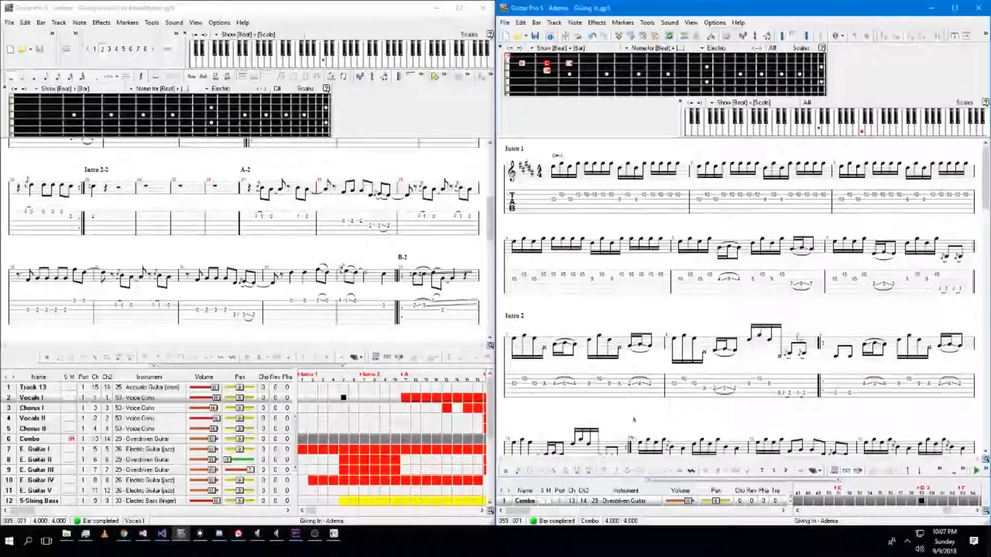
pyautogui.scroll(-10, 614, 321)
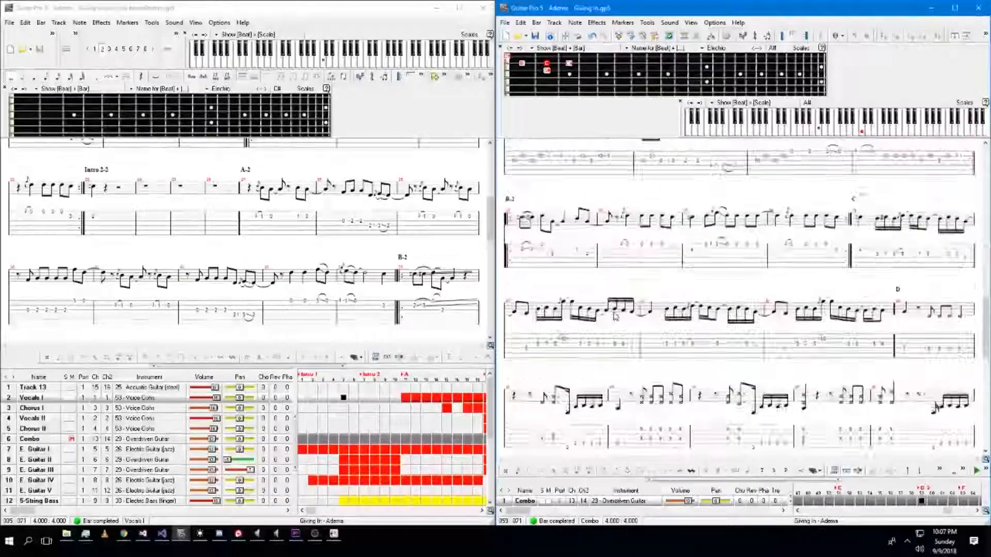
pyautogui.scroll(15, 615, 316)
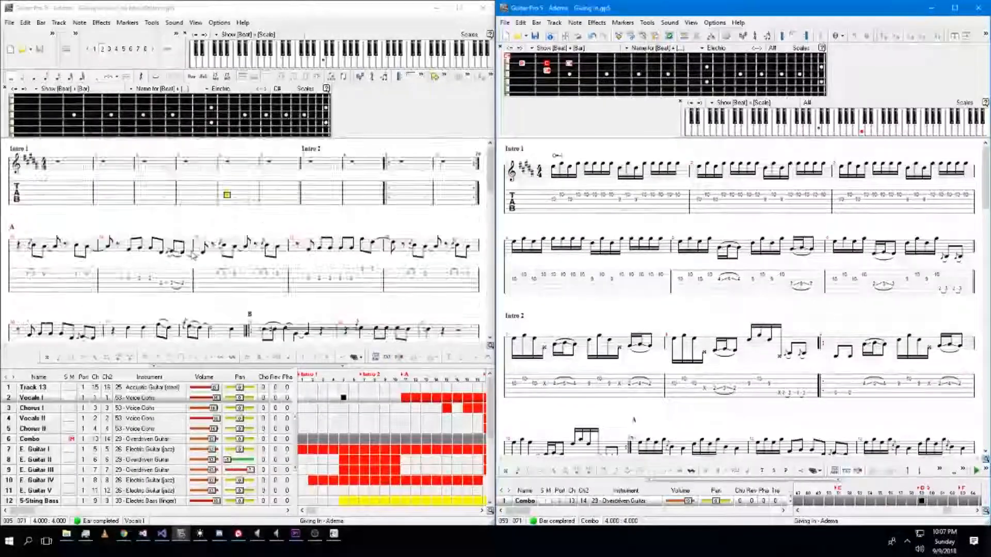
pyautogui.click(20, 279)
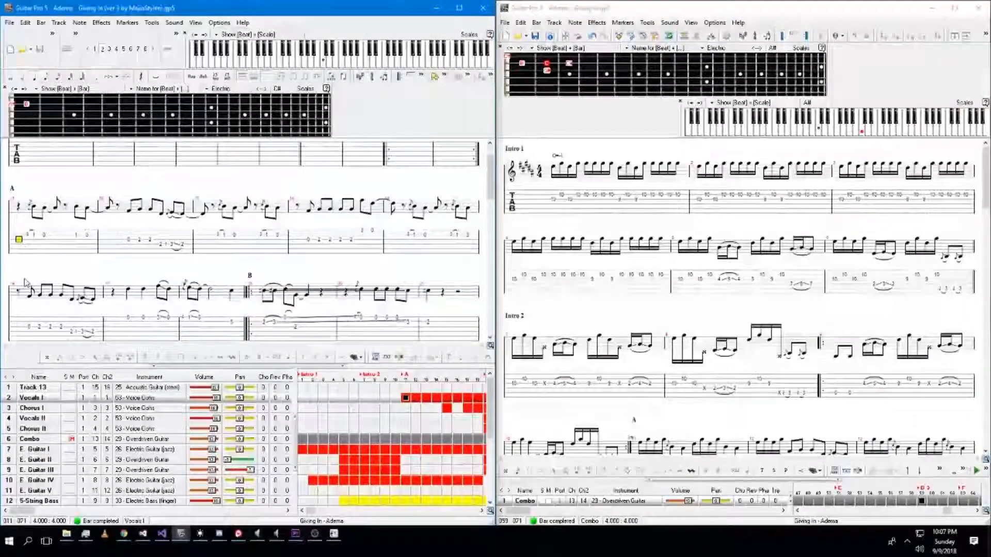
pyautogui.press('space')
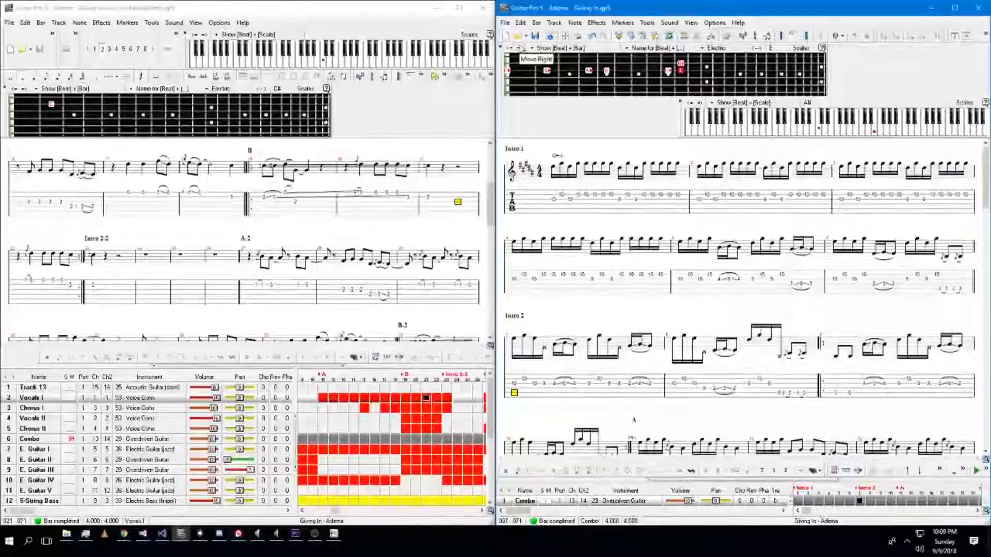
# Import Adema - Giving In.xml into the macroMusicUI library and play it from measure 13.
pyautogui.click(336, 534)
pyautogui.click(394, 62)
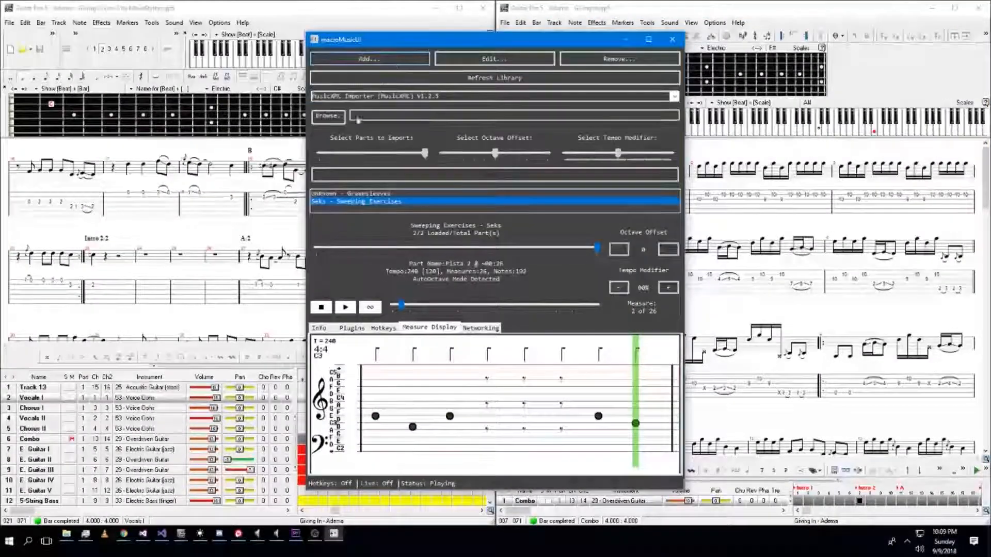
pyautogui.click(328, 116)
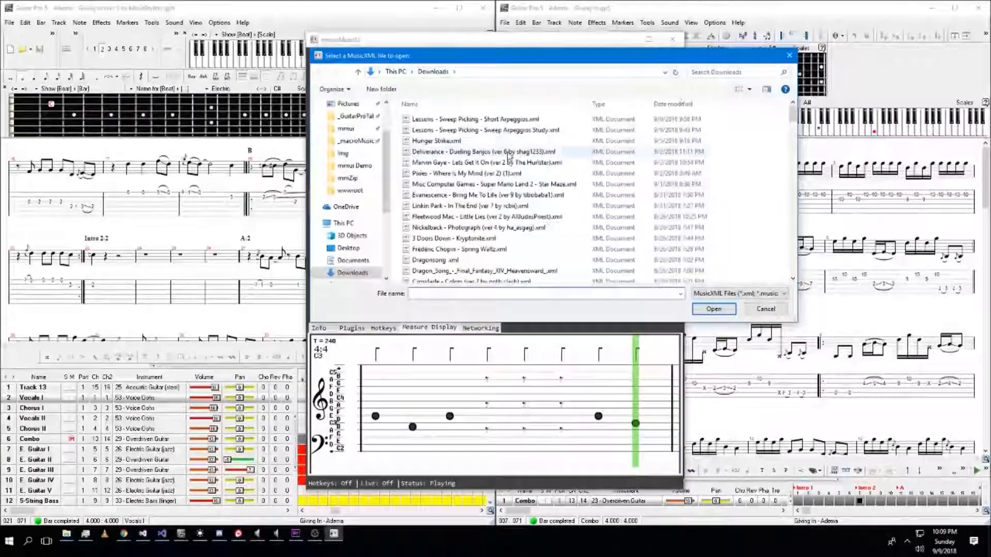
pyautogui.scroll(-8, 506, 170)
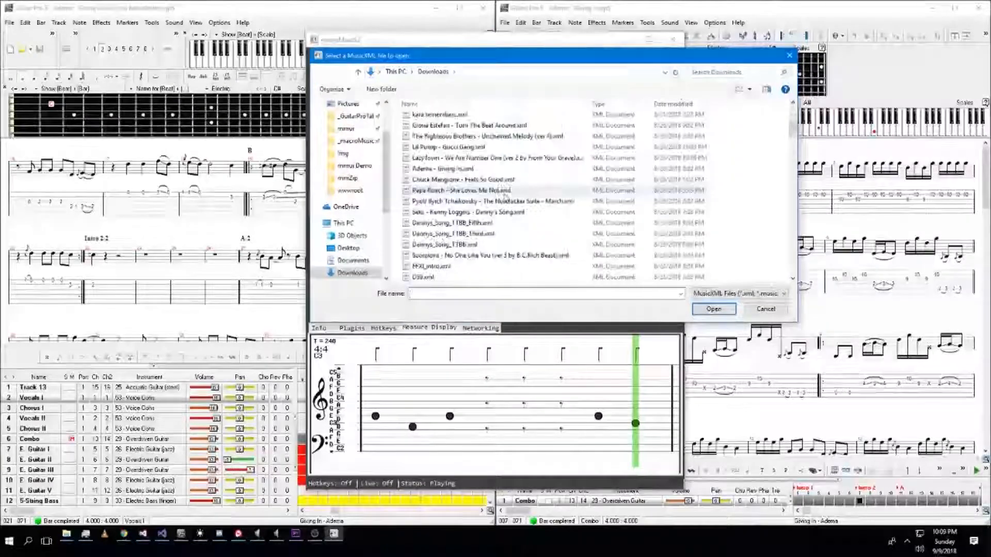
pyautogui.scroll(-2, 503, 191)
pyautogui.write('ad')
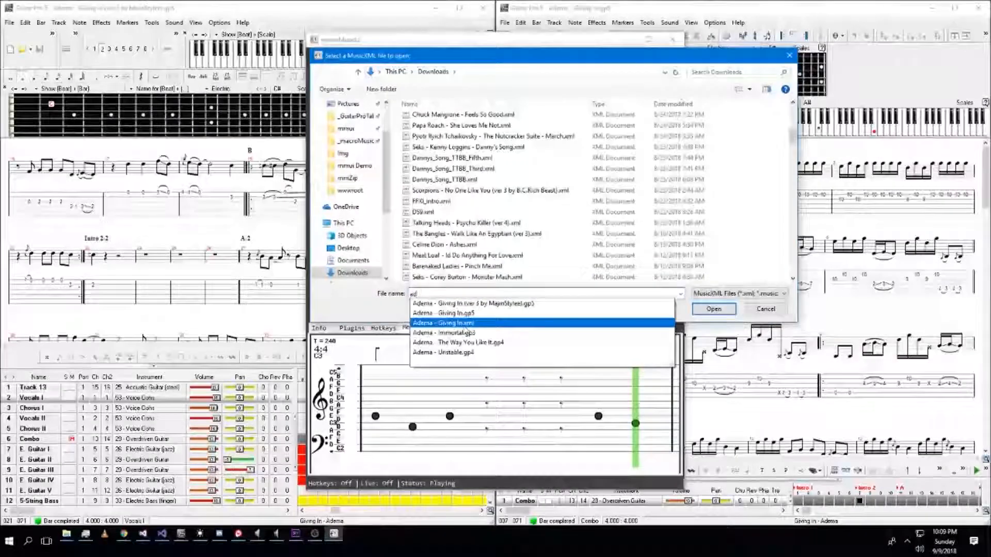
pyautogui.click(466, 325)
pyautogui.press('Return')
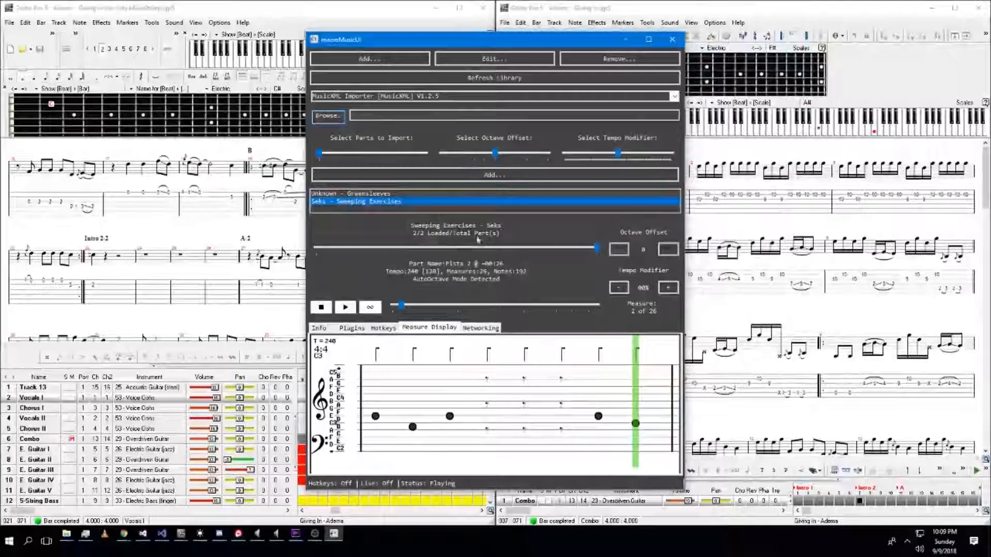
pyautogui.click(457, 175)
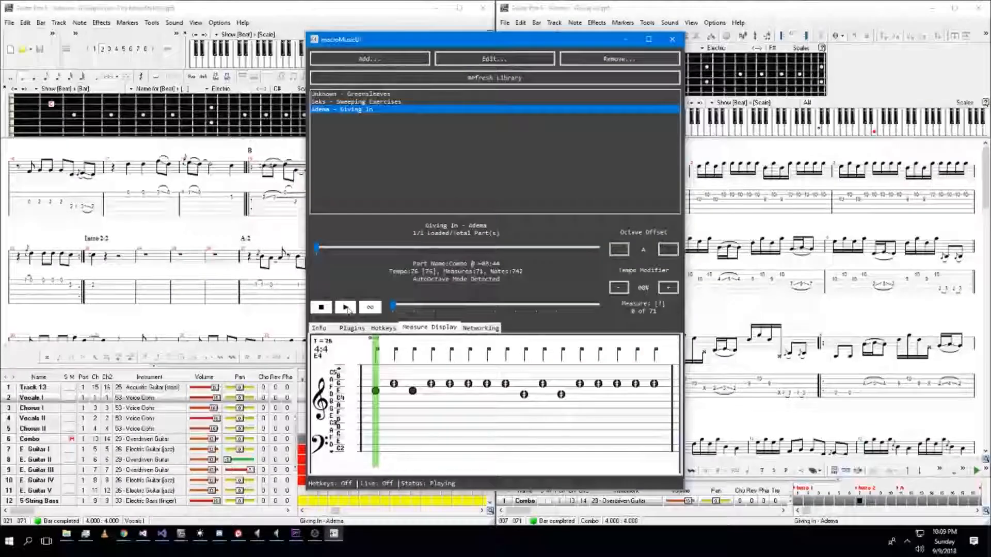
pyautogui.moveTo(393, 305); pyautogui.dragTo(428, 306)
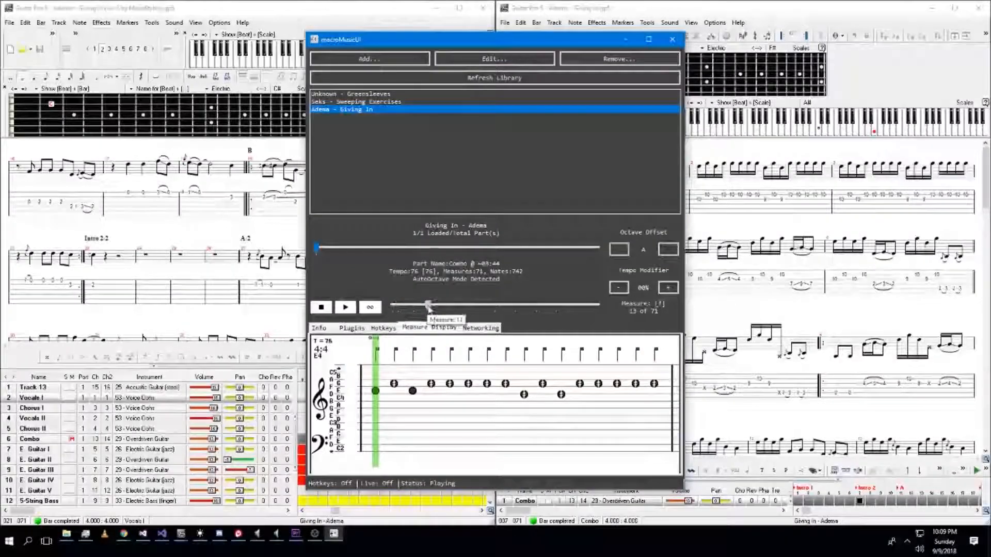
pyautogui.click(346, 308)
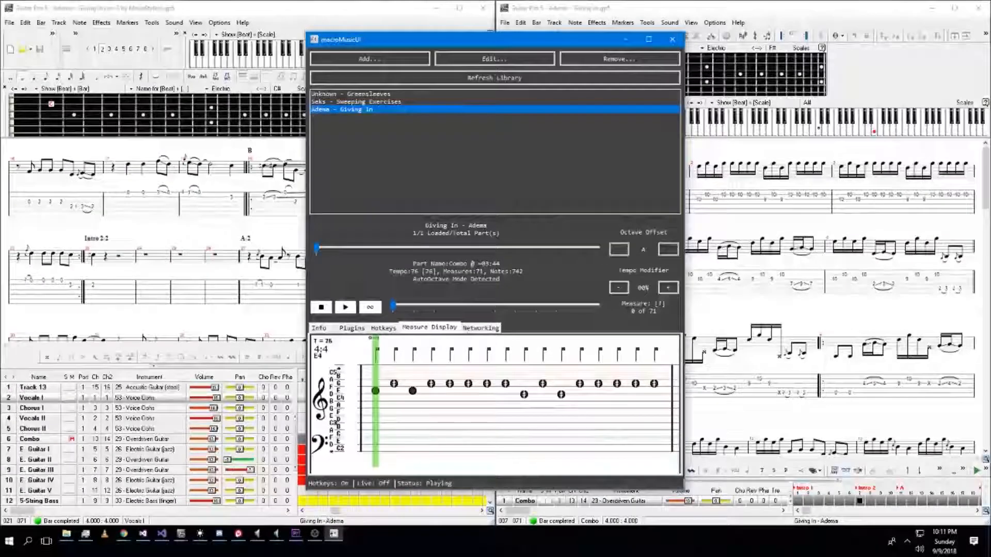
# Switch to the browser and close the Short Arpeggios tab page.
pyautogui.moveTo(120, 539)
pyautogui.click(122, 482)
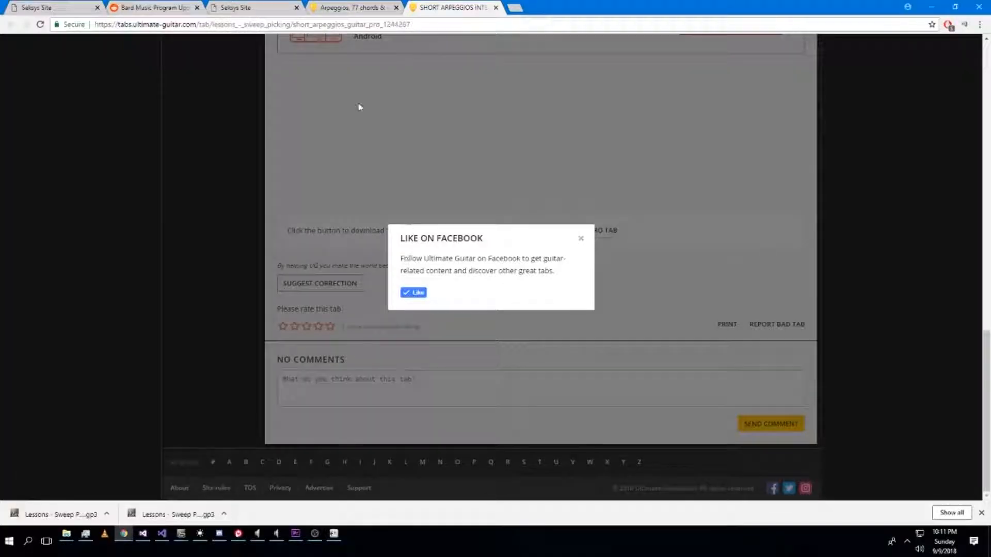
pyautogui.scroll(15, 360, 106)
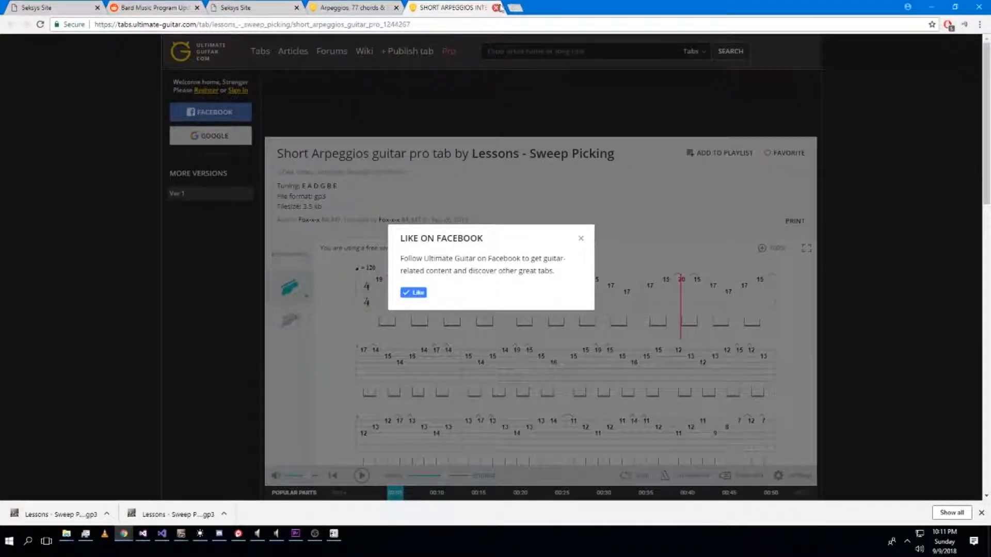
pyautogui.click(499, 8)
pyautogui.scroll(15, 401, 75)
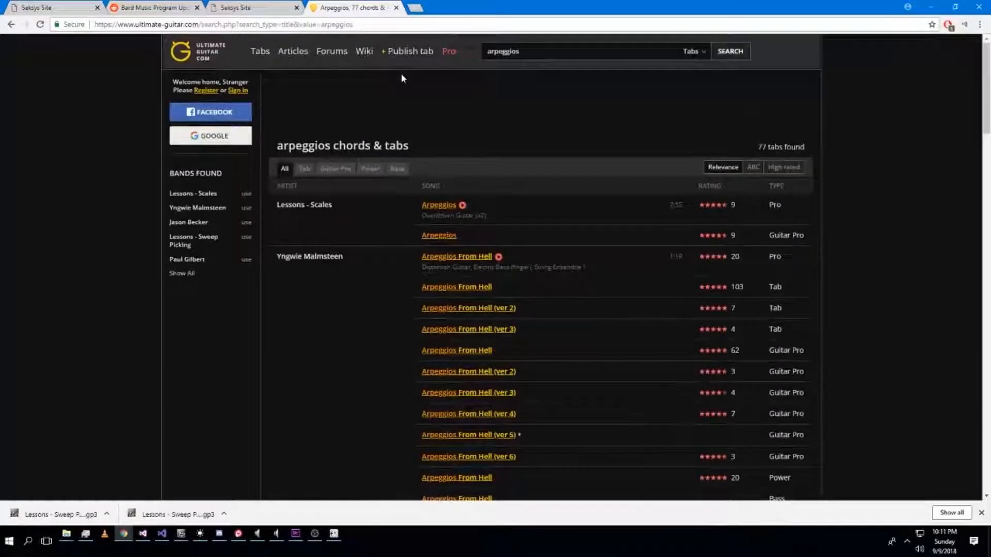
# Filter the arpeggios search results on Ultimate Guitar to Guitar Pro tabs.
pyautogui.doubleClick(534, 51)
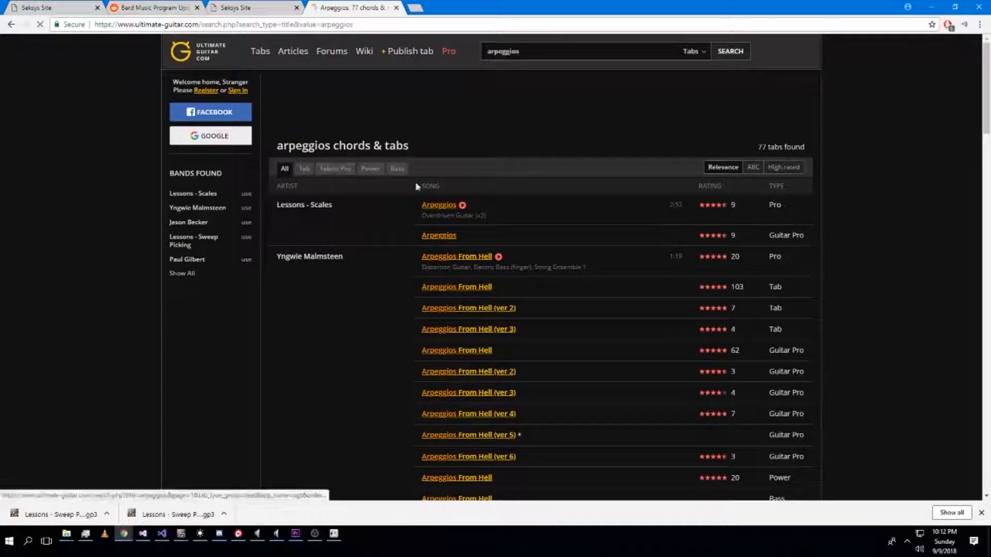
pyautogui.click(336, 169)
pyautogui.scroll(-10, 389, 192)
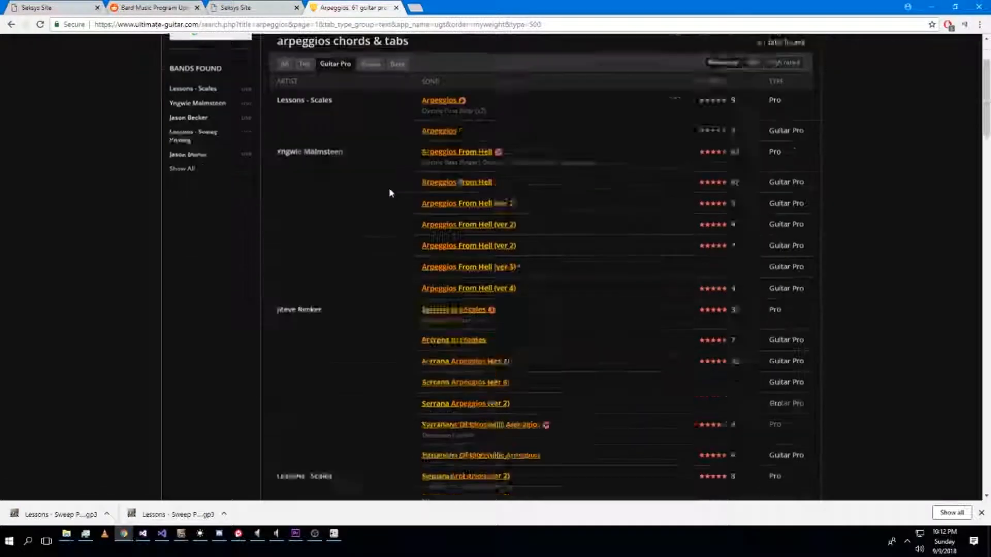
pyautogui.scroll(10, 388, 192)
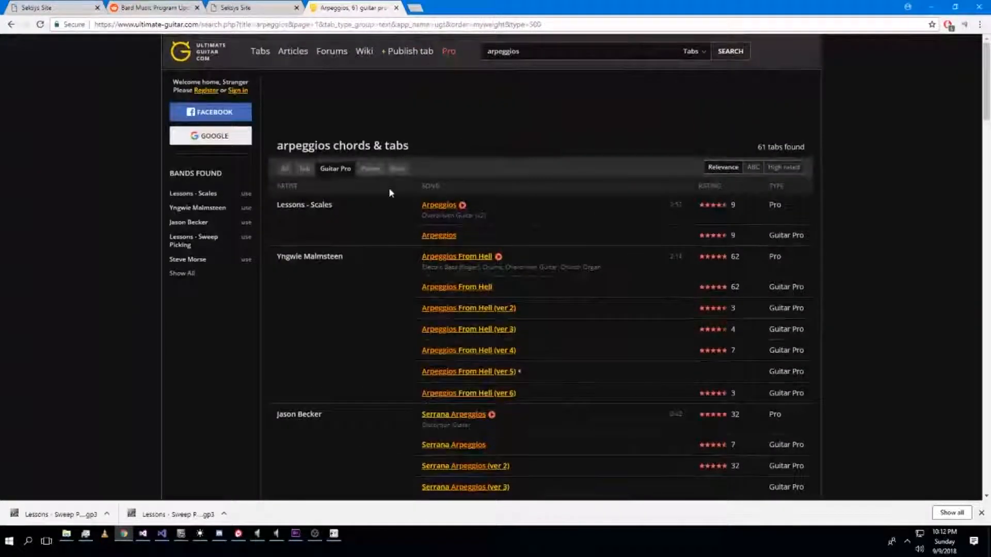
pyautogui.moveTo(768, 202); pyautogui.dragTo(814, 200)
pyautogui.click(790, 214)
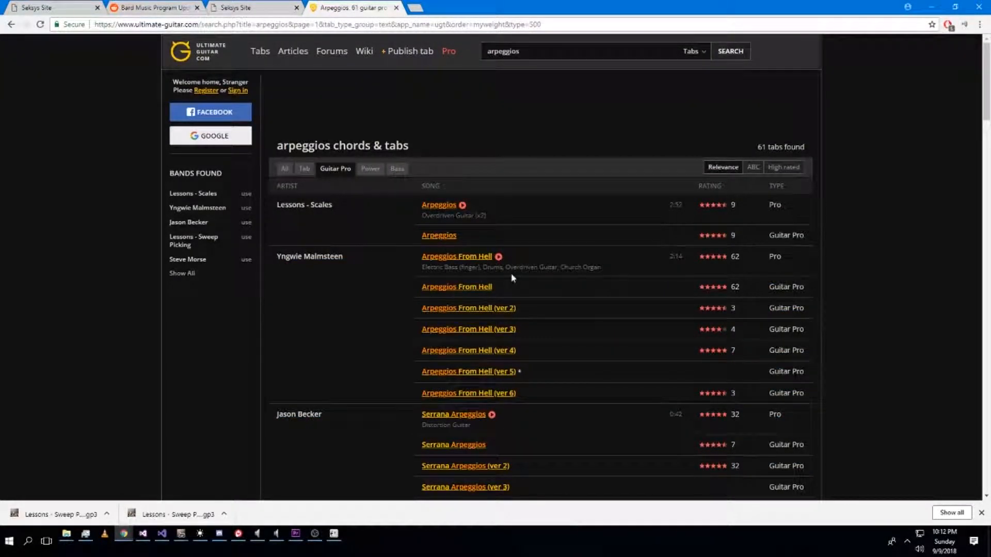
pyautogui.scroll(-2, 463, 284)
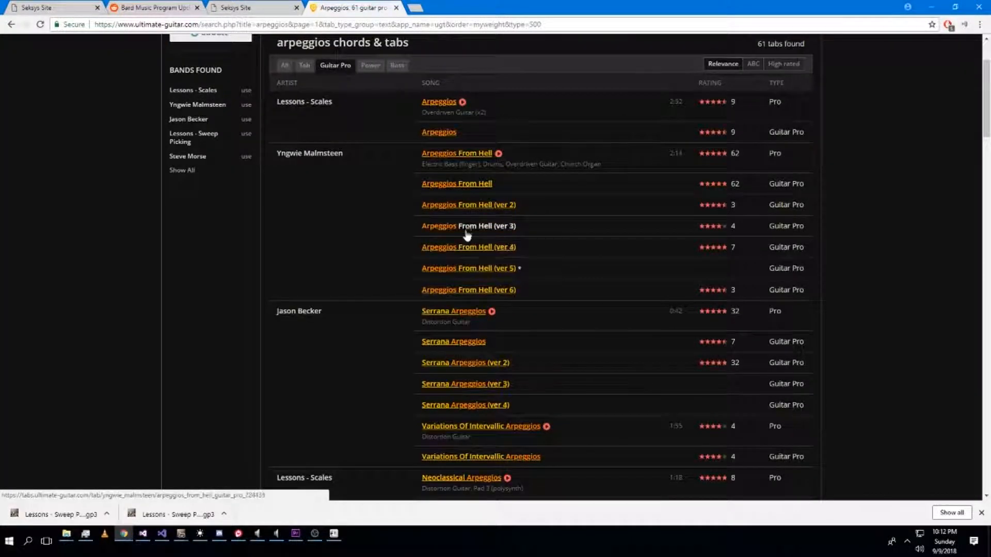
# Open Yngwie Malmsteen's Arpeggios From Hell tab and compare the file format of its versions.
pyautogui.click(458, 186)
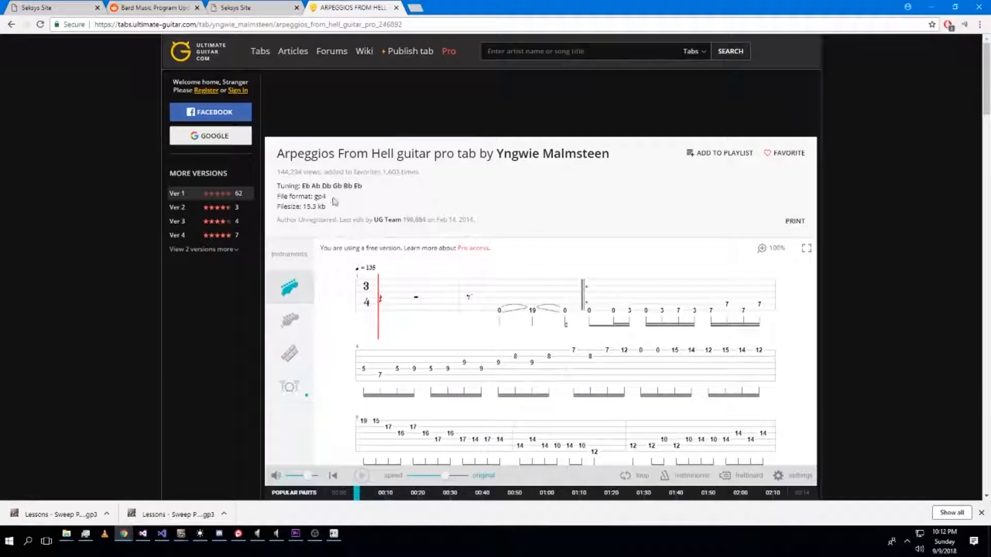
pyautogui.doubleClick(316, 198)
pyautogui.click(327, 199)
pyautogui.moveTo(328, 199); pyautogui.dragTo(315, 199)
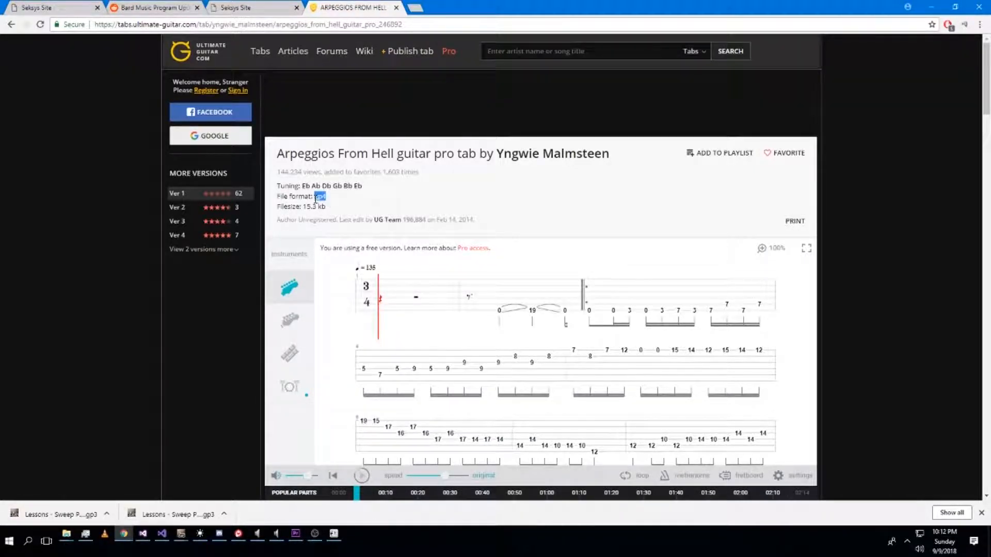
pyautogui.click(327, 198)
pyautogui.moveTo(336, 199); pyautogui.dragTo(301, 207)
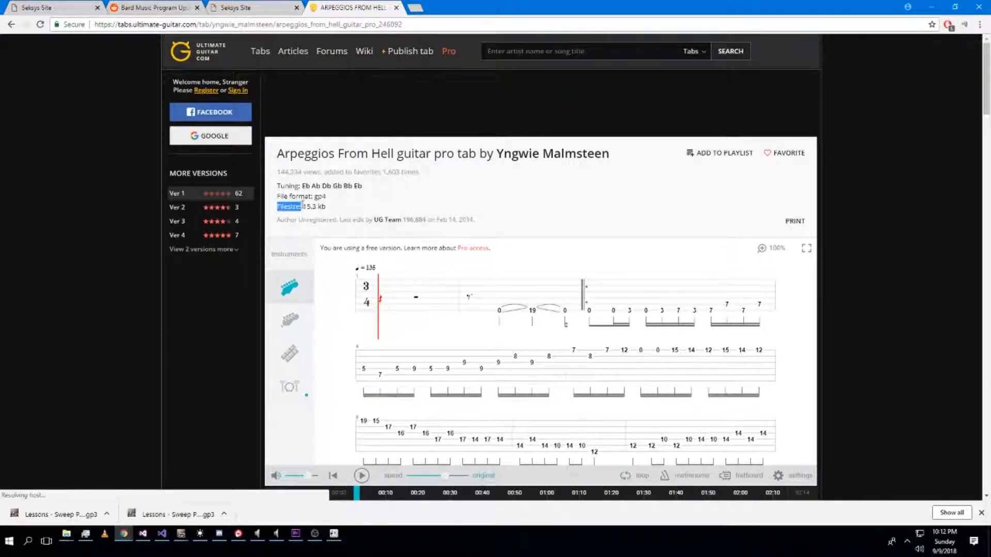
pyautogui.click(198, 250)
pyautogui.click(178, 263)
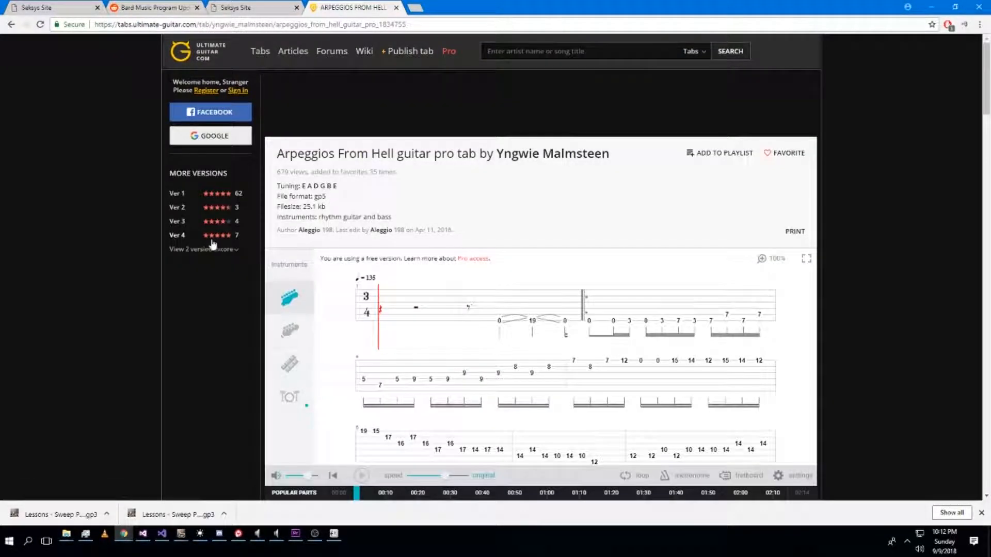
pyautogui.click(177, 235)
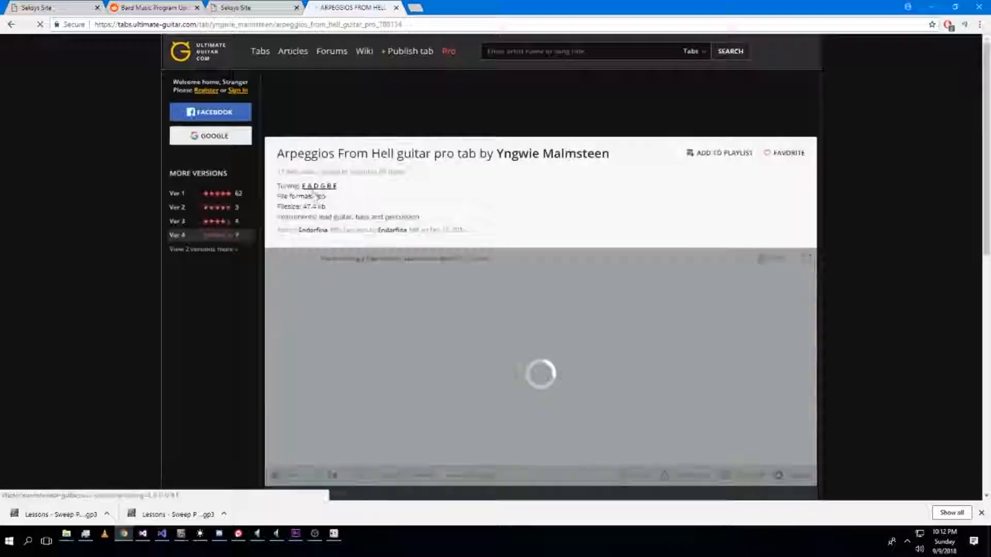
pyautogui.click(192, 195)
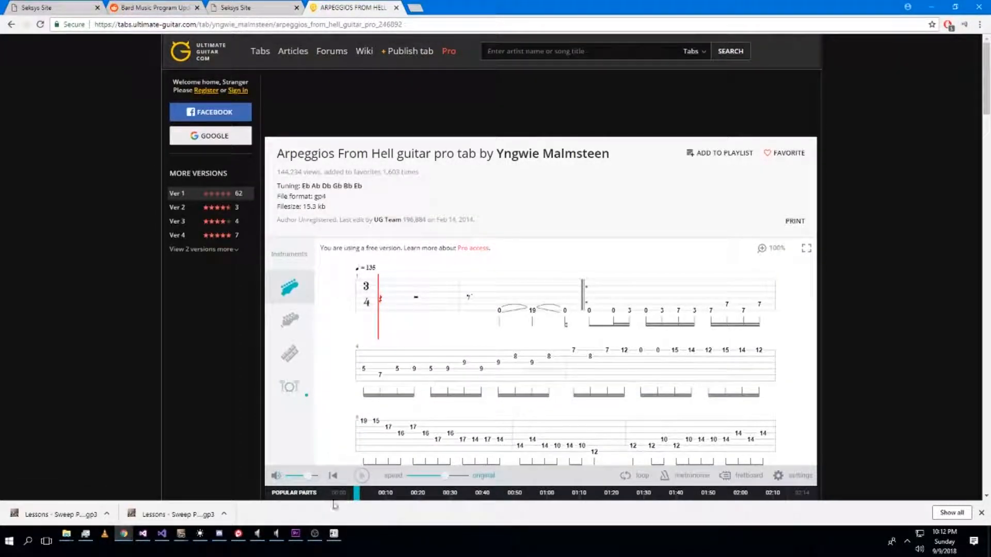
# Play the Arpeggios From Hell tab preview and scroll through it.
pyautogui.click(361, 476)
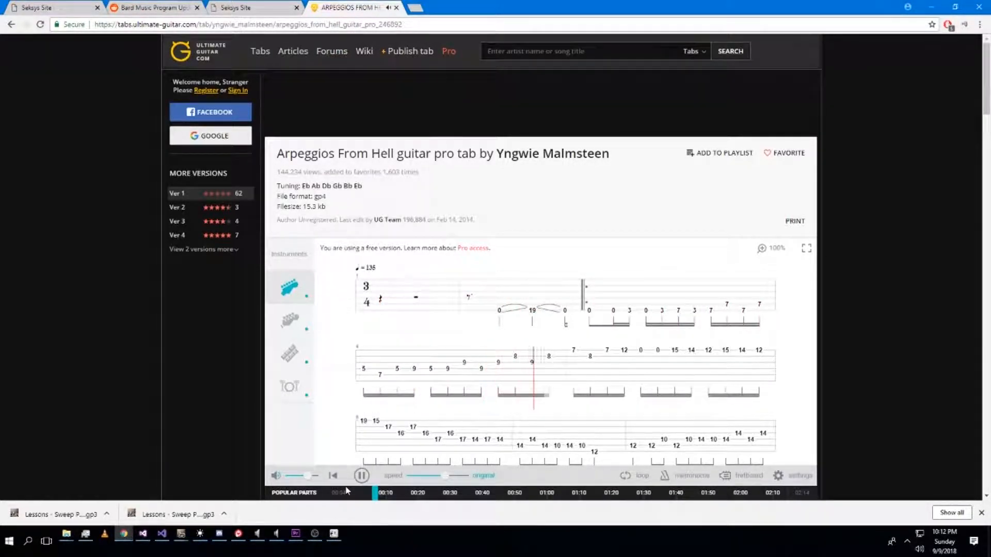
pyautogui.scroll(-1, 373, 400)
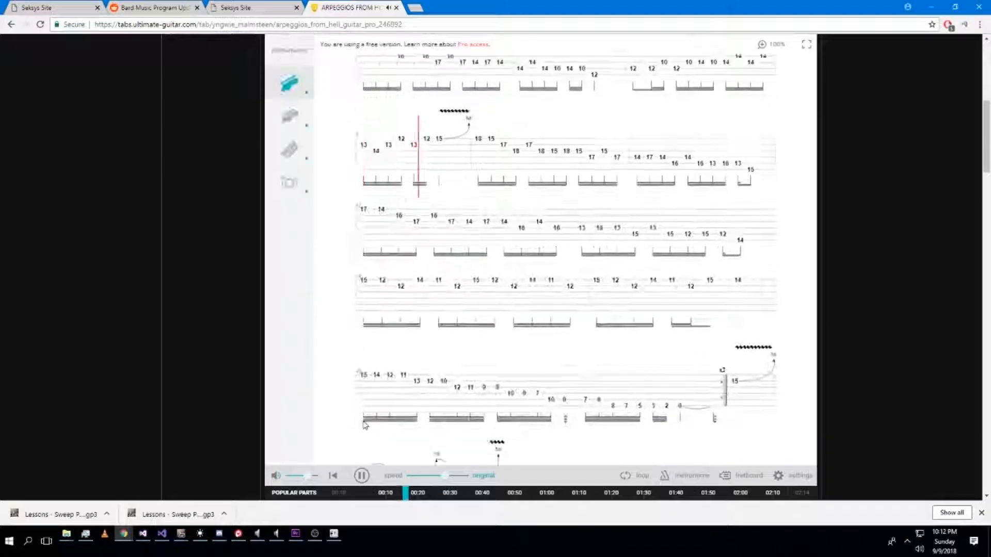
pyautogui.click(361, 475)
pyautogui.scroll(7, 427, 199)
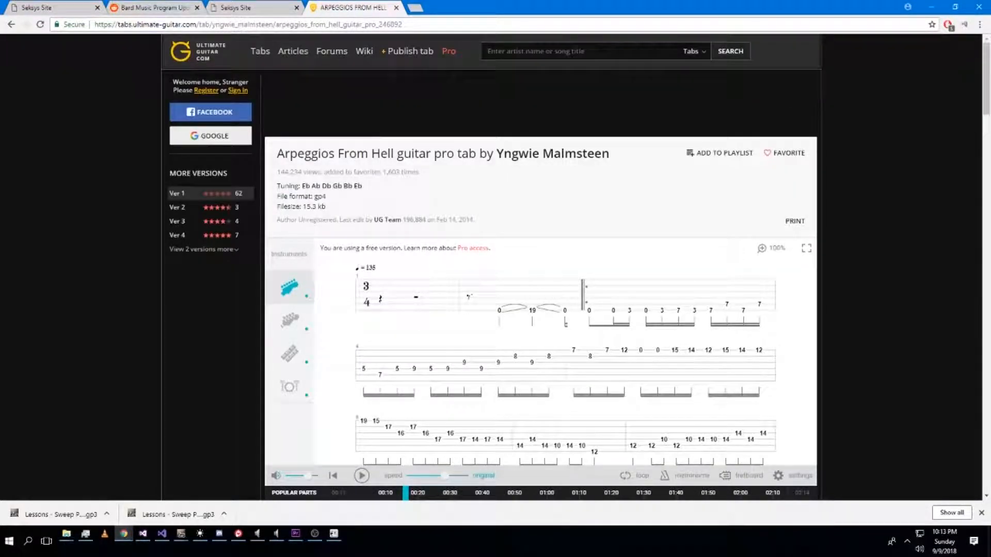